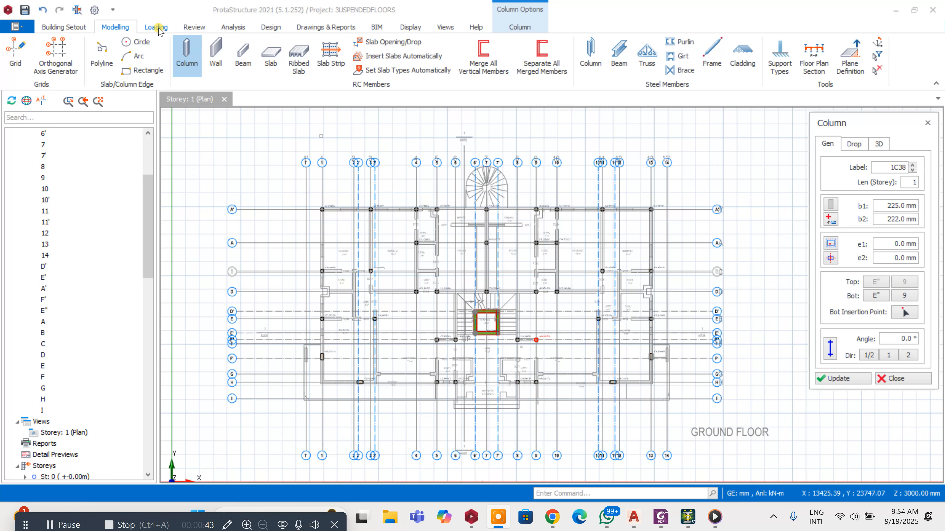
pyautogui.click(238, 54)
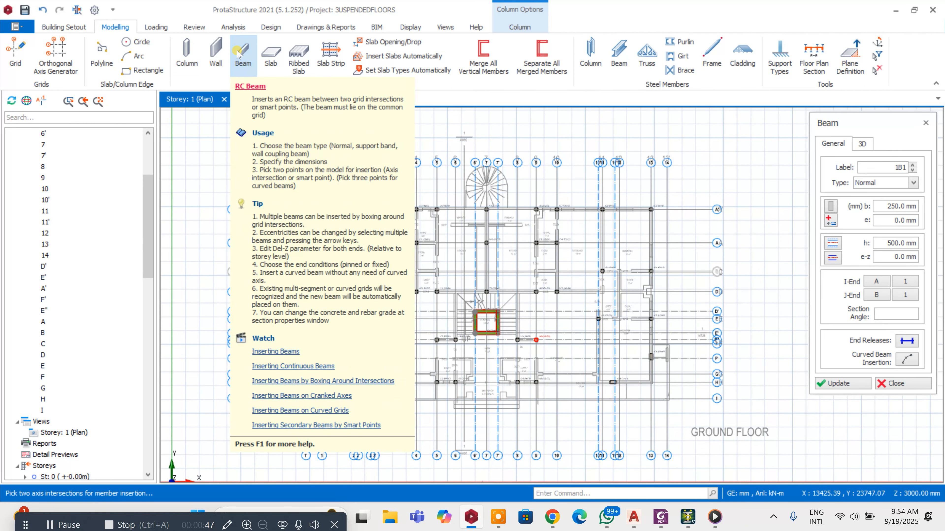
pyautogui.scroll(6, 437, 209)
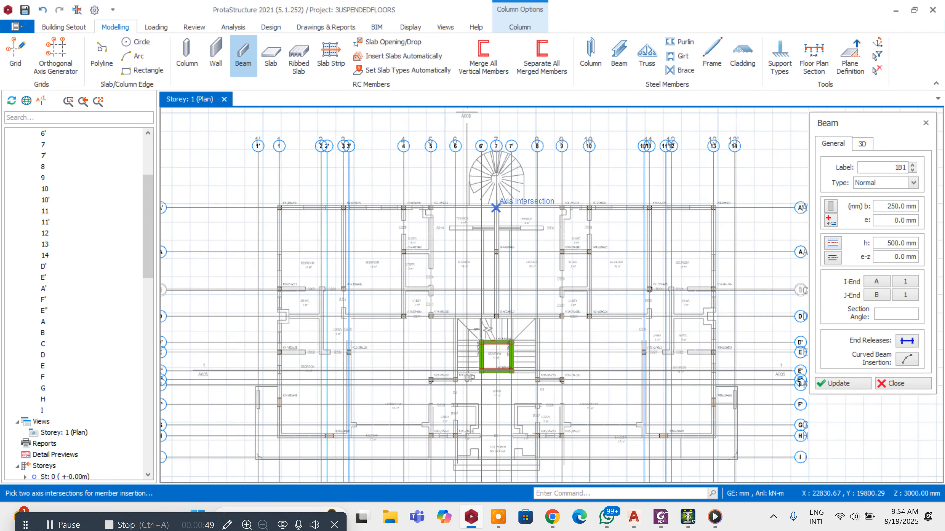
pyautogui.scroll(1, 503, 179)
pyautogui.scroll(-3, 502, 170)
pyautogui.scroll(4, 530, 160)
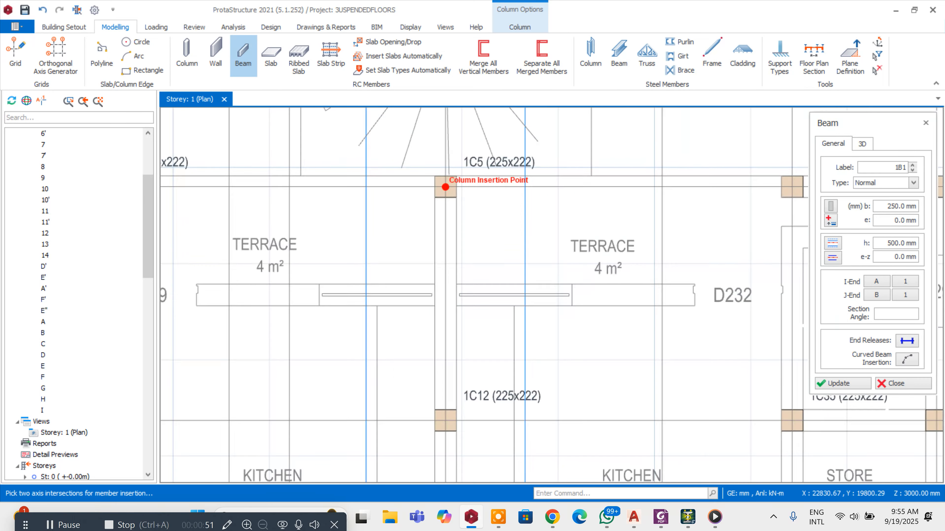
pyautogui.scroll(-5, 554, 198)
pyautogui.scroll(2, 554, 197)
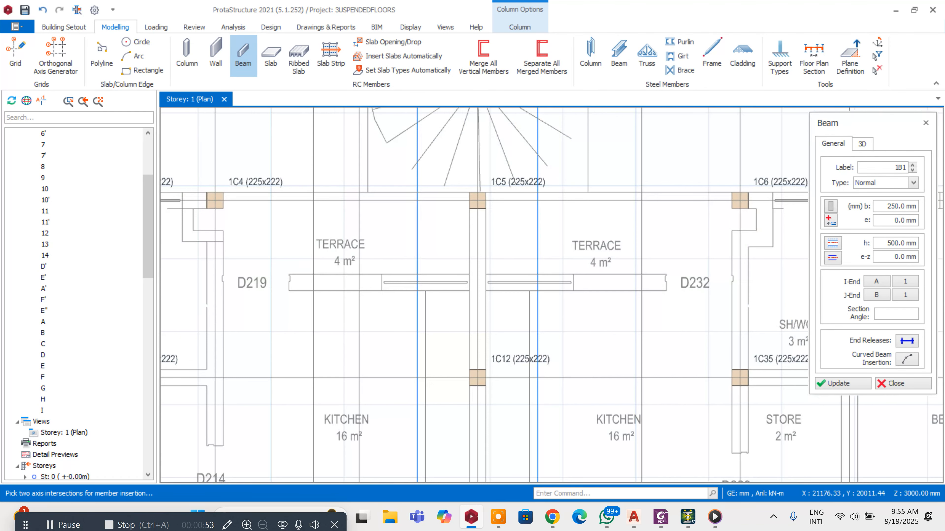
pyautogui.press('Escape')
# Step: Examine the section sizes of the columns along grid A', including the properties of column 1C7
pyautogui.scroll(-5, 550, 238)
pyautogui.scroll(5, 551, 238)
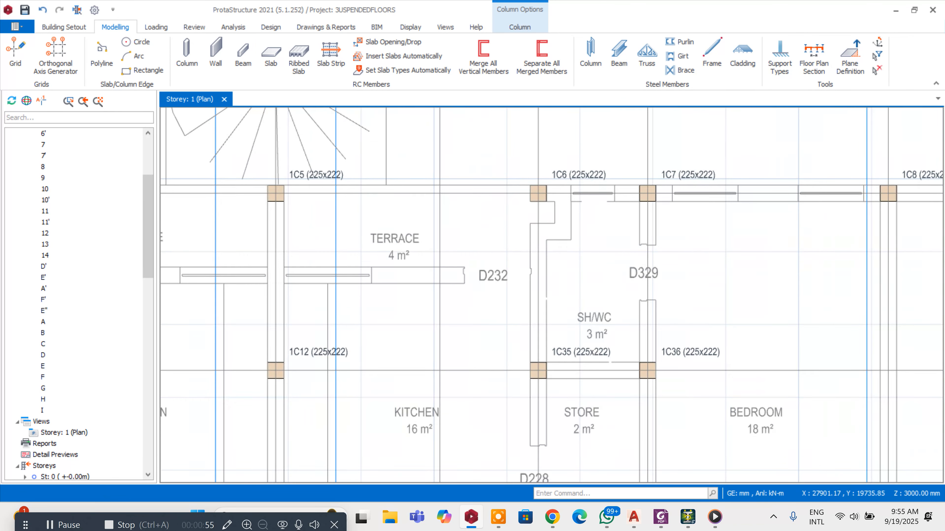
pyautogui.scroll(-5, 647, 193)
pyautogui.scroll(6, 588, 194)
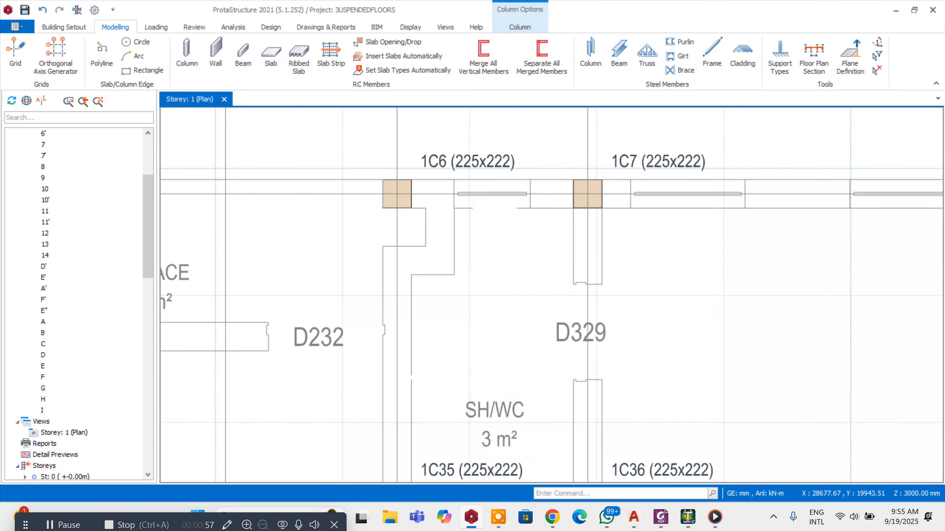
pyautogui.scroll(-5, 587, 193)
pyautogui.scroll(6, 558, 203)
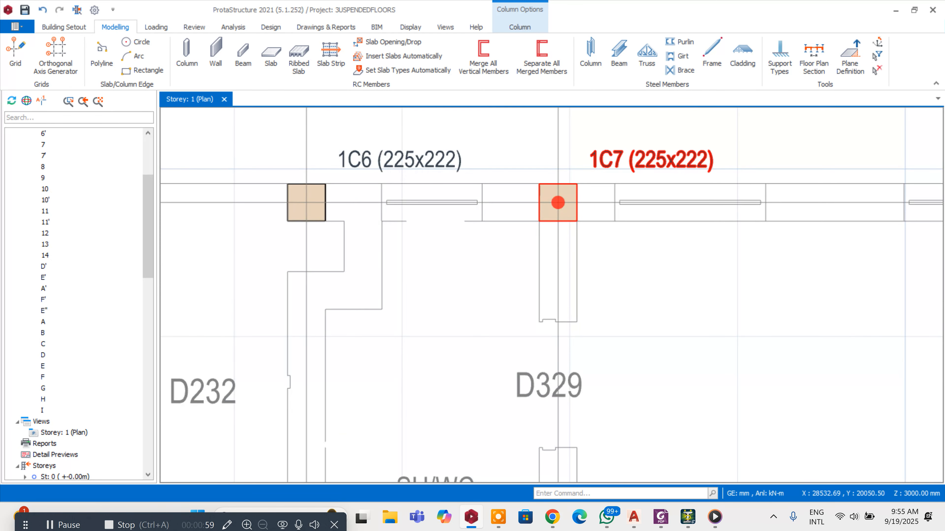
pyautogui.scroll(-3, 558, 202)
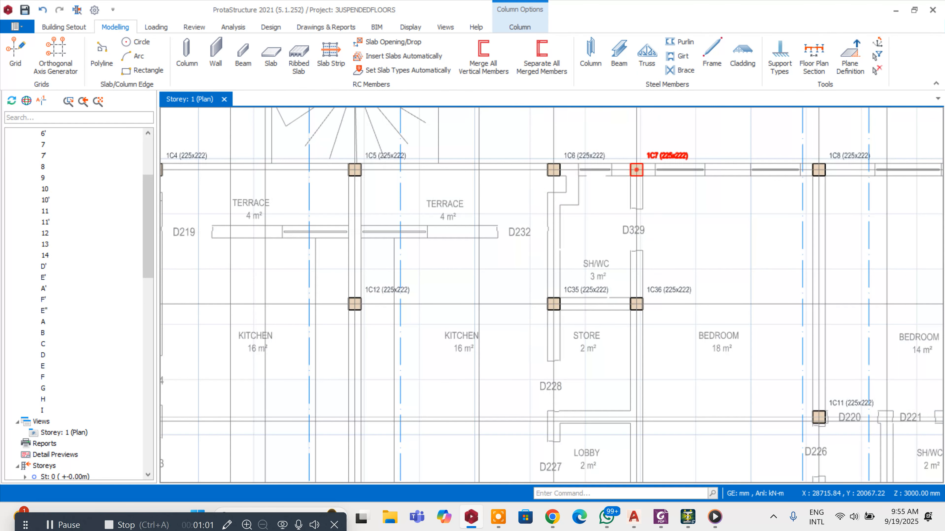
pyautogui.moveTo(636, 170)
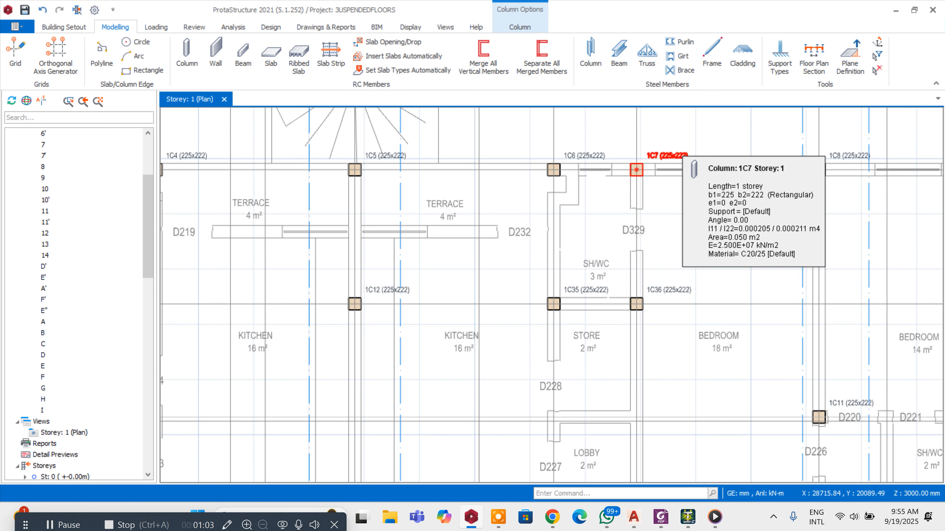
# Step: Select all Storey 1 columns from 1C1 to 1C38 in the project tree
pyautogui.click(636, 170)
pyautogui.moveTo(144, 200); pyautogui.dragTo(149, 248)
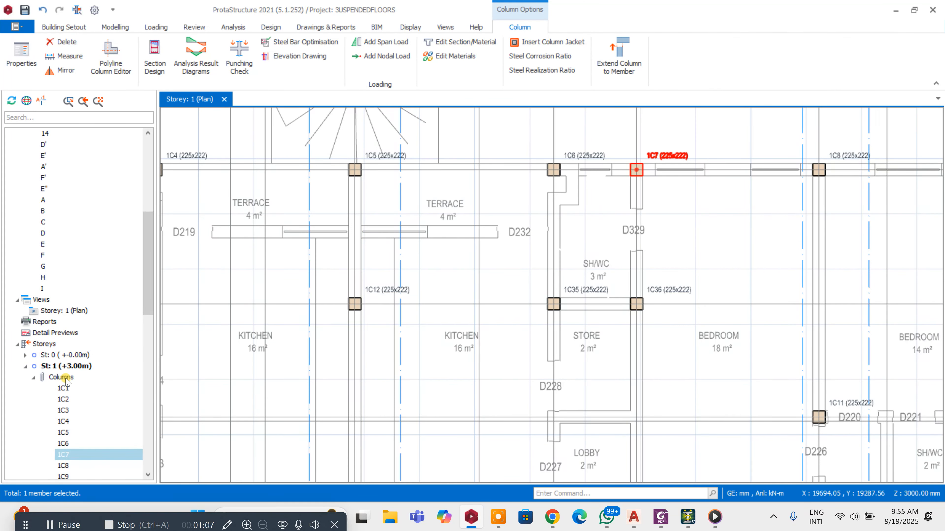
pyautogui.click(73, 389)
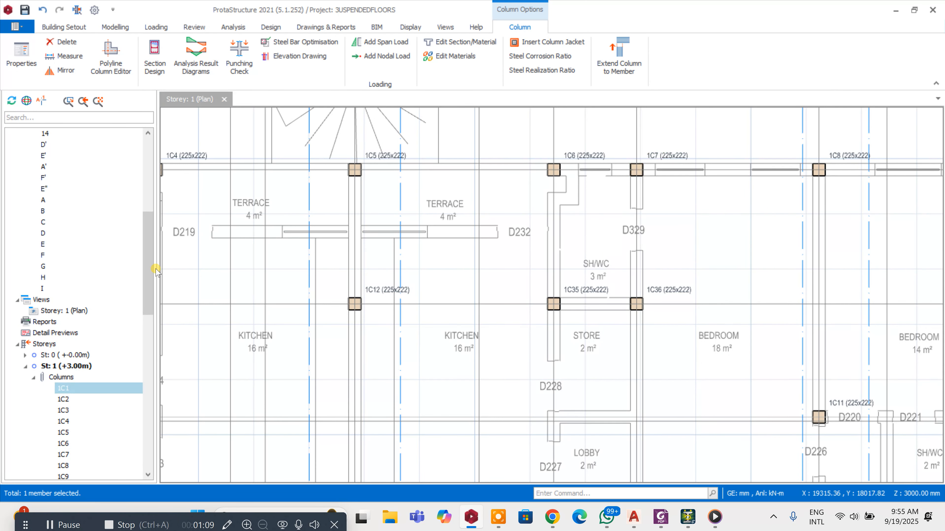
pyautogui.moveTo(147, 268); pyautogui.dragTo(148, 386)
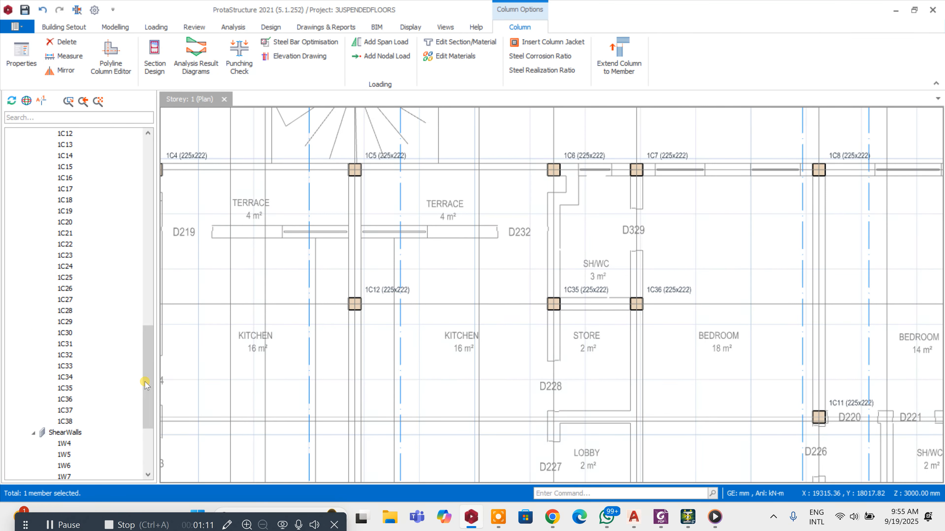
pyautogui.keyDown('shift'); pyautogui.click(66, 421); pyautogui.keyUp('shift')
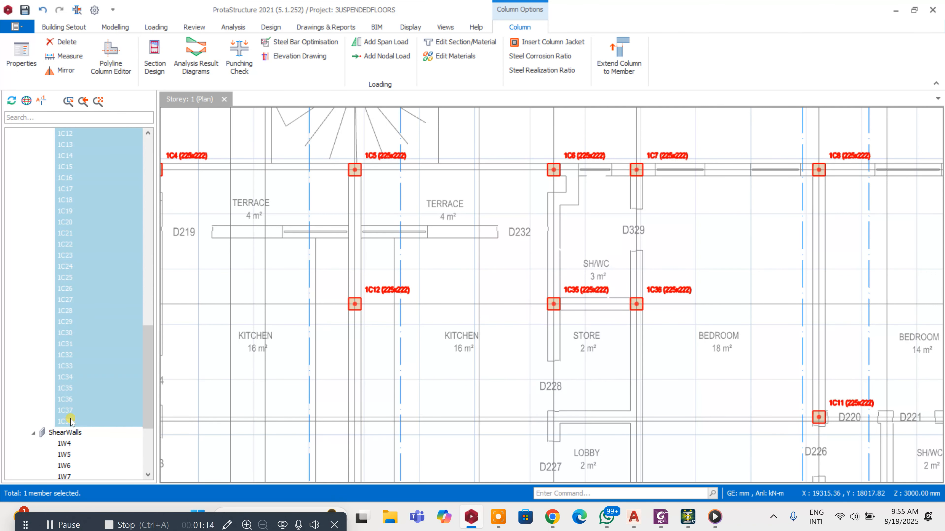
# Step: Open the properties table of the selected columns and select the b2 values of every column
pyautogui.rightClick(104, 240)
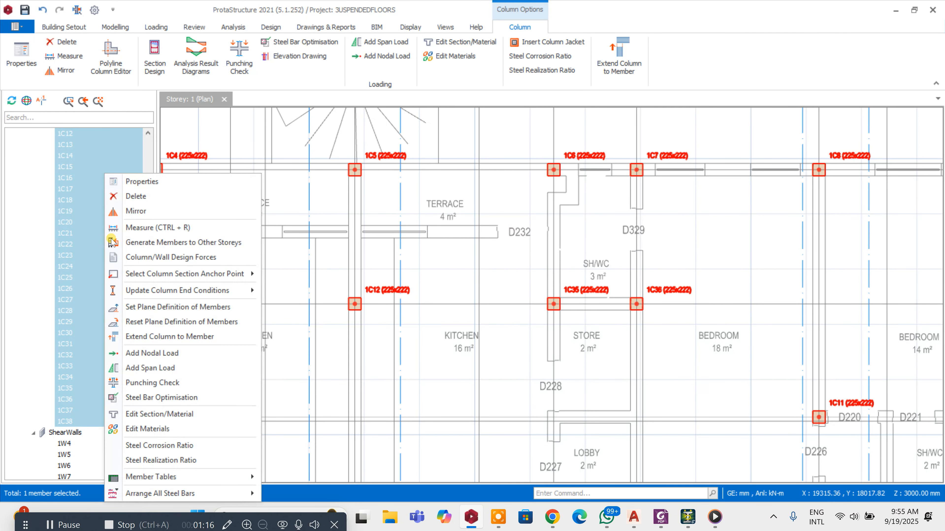
pyautogui.click(143, 182)
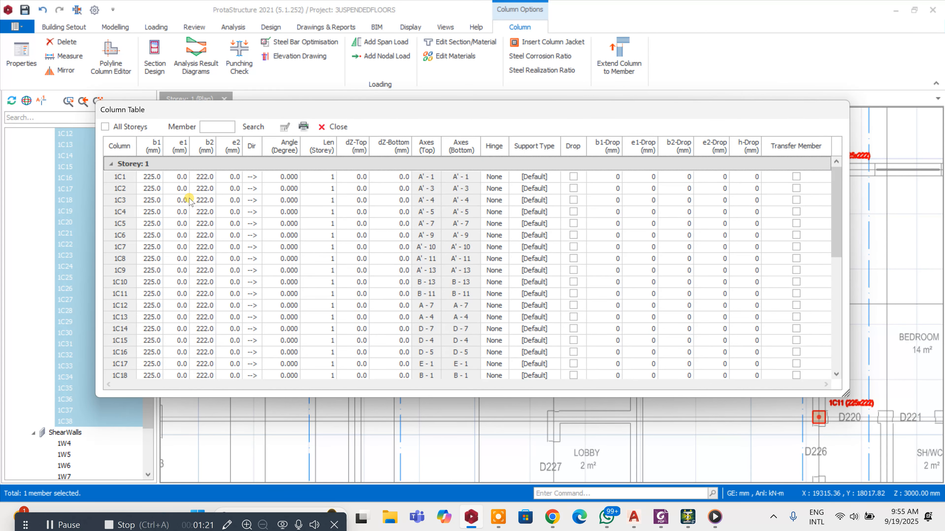
pyautogui.click(215, 149)
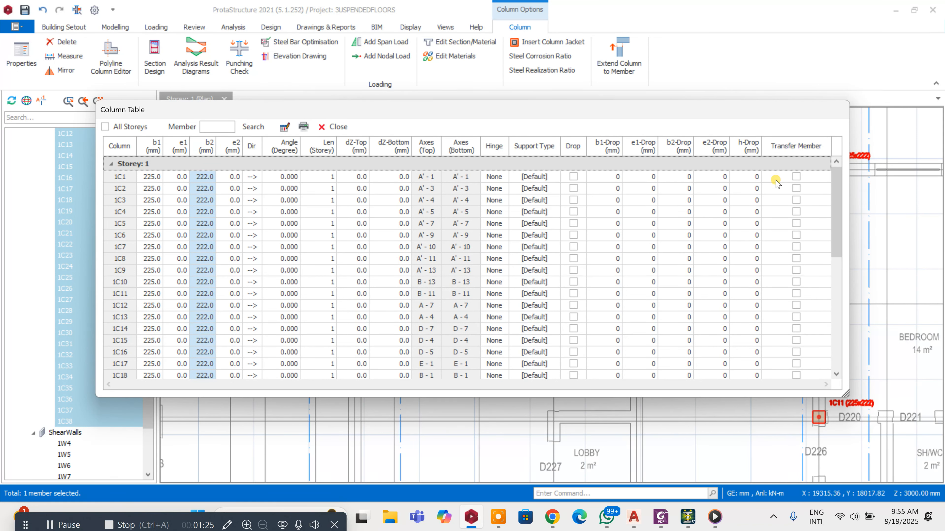
pyautogui.moveTo(836, 182); pyautogui.dragTo(837, 289)
pyautogui.click(208, 183)
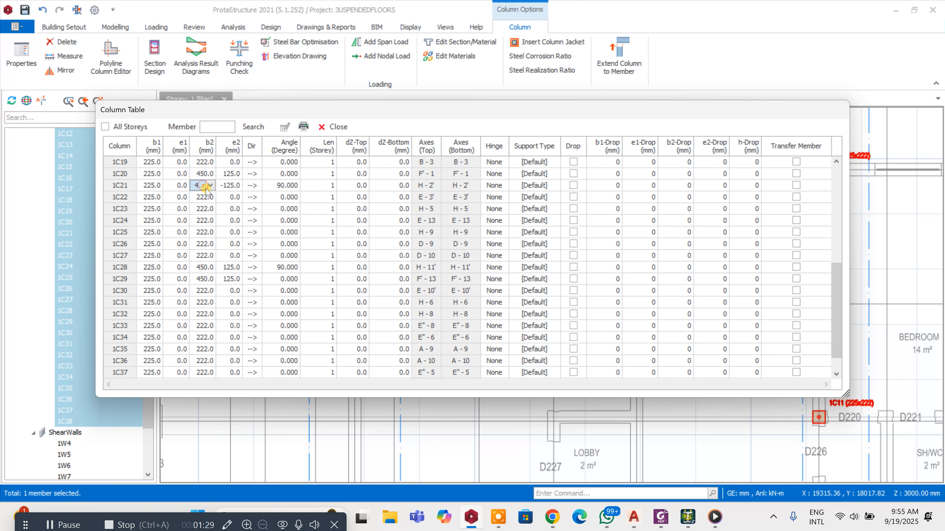
pyautogui.click(212, 174)
pyautogui.click(207, 146)
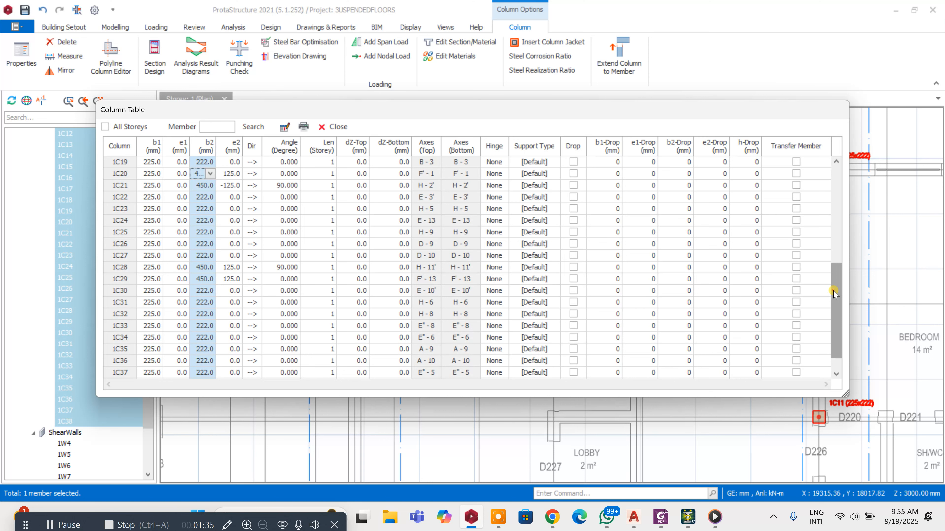
pyautogui.moveTo(834, 293); pyautogui.dragTo(791, 190)
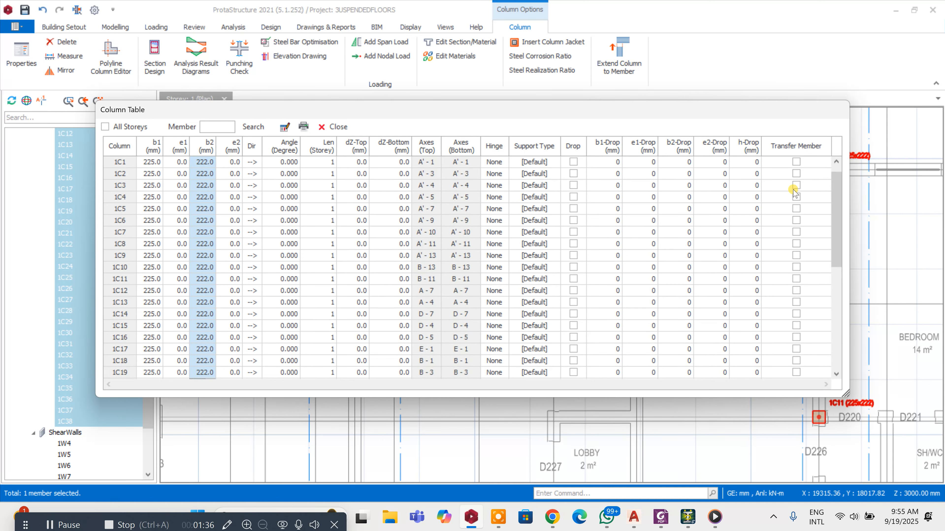
# Step: Set b2 to 225 mm for all columns in one bulk edit and close the Column Table
pyautogui.click(283, 127)
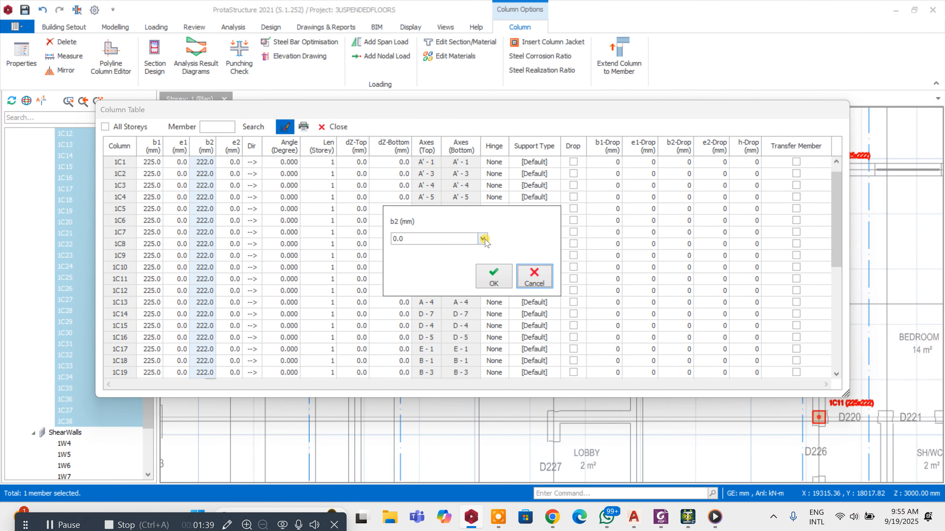
pyautogui.click(469, 238)
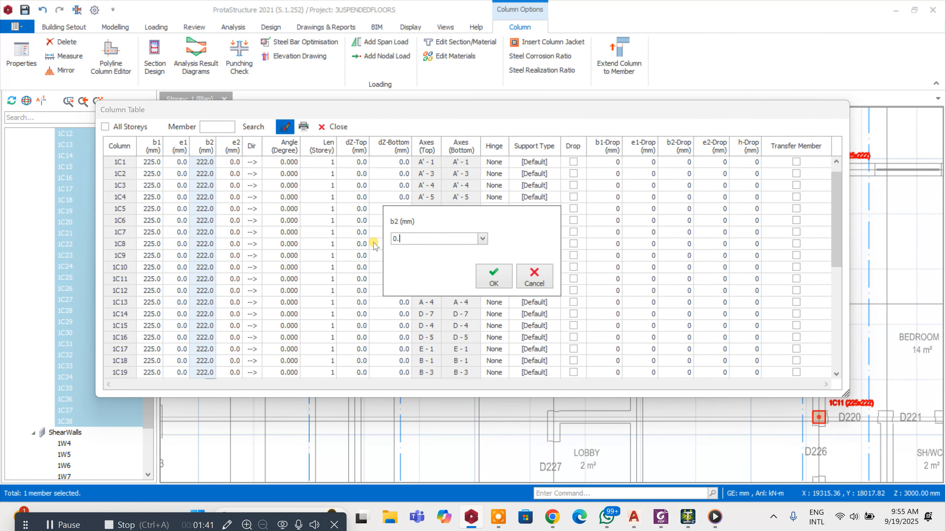
pyautogui.press('BackSpace')
pyautogui.click(482, 238)
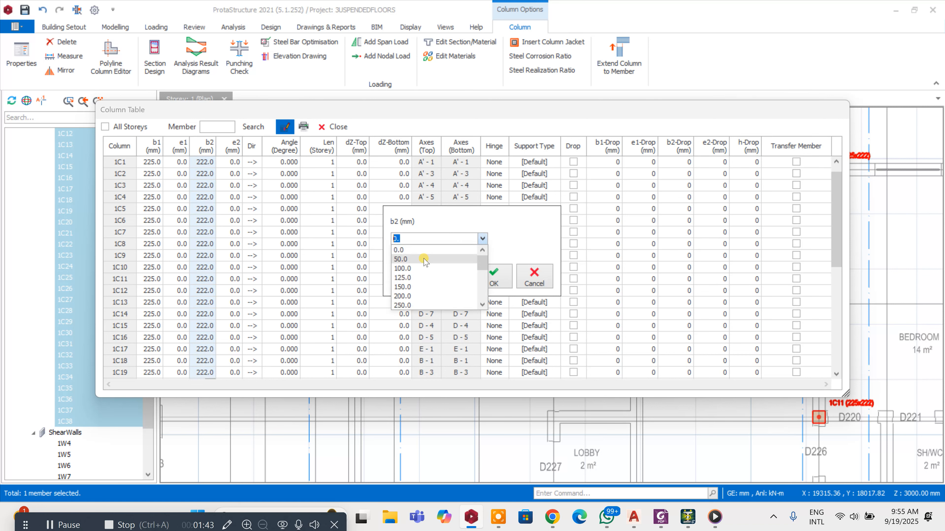
pyautogui.click(429, 237)
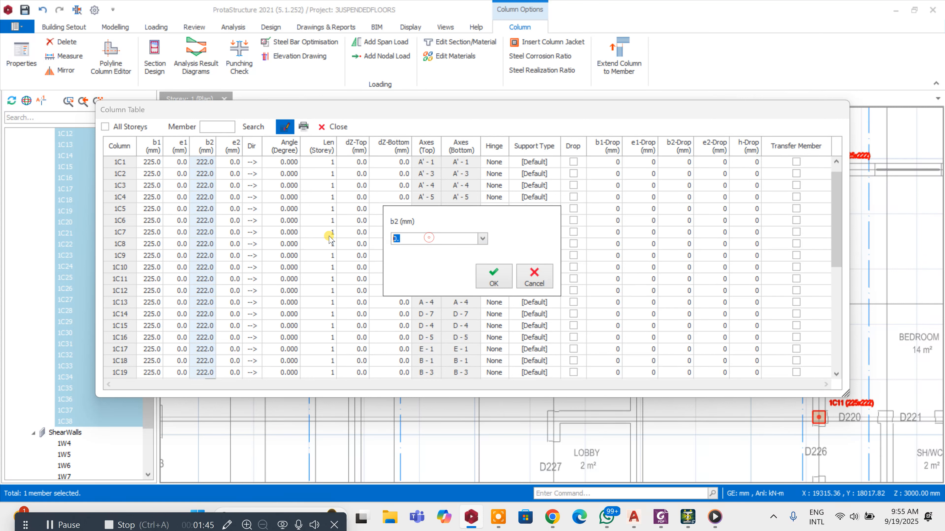
pyautogui.write('225')
pyautogui.click(484, 274)
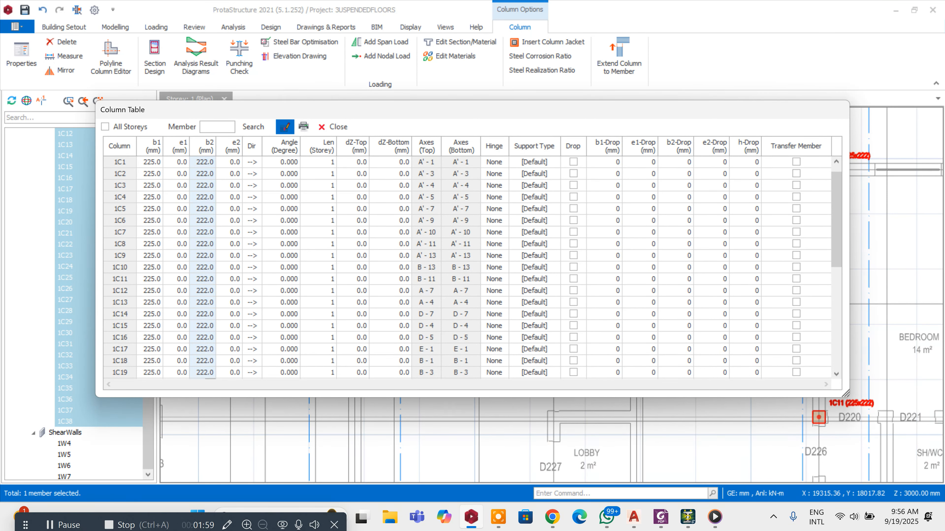
pyautogui.click(285, 127)
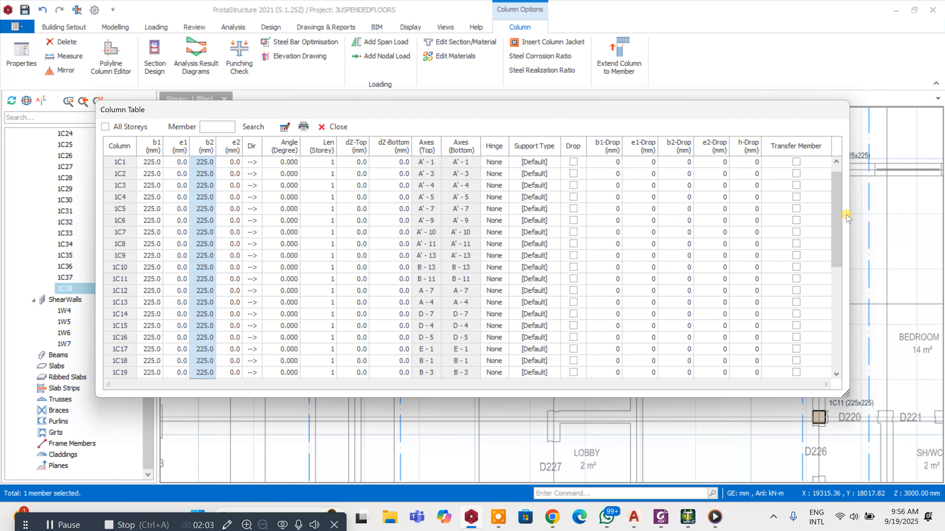
pyautogui.moveTo(837, 220); pyautogui.dragTo(833, 306)
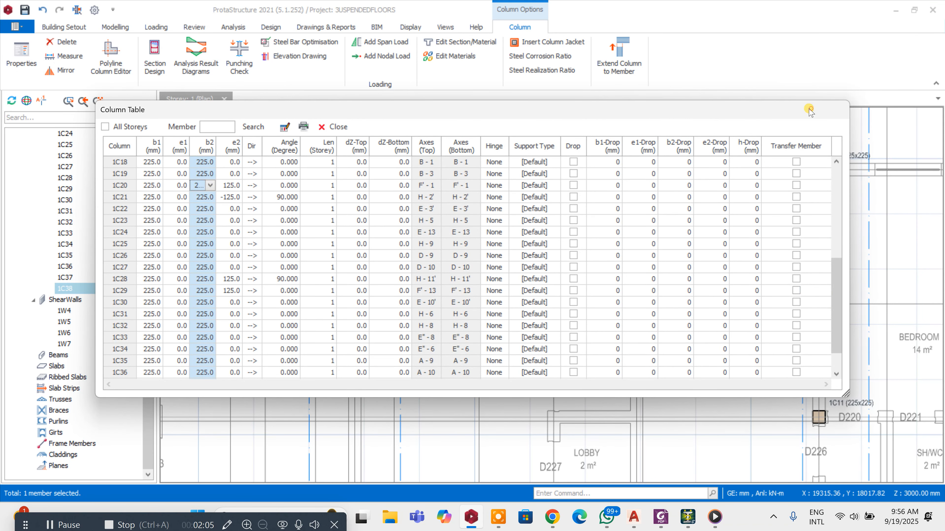
pyautogui.moveTo(809, 109); pyautogui.dragTo(490, 98)
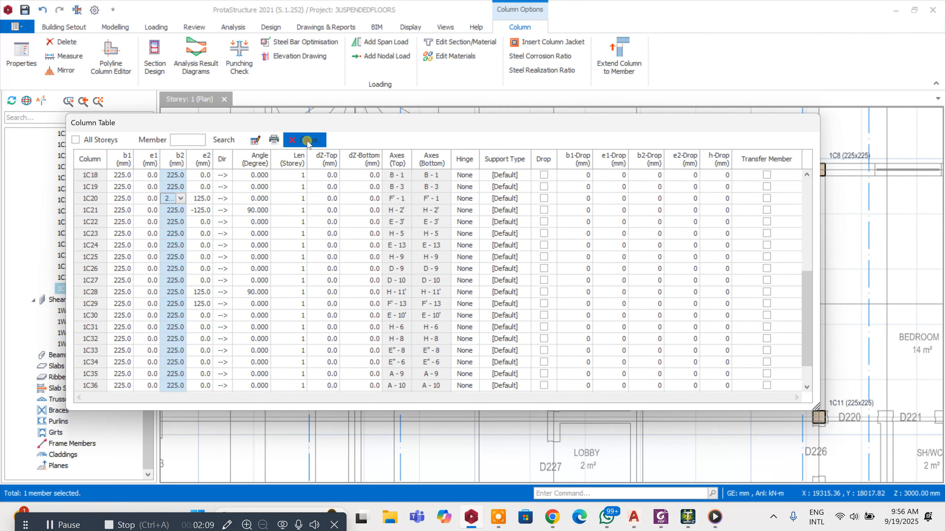
pyautogui.click(308, 140)
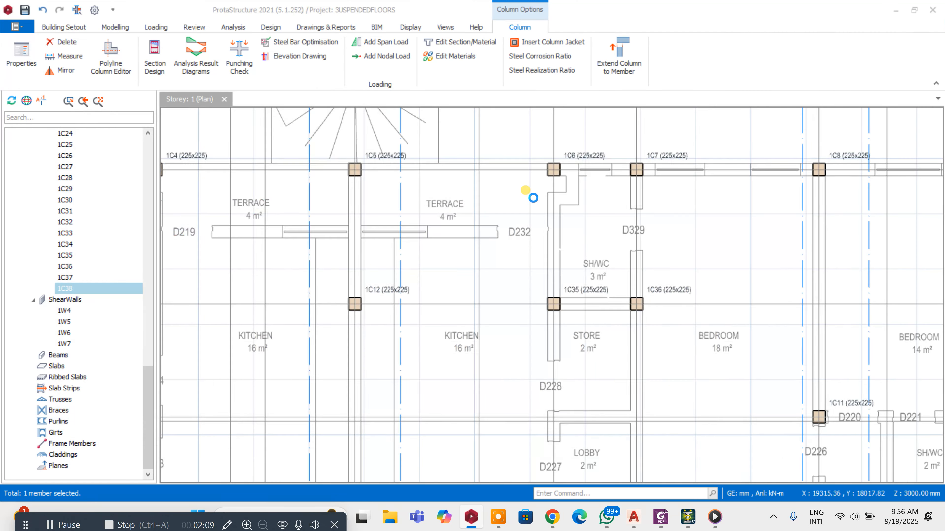
# Step: Try to set the b2 dimension of column 1C29 to 450 mm in the column properties
pyautogui.scroll(2, 532, 182)
pyautogui.moveTo(530, 174); pyautogui.dragTo(527, 169, button='middle')
pyautogui.scroll(-10, 546, 158)
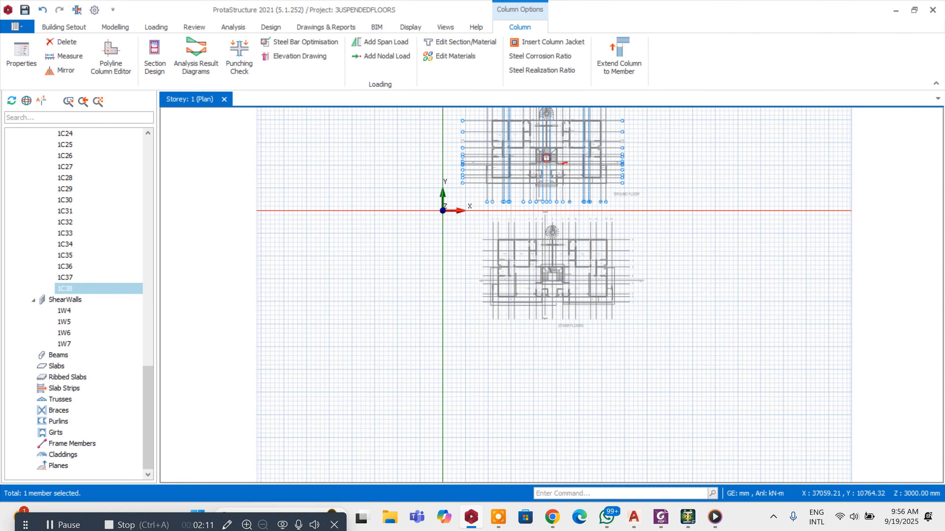
pyautogui.scroll(10, 564, 163)
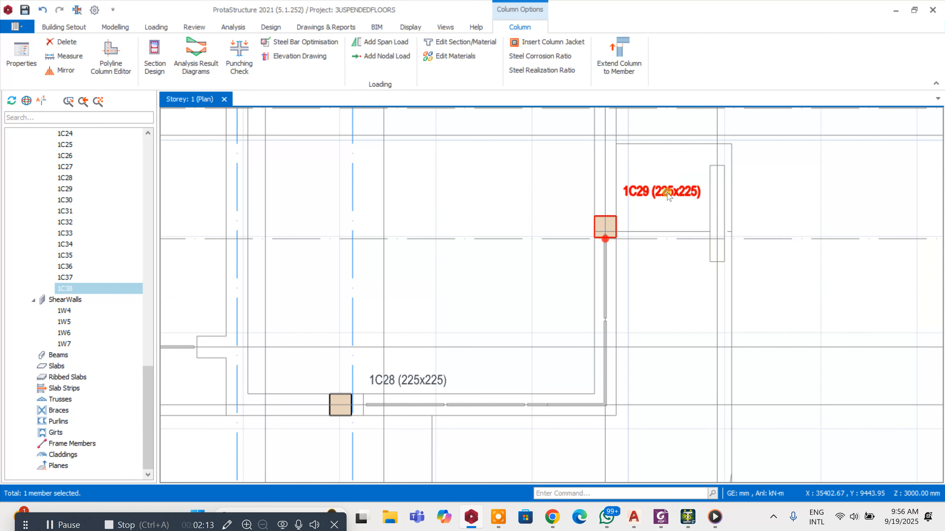
pyautogui.rightClick(668, 196)
pyautogui.click(708, 73)
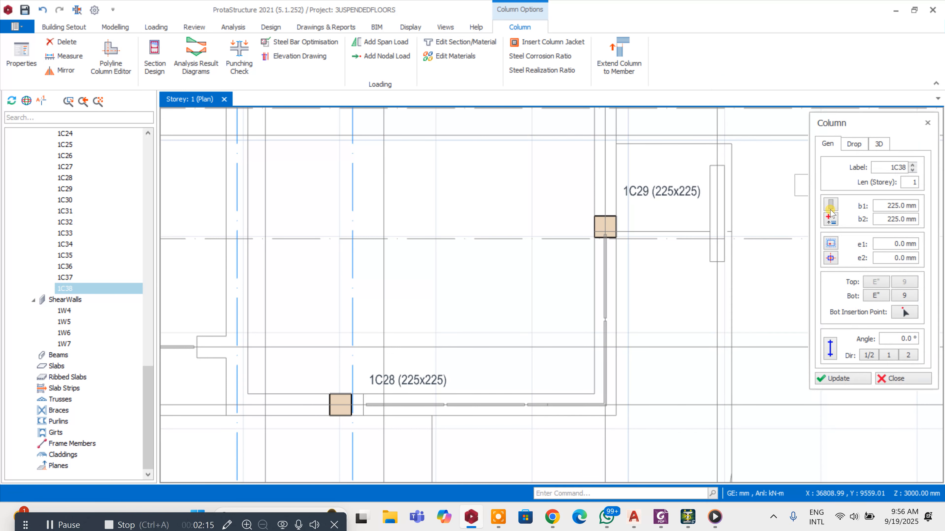
pyautogui.moveTo(878, 219); pyautogui.dragTo(942, 223)
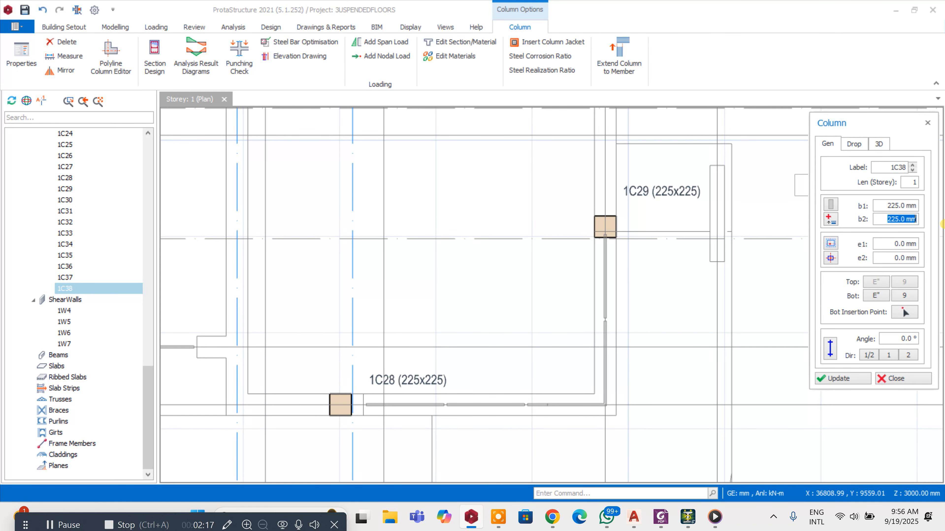
pyautogui.write('450')
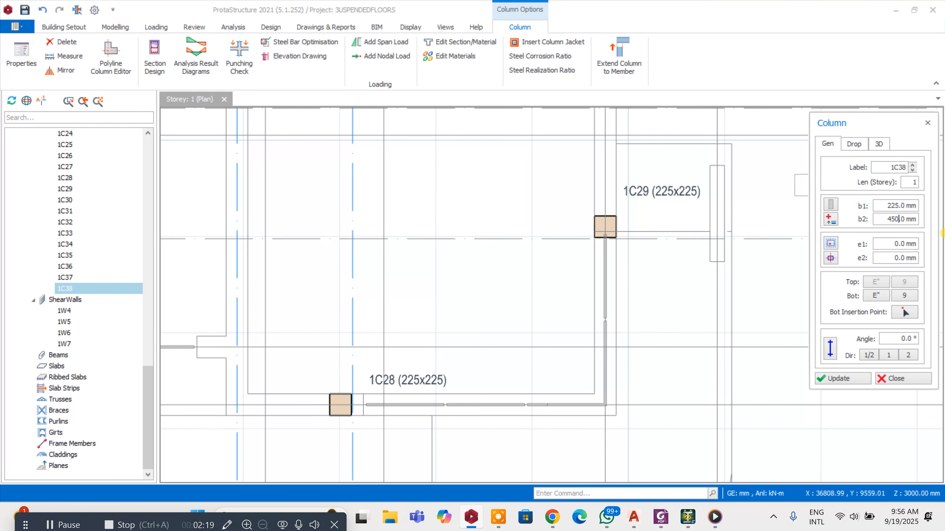
pyautogui.click(842, 376)
pyautogui.click(840, 378)
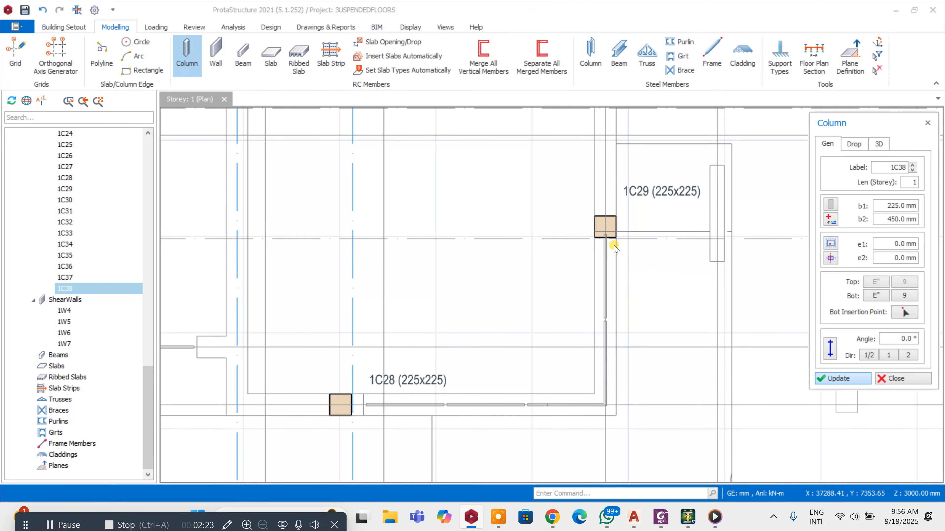
pyautogui.scroll(-6, 611, 329)
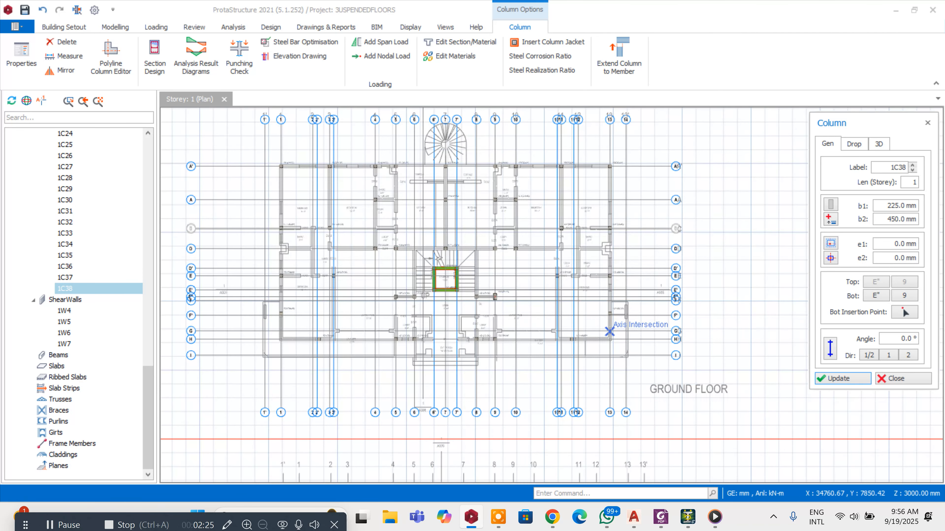
# Step: Close the column properties and delete the 225 x 450 mm column at axes 9 and E"
pyautogui.scroll(5, 494, 310)
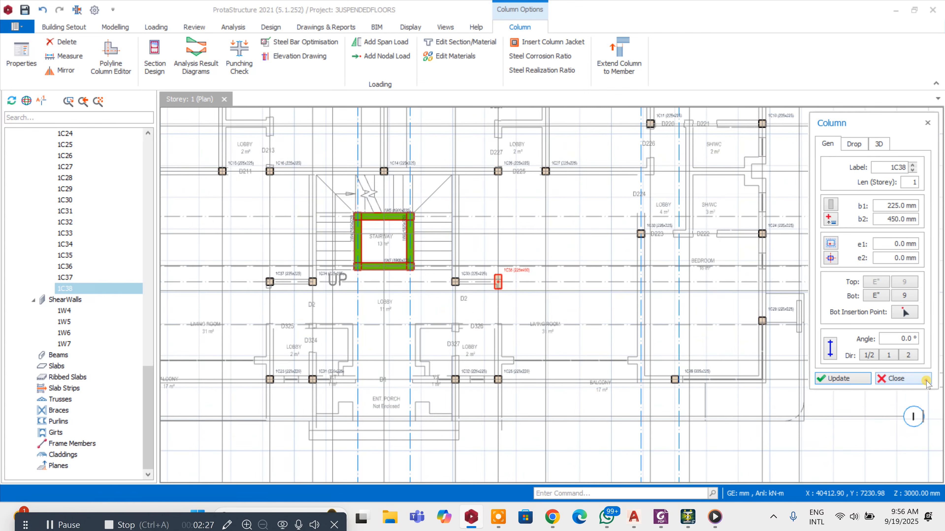
pyautogui.click(928, 380)
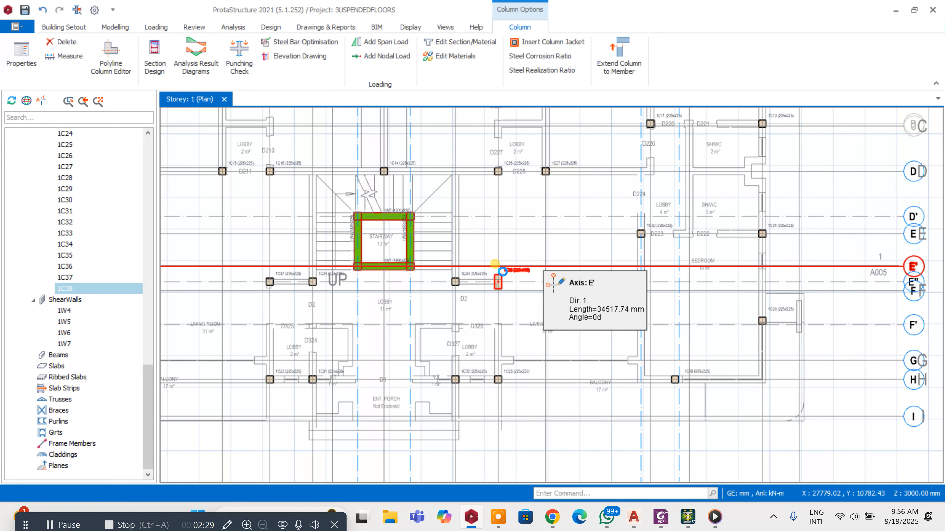
pyautogui.press('Delete')
pyautogui.scroll(2, 503, 271)
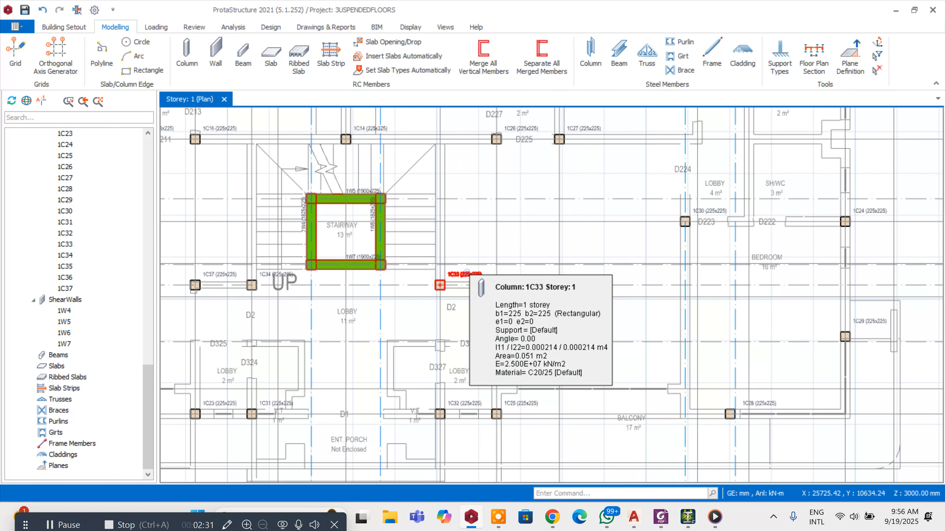
# Step: Insert a 225 x 225 mm column at axes 9 and E" using the properties of column 1C33
pyautogui.rightClick(466, 271)
pyautogui.click(491, 8)
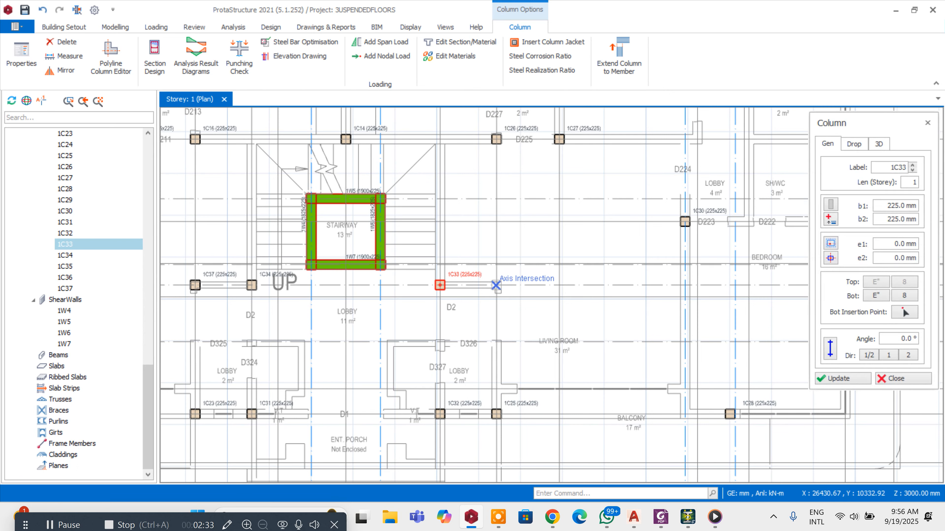
pyautogui.click(496, 285)
pyautogui.scroll(-2, 495, 283)
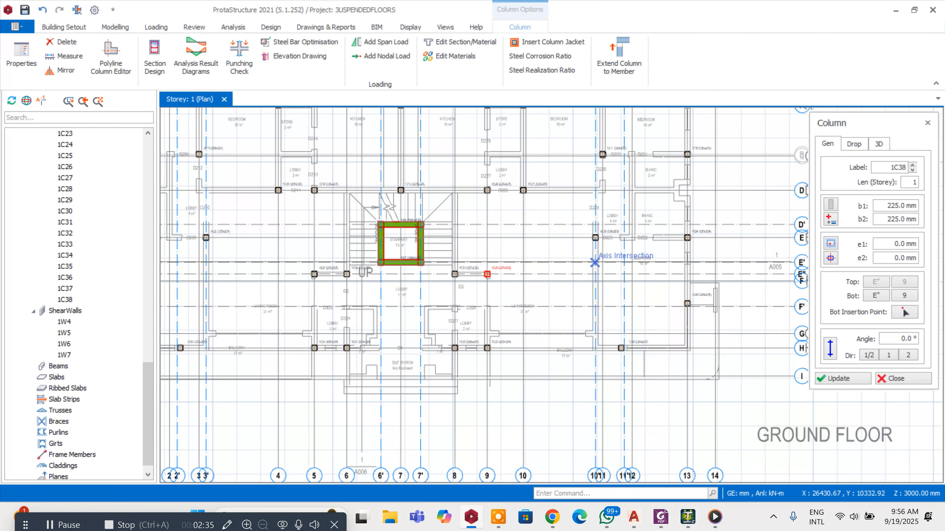
# Step: Set the b2 dimension of column 1C29 to 450 mm, update it and close its properties
pyautogui.scroll(7, 692, 302)
pyautogui.press('Escape')
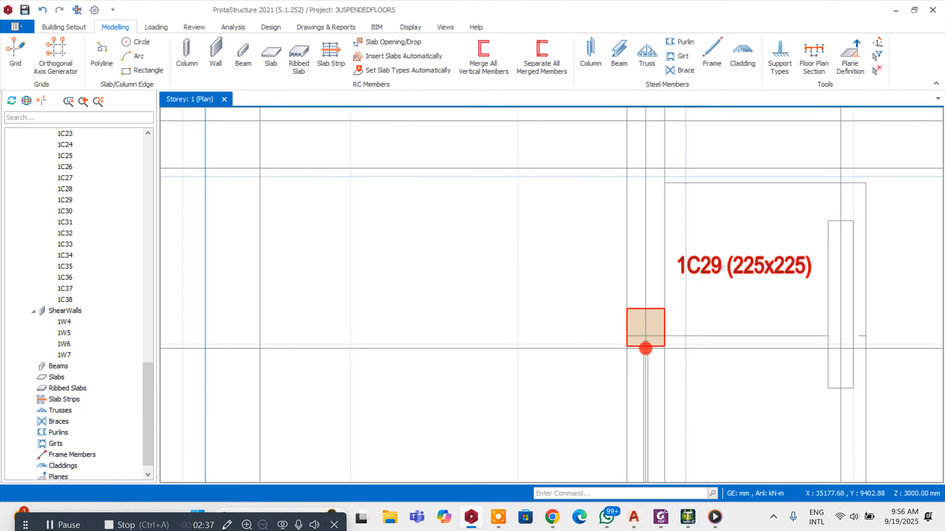
pyautogui.rightClick(720, 267)
pyautogui.click(758, 7)
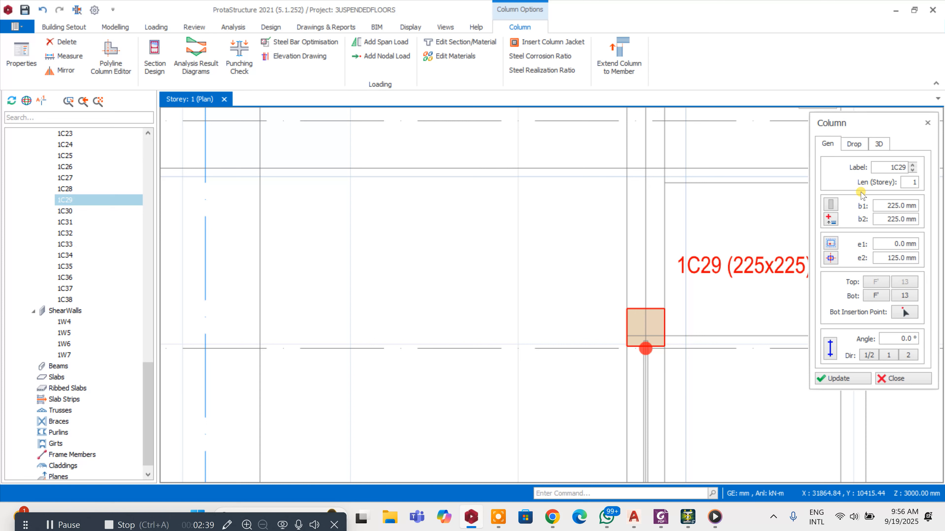
pyautogui.click(892, 219)
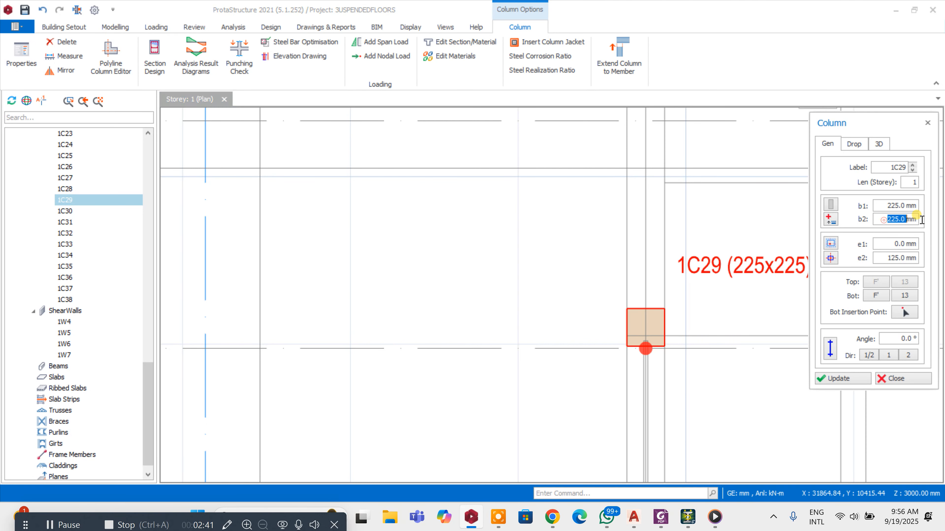
pyautogui.write('450')
pyautogui.click(845, 378)
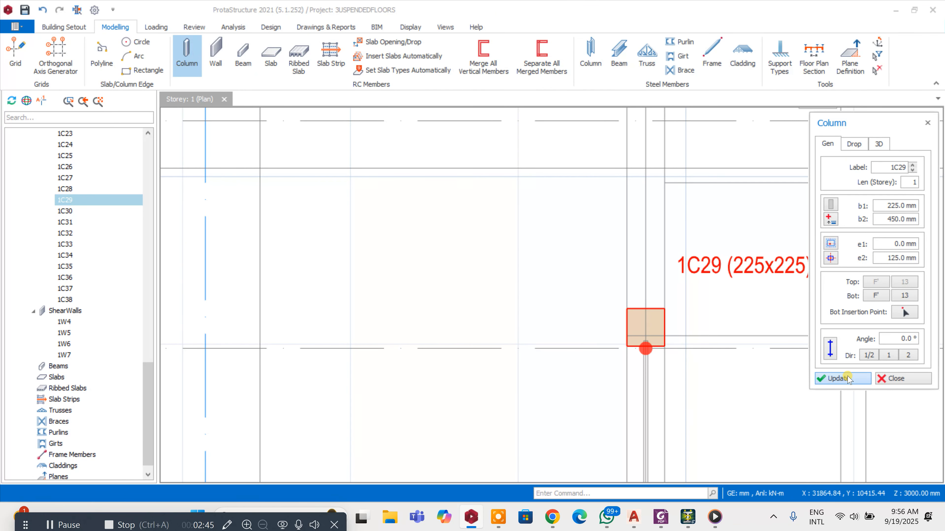
pyautogui.click(896, 379)
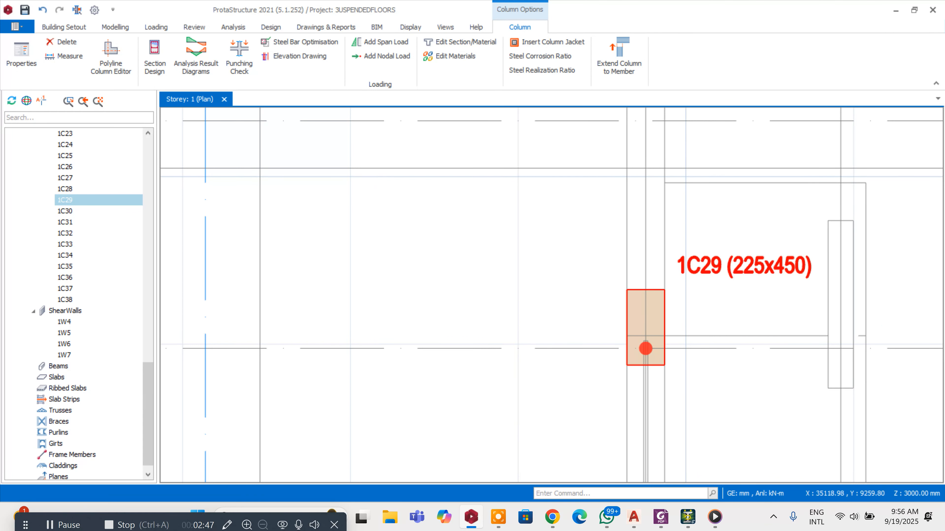
# Step: Nudge column 1C29 upward in the plan until its lower edge sits on axis F'
pyautogui.hotkey('ctrl', 'Up')
pyautogui.hotkey('ctrl', 'Up')
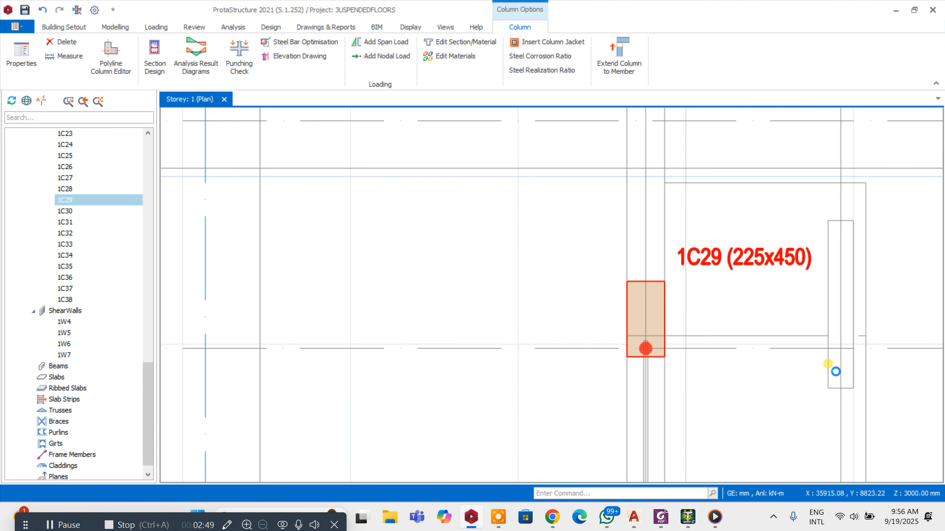
pyautogui.hotkey('ctrl', 'Up')
pyautogui.hotkey('ctrl', 'Up')
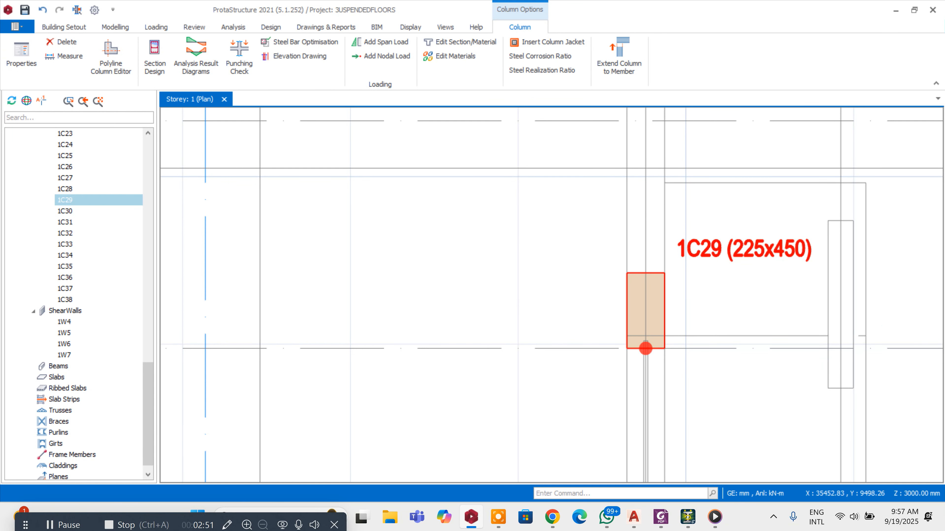
# Step: Insert a 225 x 450 mm column with 1C29's properties at axes F' and 1, and delete the overlapping column 1C20
pyautogui.rightClick(761, 256)
pyautogui.click(799, 7)
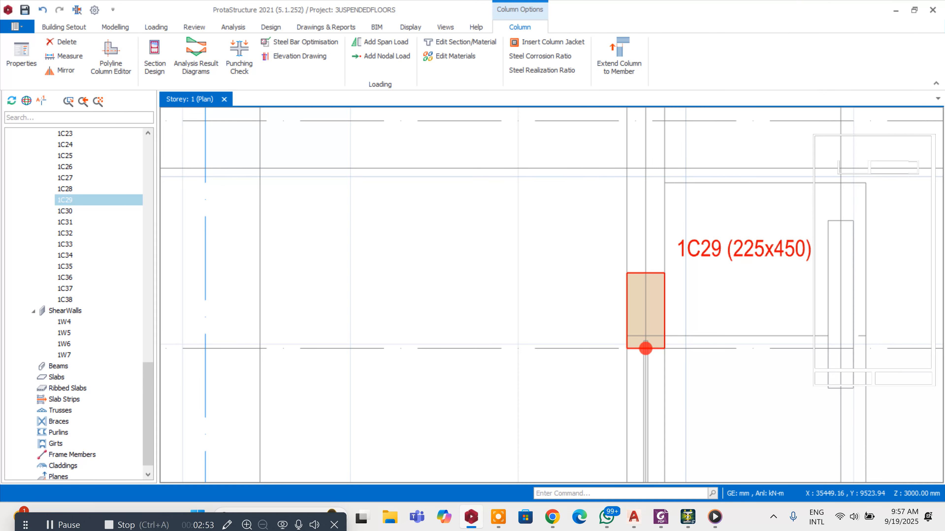
pyautogui.scroll(-10, 766, 244)
pyautogui.scroll(2, 312, 271)
pyautogui.scroll(3, 652, 234)
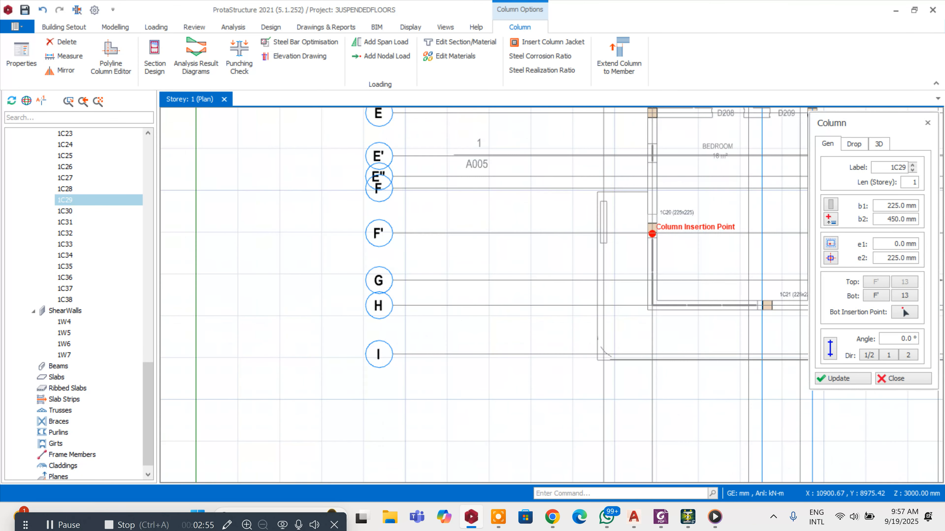
pyautogui.scroll(3, 657, 228)
pyautogui.click(650, 220)
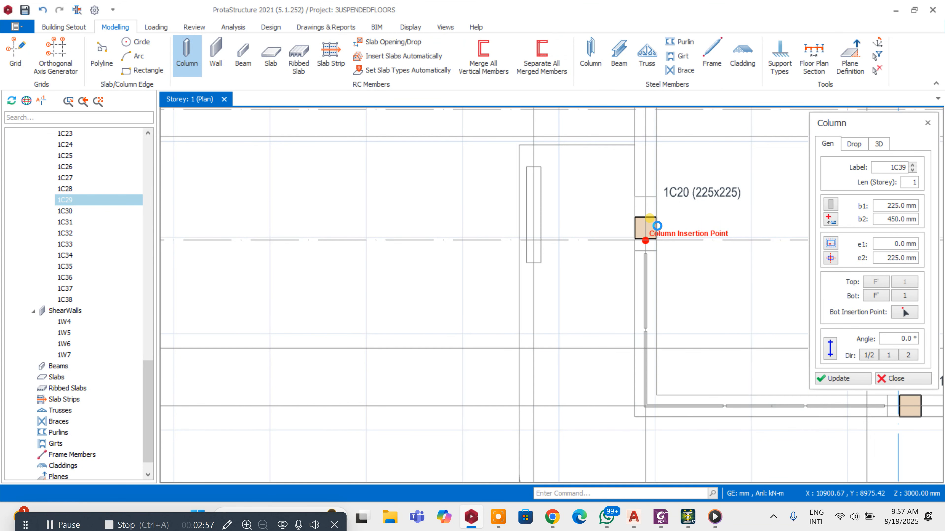
pyautogui.press('Escape')
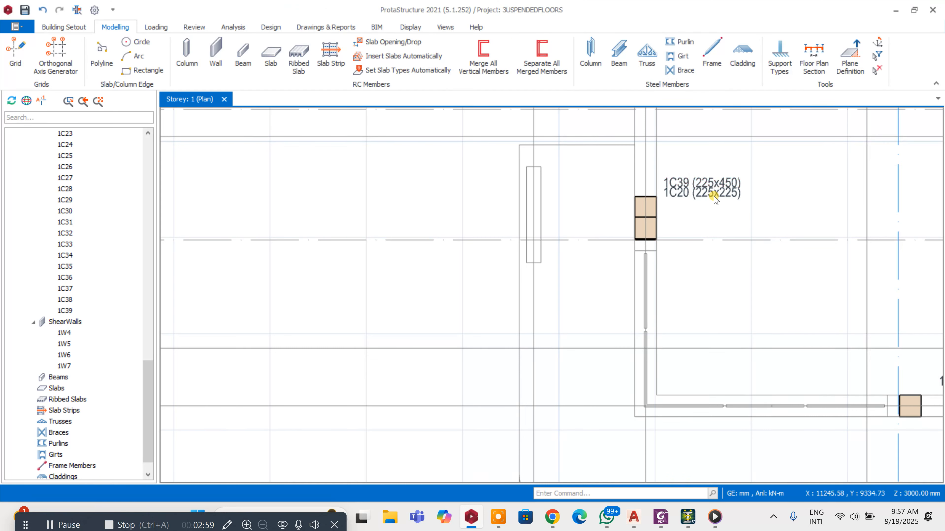
pyautogui.click(711, 195)
pyautogui.press('Delete')
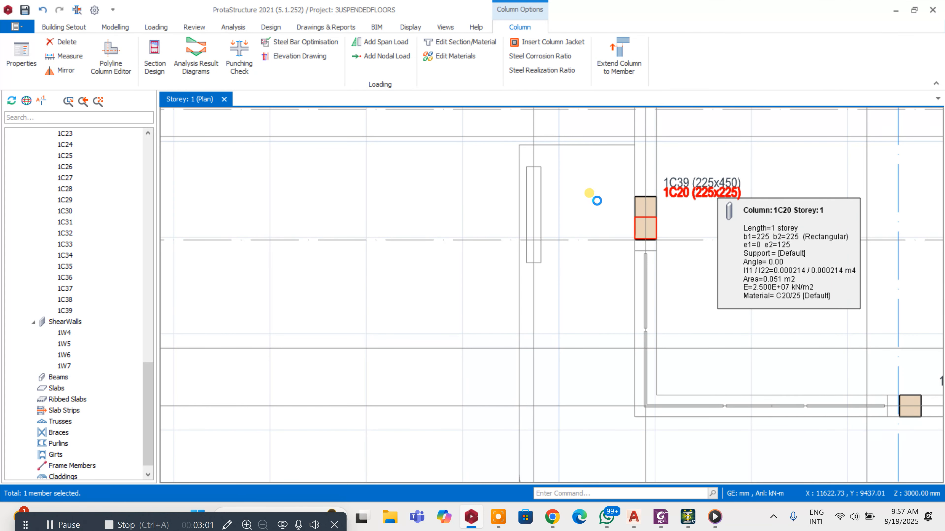
# Step: Set the b2 dimension of column 1C21 to 450 mm, update it and close its properties
pyautogui.scroll(-6, 591, 197)
pyautogui.scroll(6, 654, 242)
pyautogui.click(577, 249)
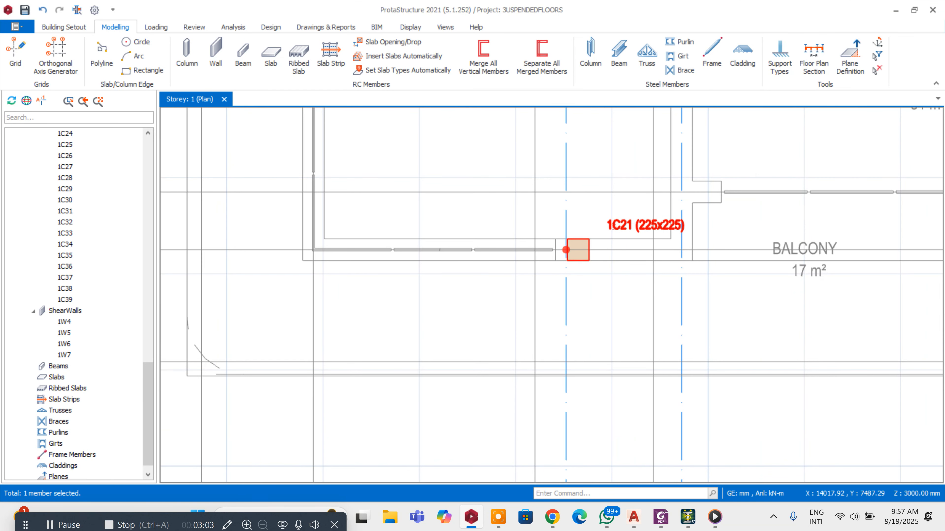
pyautogui.rightClick(614, 250)
pyautogui.click(665, 74)
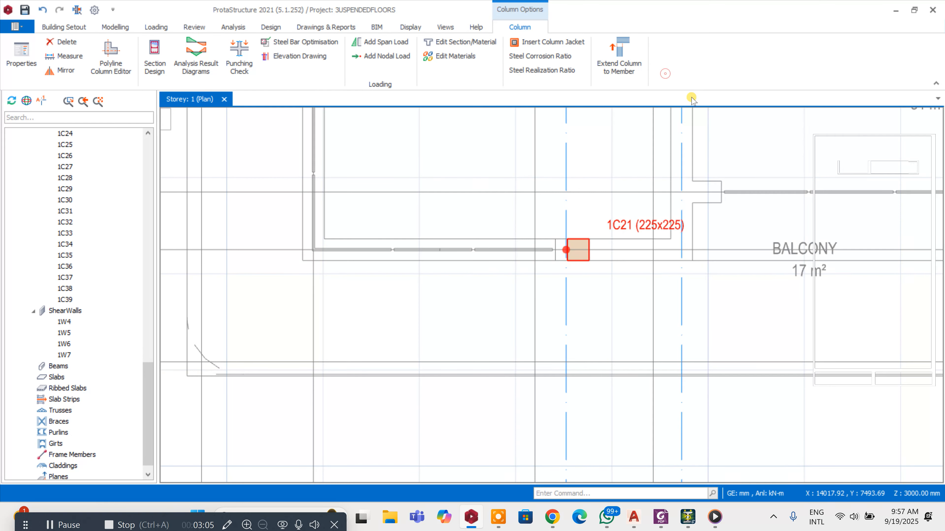
pyautogui.moveTo(877, 221); pyautogui.dragTo(935, 225)
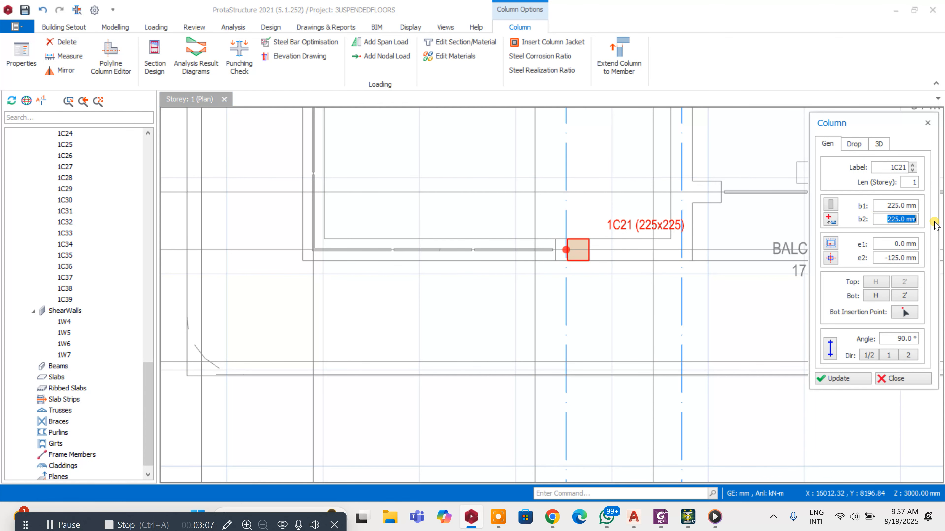
pyautogui.write('450')
pyautogui.click(839, 378)
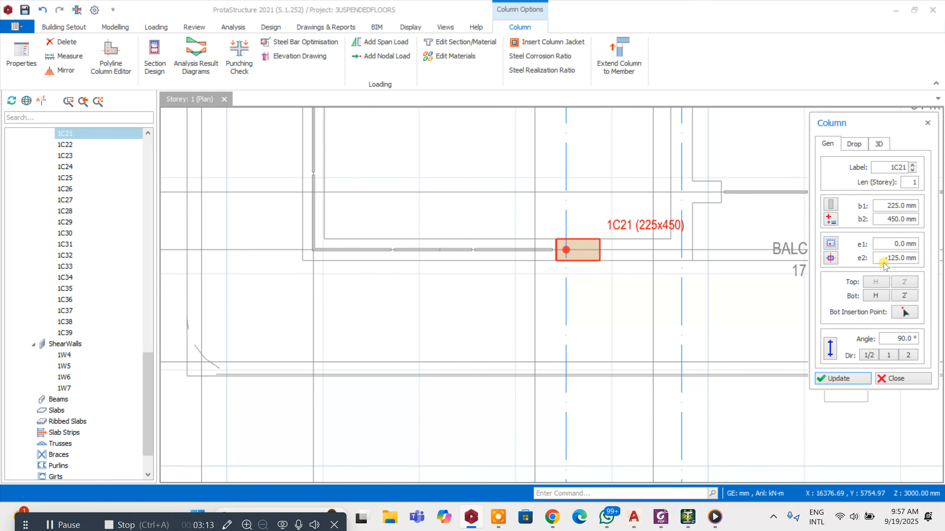
pyautogui.click(880, 379)
# Step: Set the b2 dimension of column 1C28 to 450 mm, update it and close its properties
pyautogui.scroll(-9, 359, 252)
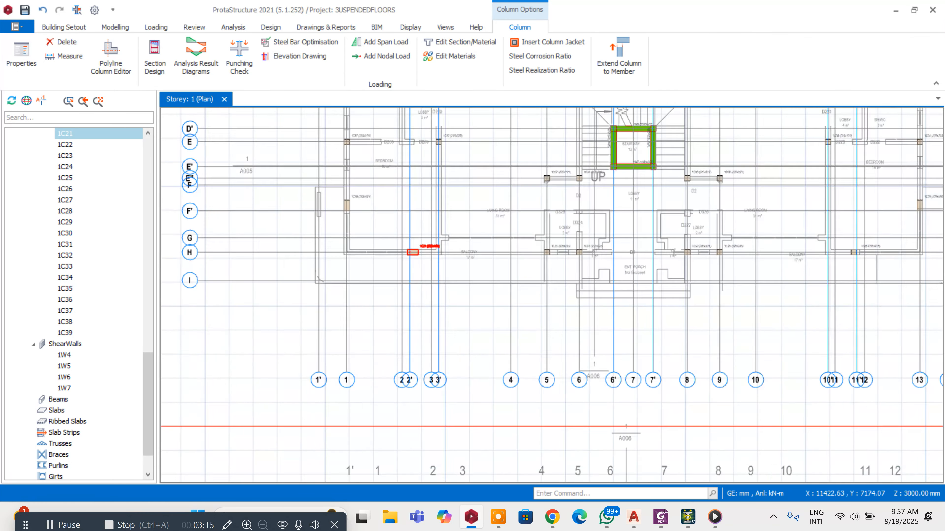
pyautogui.scroll(2, 554, 244)
pyautogui.scroll(5, 564, 251)
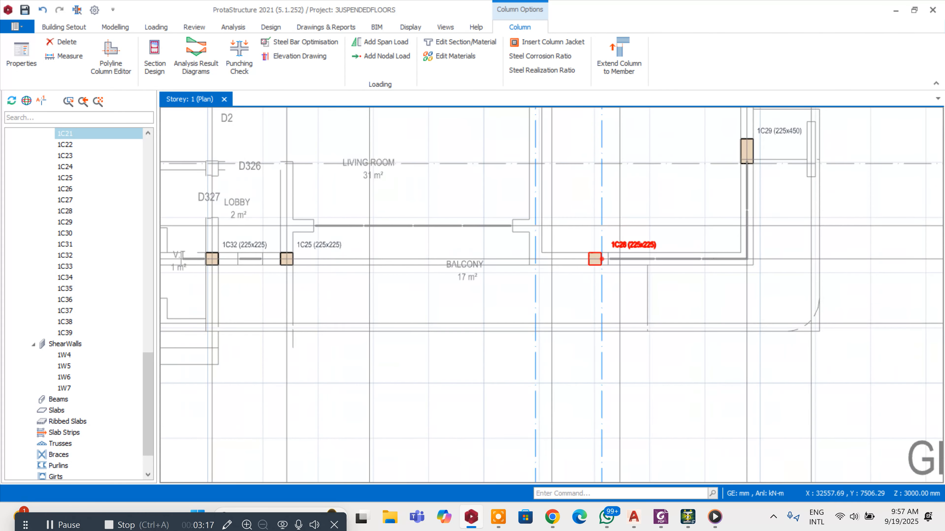
pyautogui.rightClick(624, 242)
pyautogui.click(650, 73)
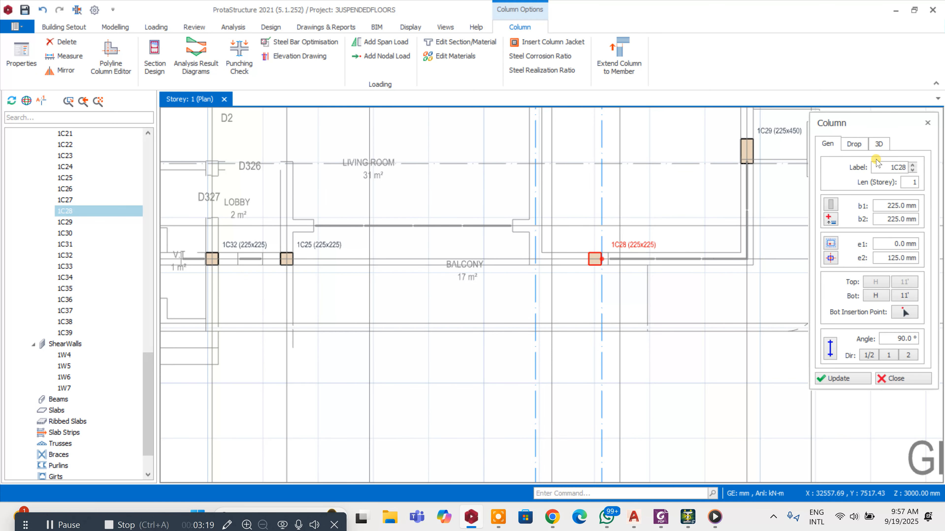
pyautogui.click(884, 220)
pyautogui.click(914, 219)
pyautogui.write('450')
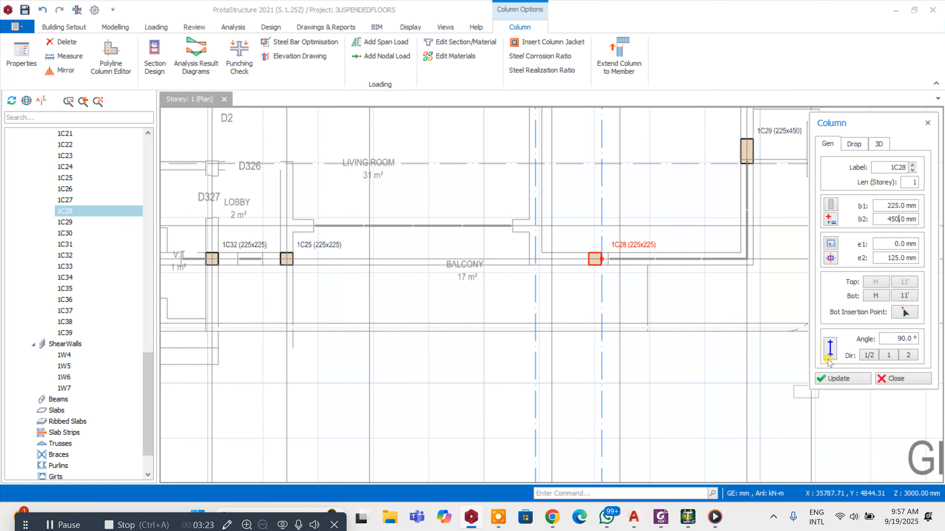
pyautogui.click(834, 379)
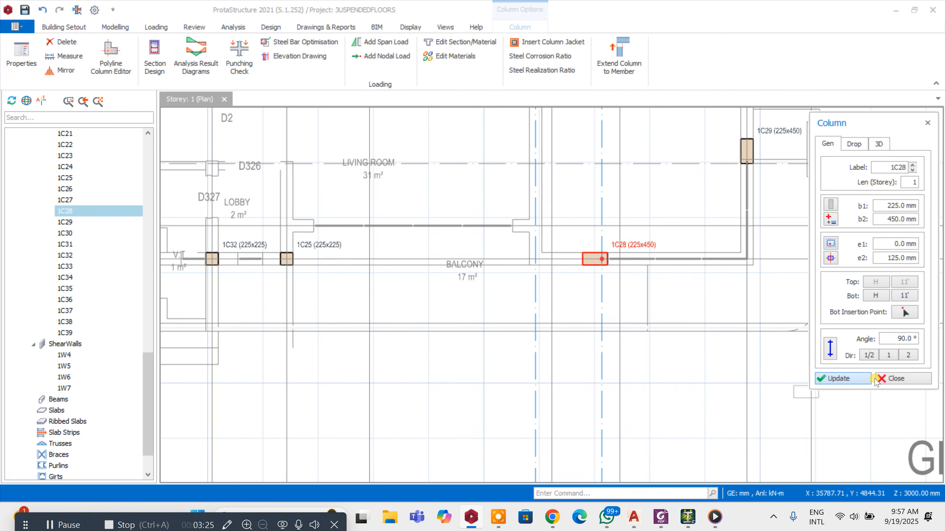
pyautogui.click(882, 379)
# Step: Start an RC beam with width b of 225 mm and depth h of 450 mm
pyautogui.scroll(4, 332, 242)
pyautogui.scroll(-5, 332, 241)
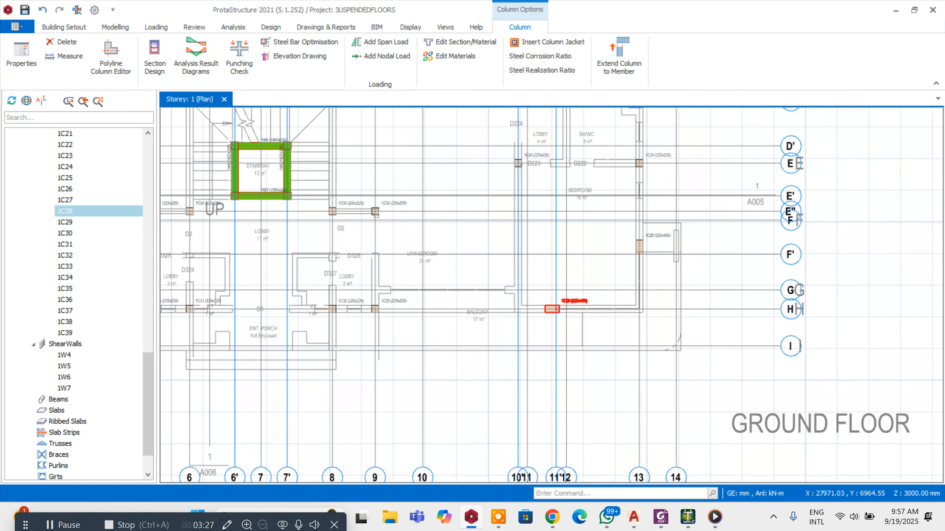
pyautogui.click(118, 29)
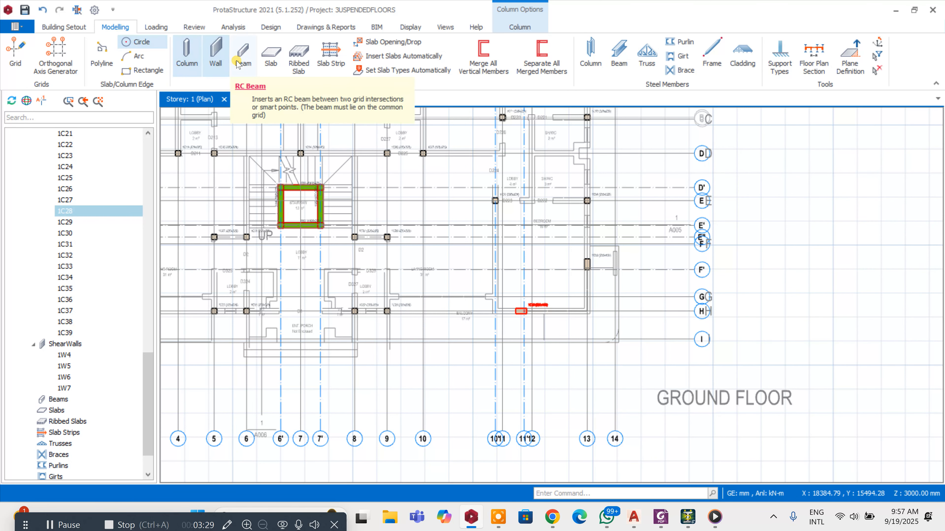
pyautogui.click(243, 54)
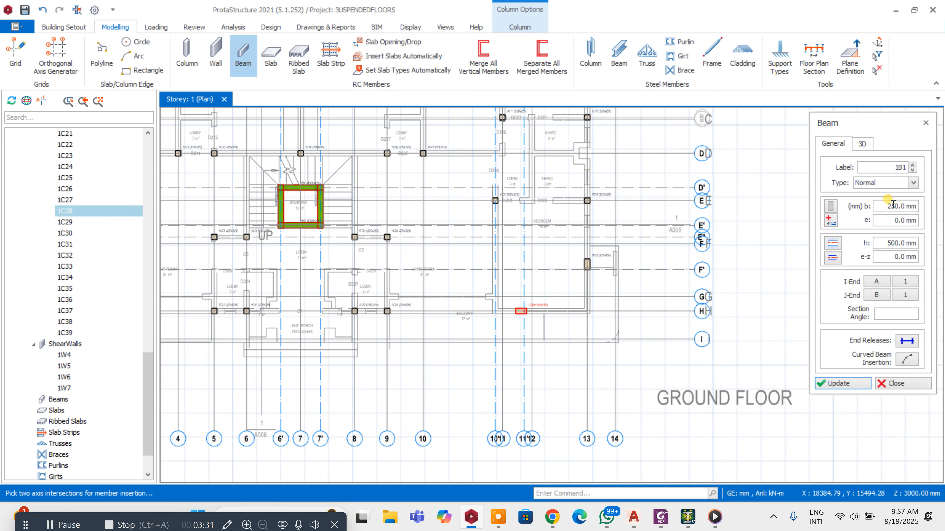
pyautogui.click(881, 207)
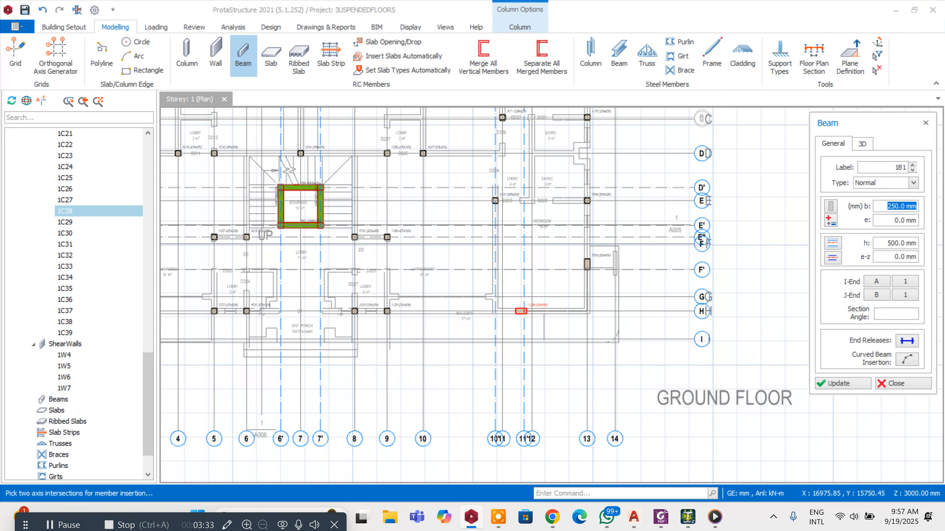
pyautogui.write('225')
pyautogui.click(888, 252)
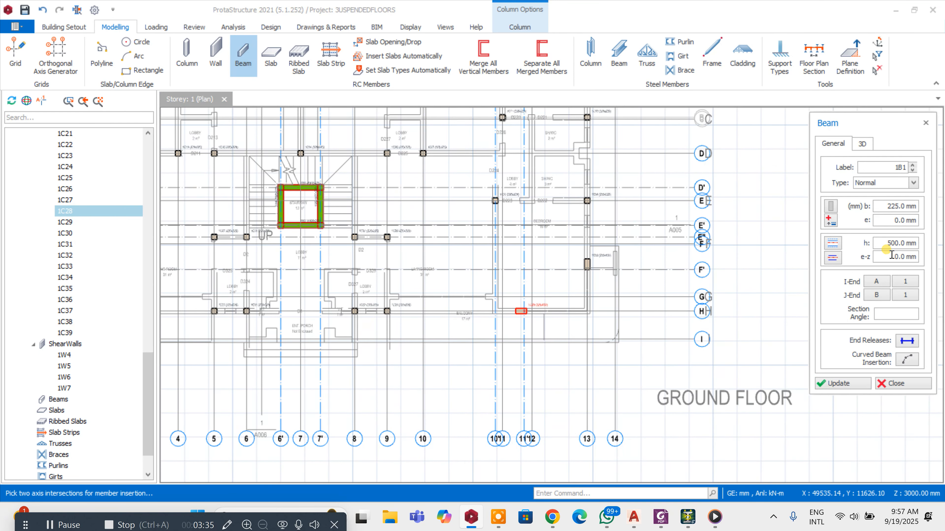
pyautogui.click(884, 239)
pyautogui.write('4')
# Step: Insert the beam along axis A' from its intersection with axis 1 to its intersection with axis 13
pyautogui.scroll(-6, 675, 333)
pyautogui.scroll(3, 604, 288)
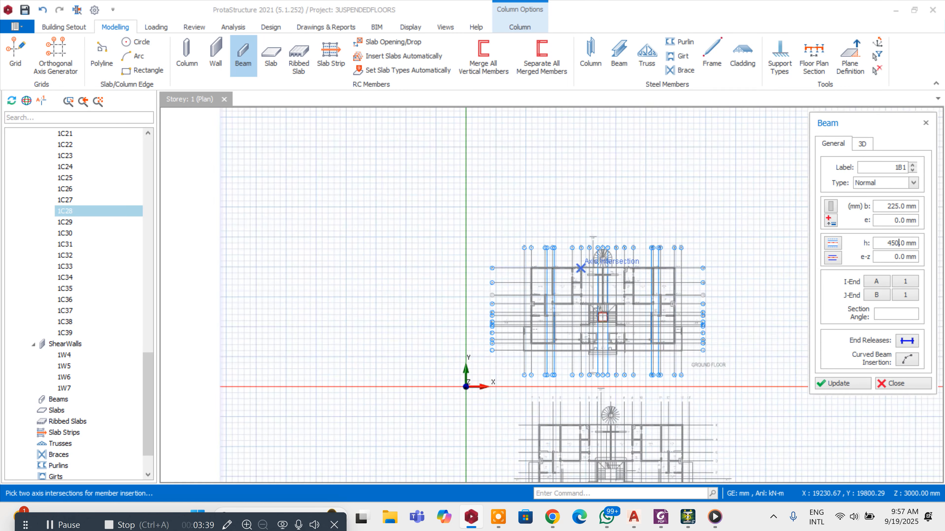
pyautogui.scroll(3, 468, 255)
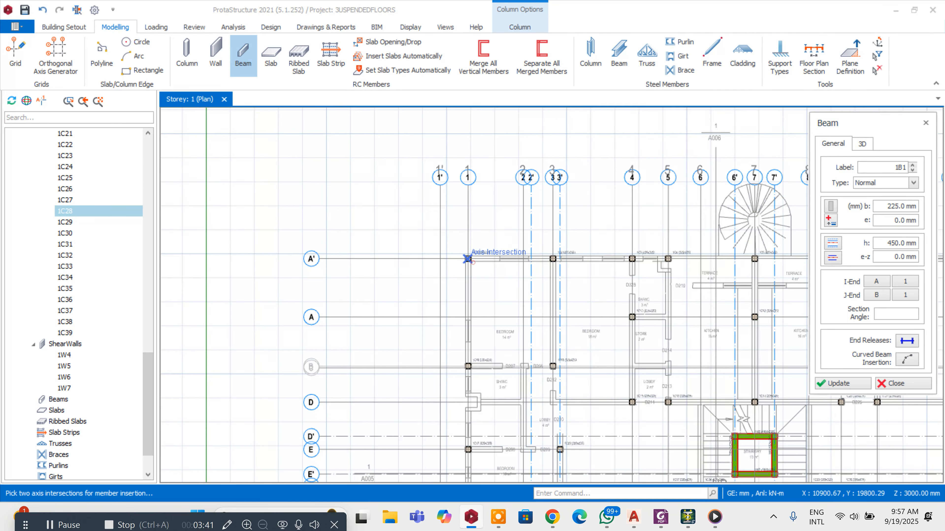
pyautogui.scroll(-4, 553, 257)
pyautogui.scroll(4, 553, 257)
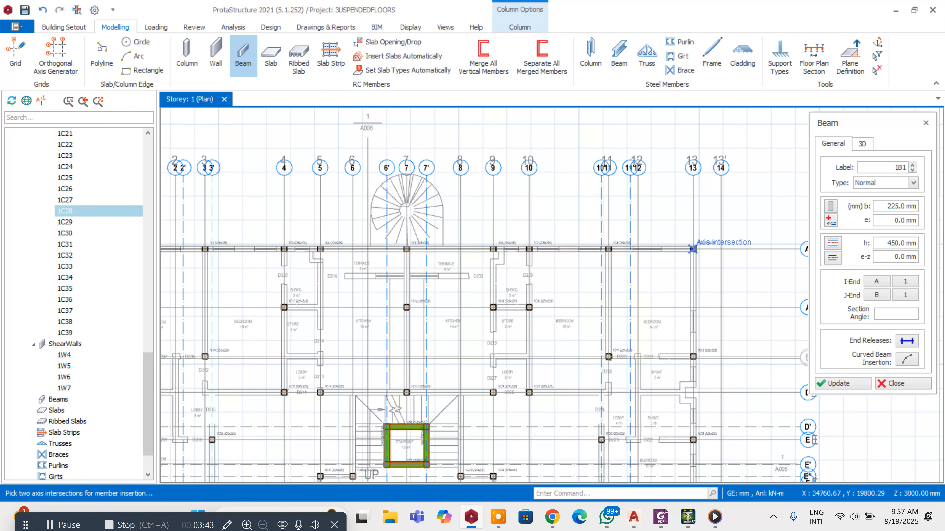
pyautogui.click(694, 248)
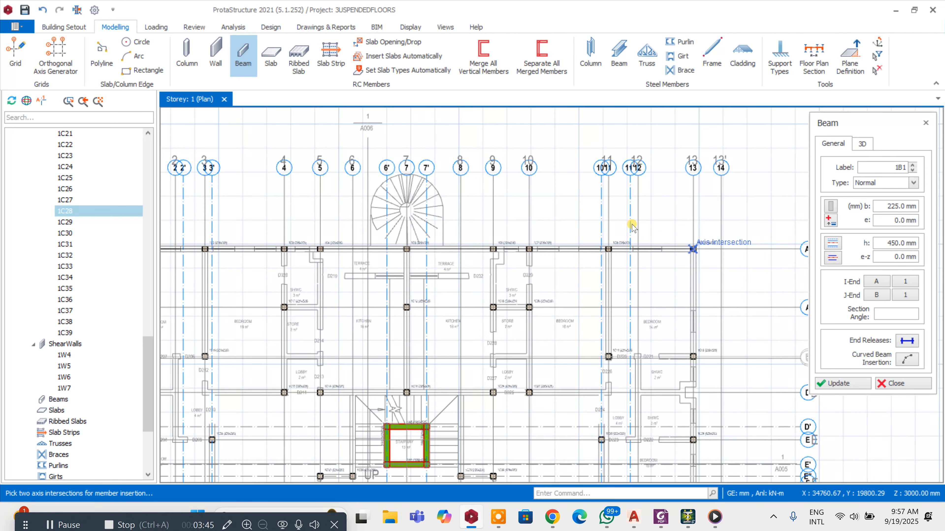
# Step: Insert a 225 x 450 mm beam along axis 1 from its intersection with axis A' to its intersection with axis H
pyautogui.scroll(-6, 634, 211)
pyautogui.press('Escape')
pyautogui.scroll(6, 468, 242)
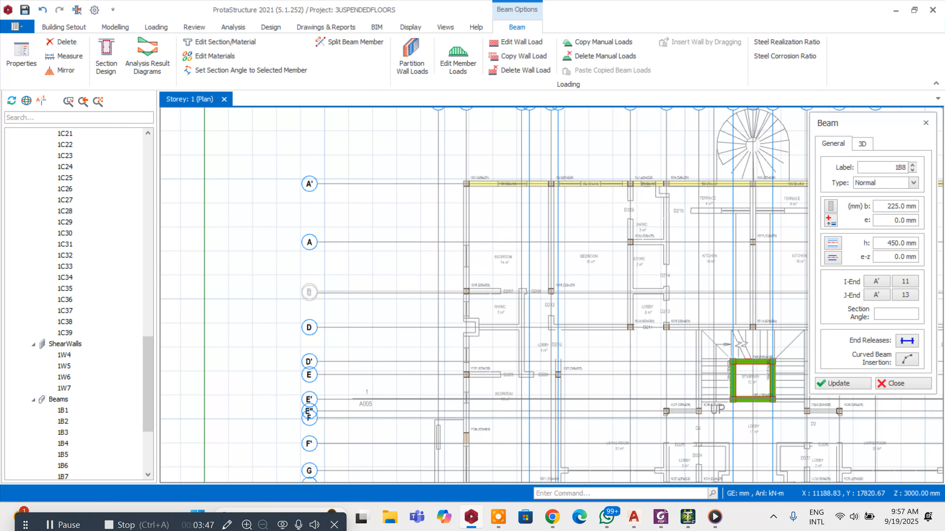
pyautogui.scroll(-5, 465, 184)
pyautogui.scroll(5, 468, 274)
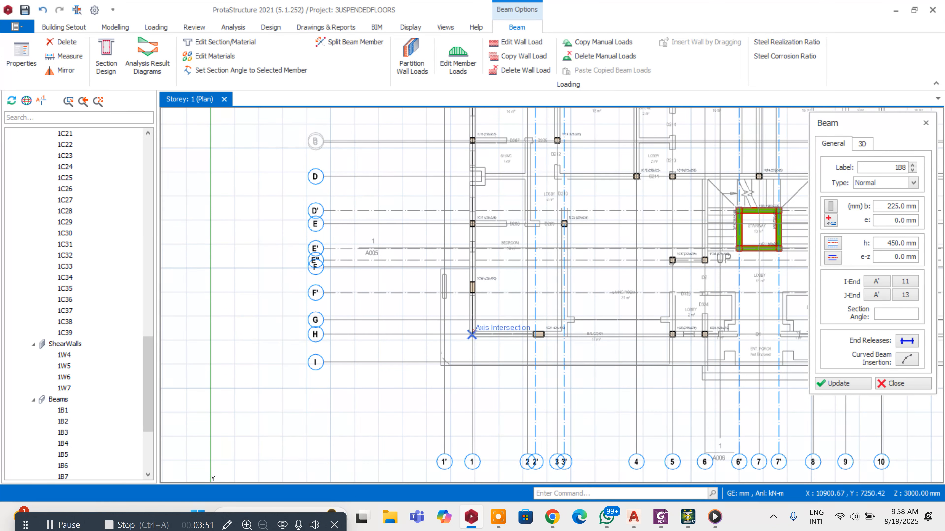
pyautogui.click(471, 334)
pyautogui.scroll(-3, 475, 331)
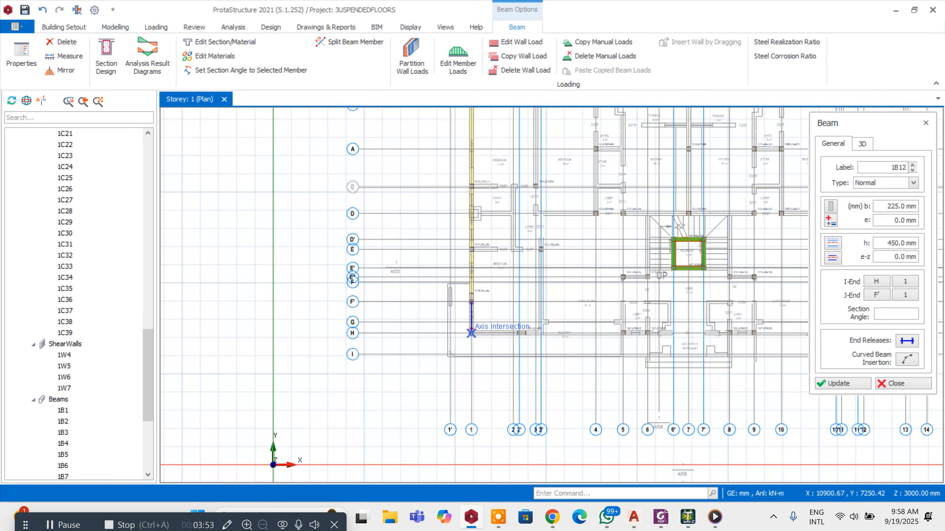
# Step: Insert the beam along axis H from its intersection with axis 1 to its intersection with axis 13
pyautogui.scroll(2, 481, 331)
pyautogui.scroll(-3, 469, 332)
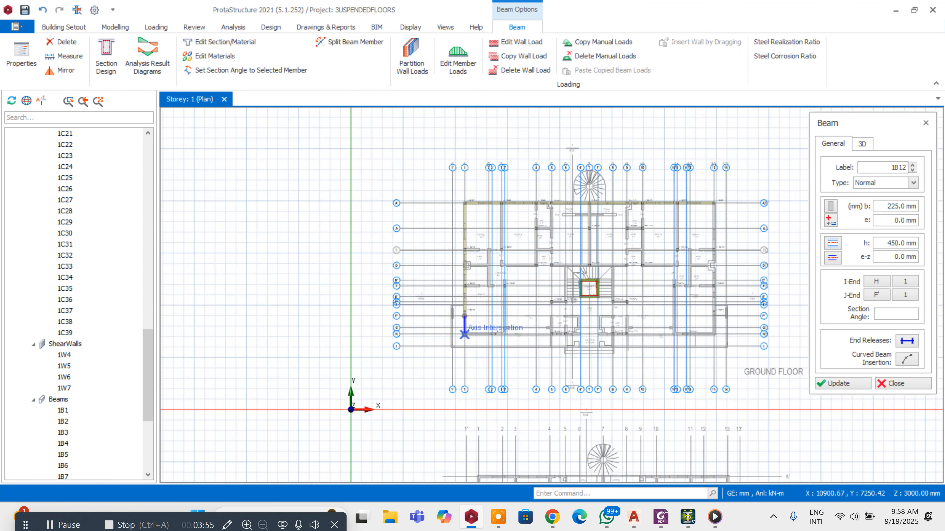
pyautogui.scroll(3, 693, 334)
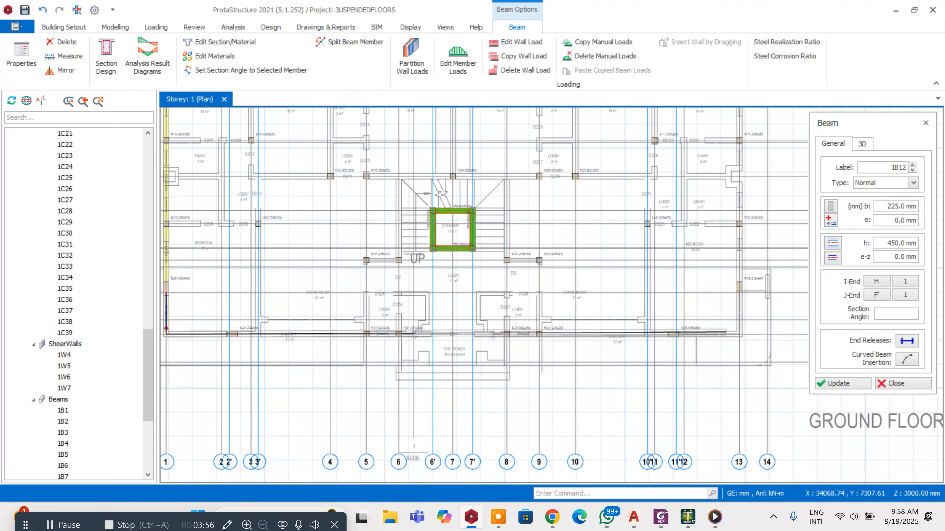
pyautogui.click(745, 334)
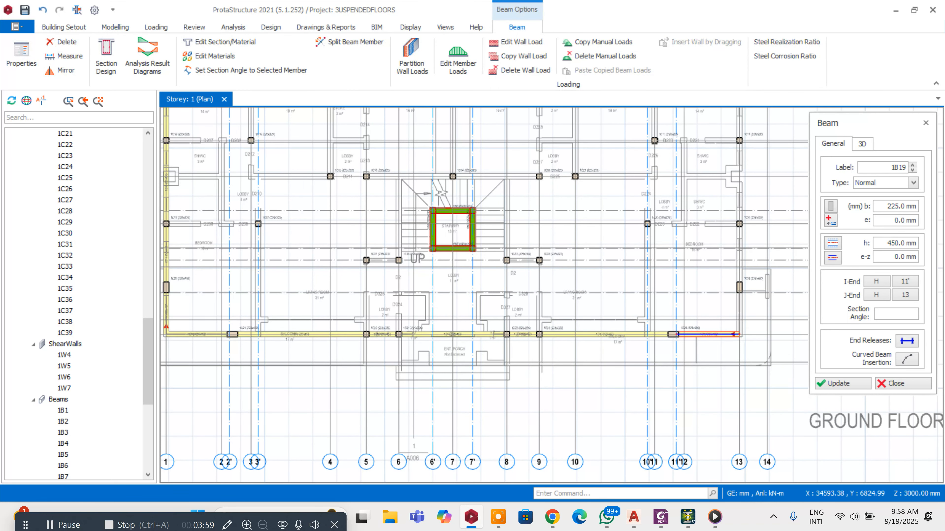
# Step: Insert the beam along axis 13 from its intersection with axis A' to its intersection with axis H
pyautogui.scroll(-3, 741, 329)
pyautogui.scroll(3, 742, 208)
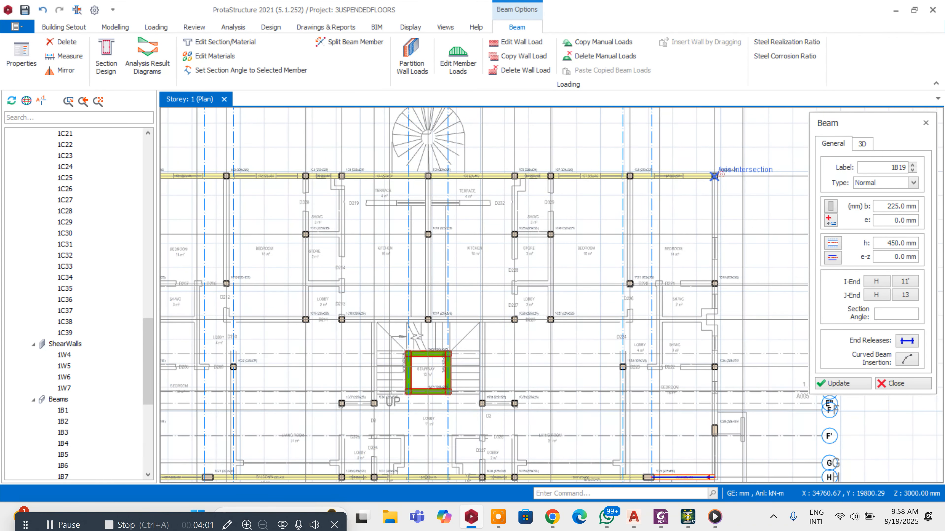
pyautogui.scroll(-3, 714, 175)
pyautogui.scroll(4, 714, 338)
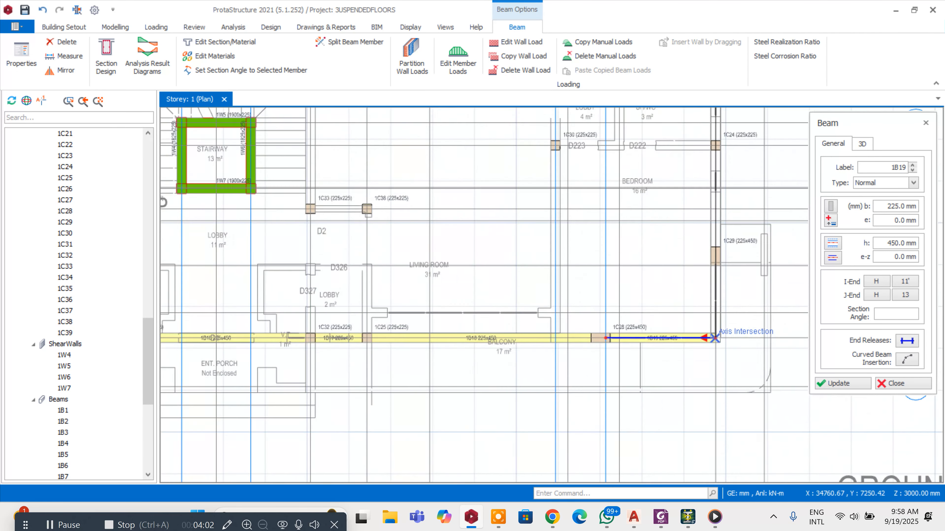
pyautogui.click(715, 339)
pyautogui.scroll(-3, 715, 339)
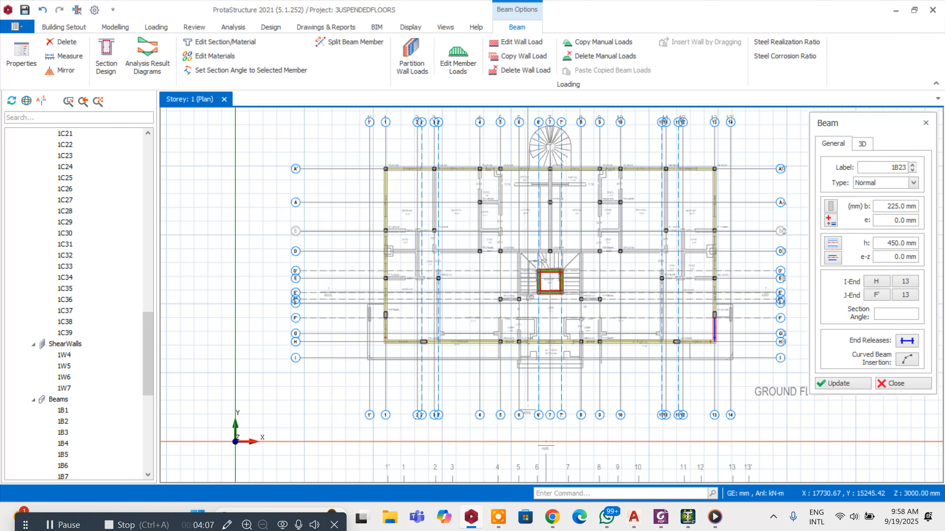
# Step: Insert a beam along axis 3 from axis A' to the axis B intersection at column 1C19
pyautogui.scroll(4, 442, 180)
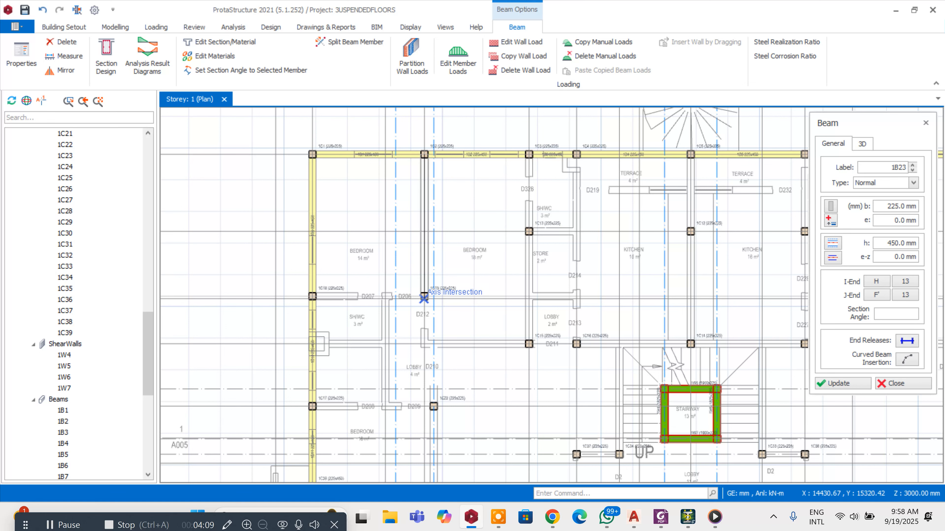
pyautogui.click(424, 298)
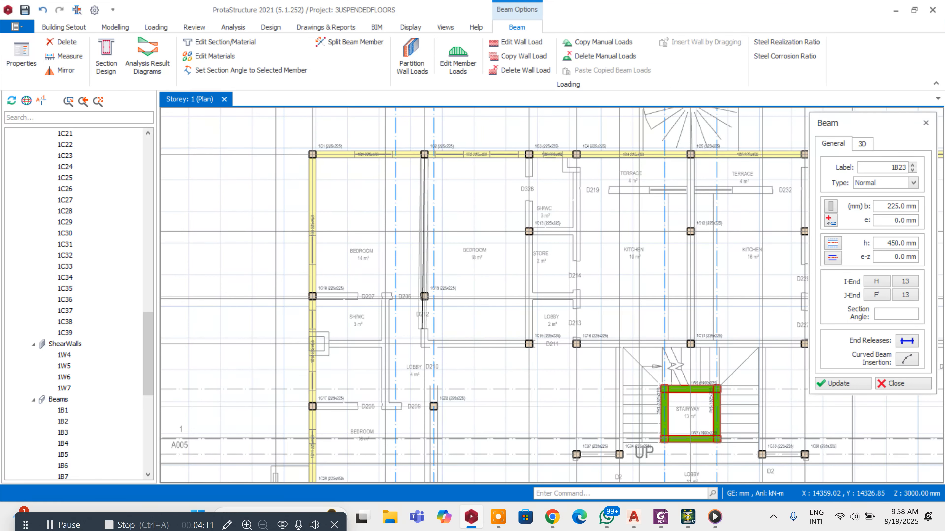
pyautogui.click(424, 300)
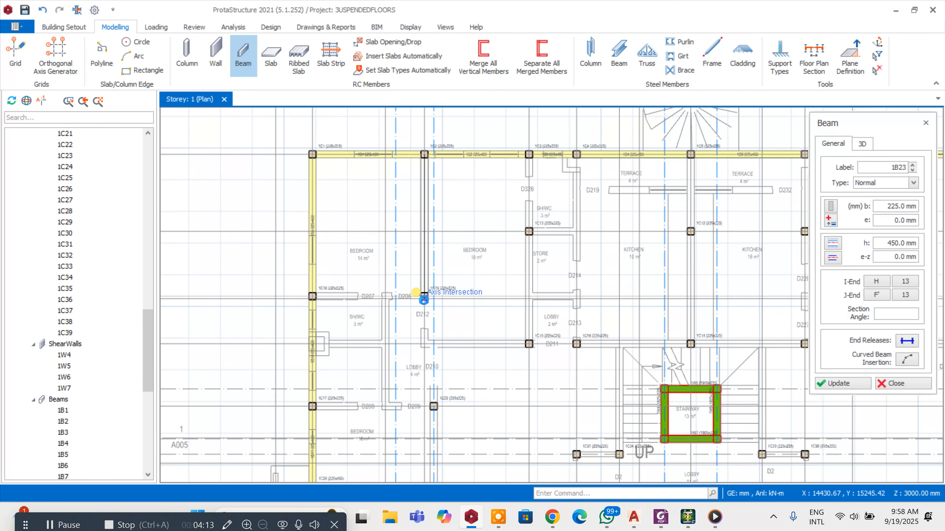
pyautogui.scroll(-3, 424, 300)
pyautogui.scroll(3, 424, 300)
pyautogui.scroll(3, 416, 297)
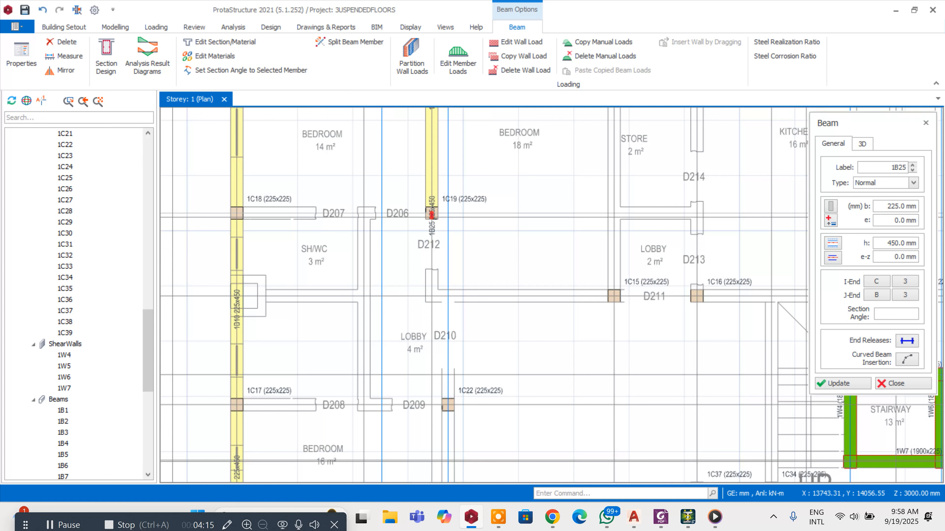
# Step: Insert a beam between columns 1C18 and 1C19, from axis 1 to axis 3, and leave the beam command
pyautogui.click(236, 218)
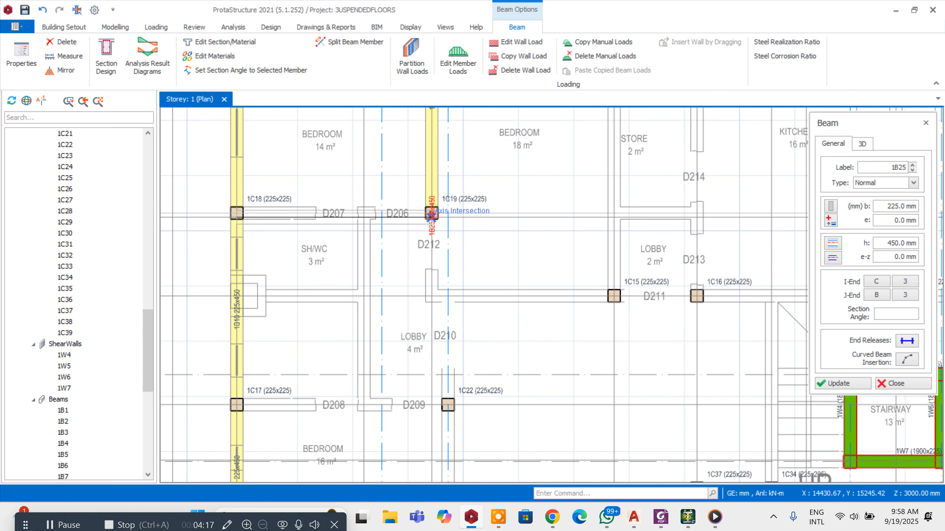
pyautogui.click(431, 214)
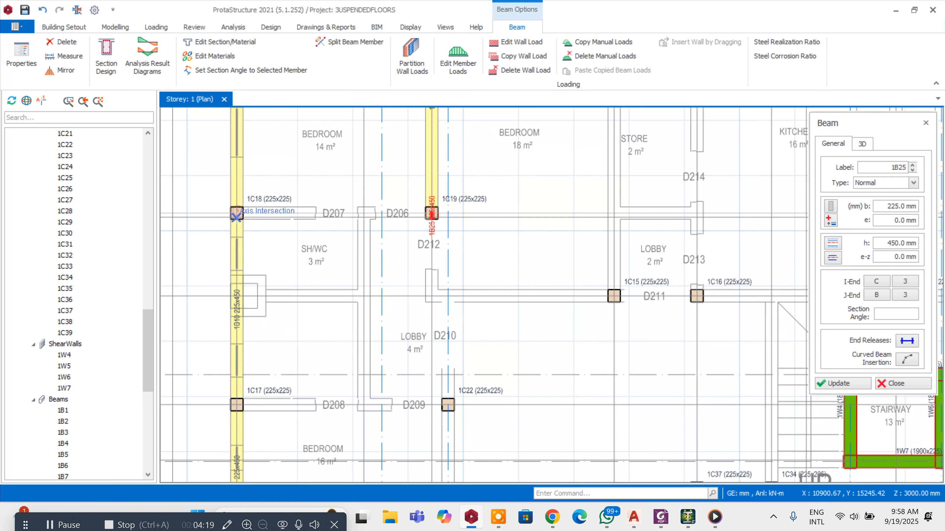
pyautogui.scroll(3, 236, 218)
pyautogui.click(237, 210)
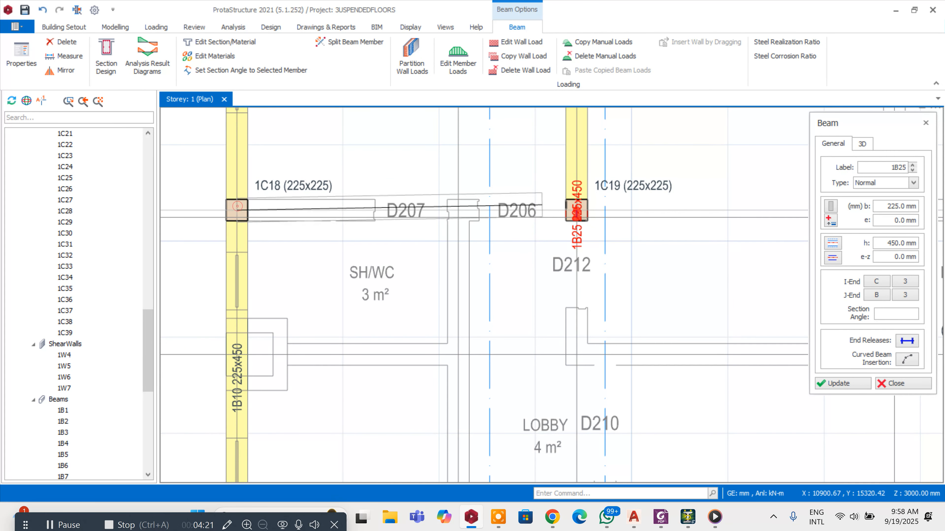
pyautogui.click(577, 211)
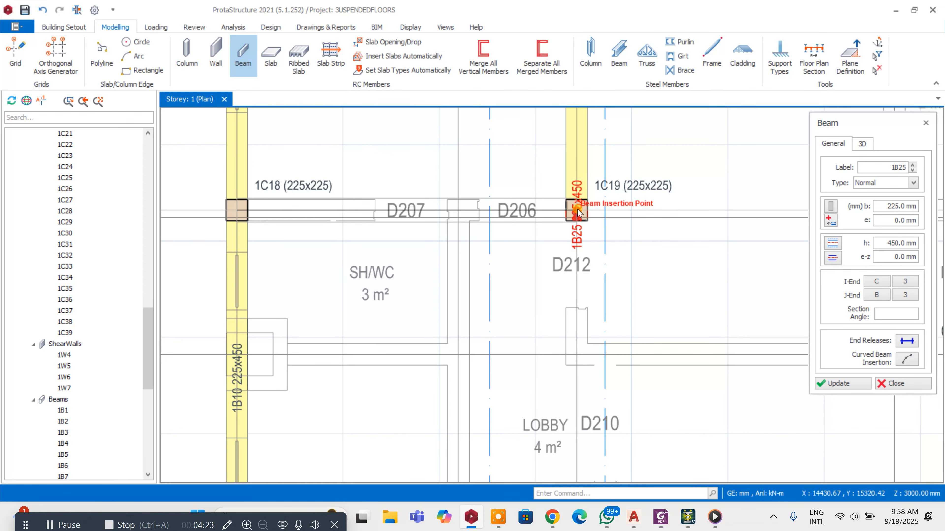
pyautogui.press('Escape')
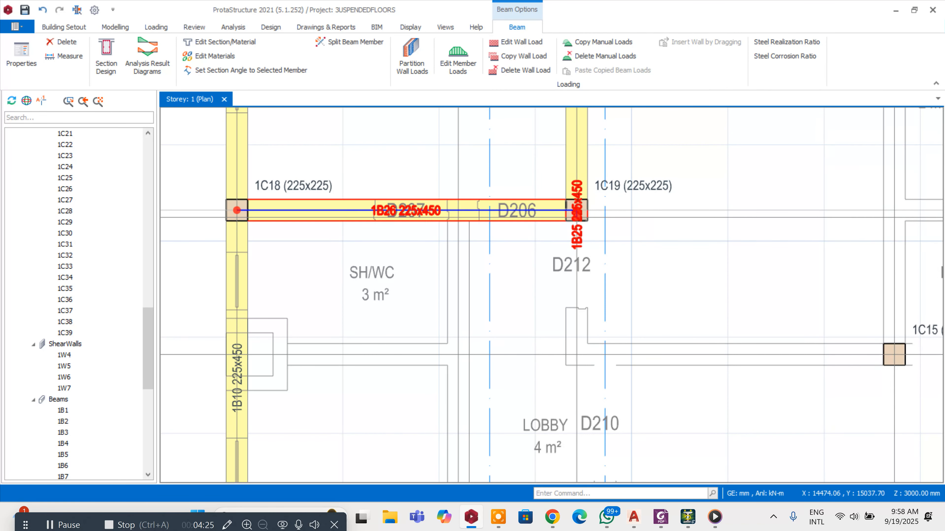
# Step: Open the properties of the short beam on axis 3 between axes C and B at column 1C19, and delete that beam
pyautogui.rightClick(580, 236)
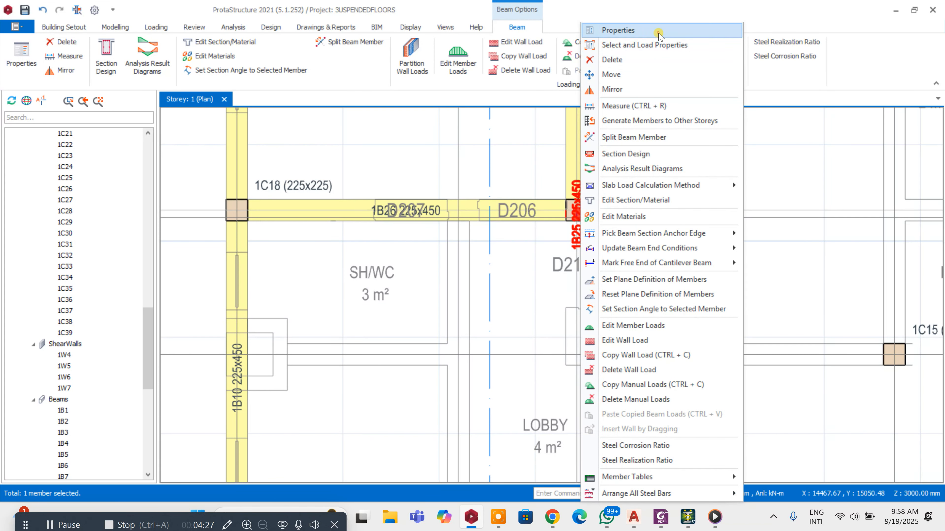
pyautogui.click(659, 32)
pyautogui.press('Escape')
pyautogui.scroll(-8, 644, 233)
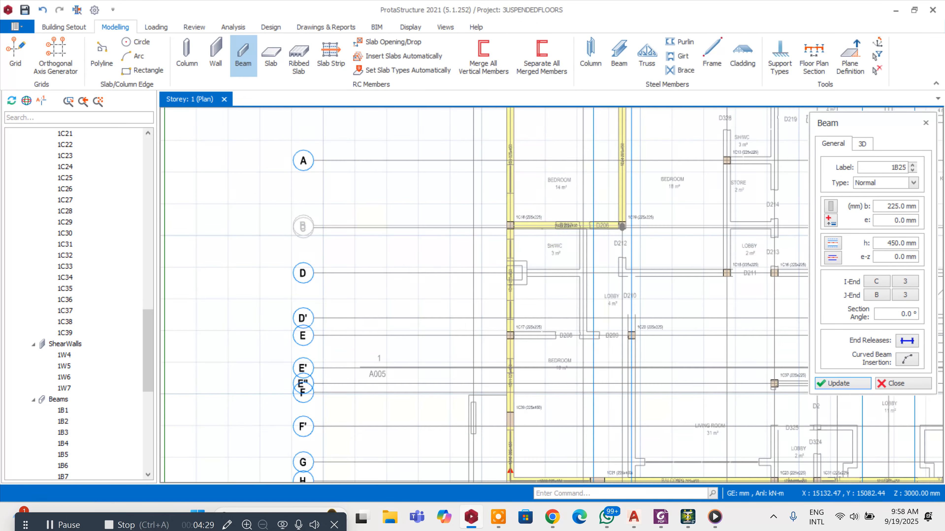
# Step: Insert a 225 x 450 mm beam along axis 3' from column 1C22 on axis E to the intersection with axis H
pyautogui.scroll(4, 616, 277)
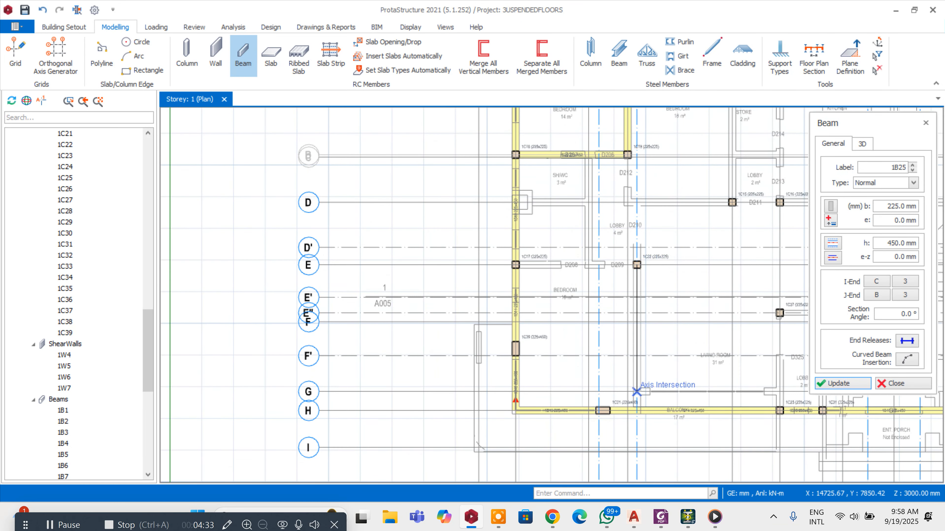
pyautogui.scroll(3, 634, 412)
pyautogui.click(634, 415)
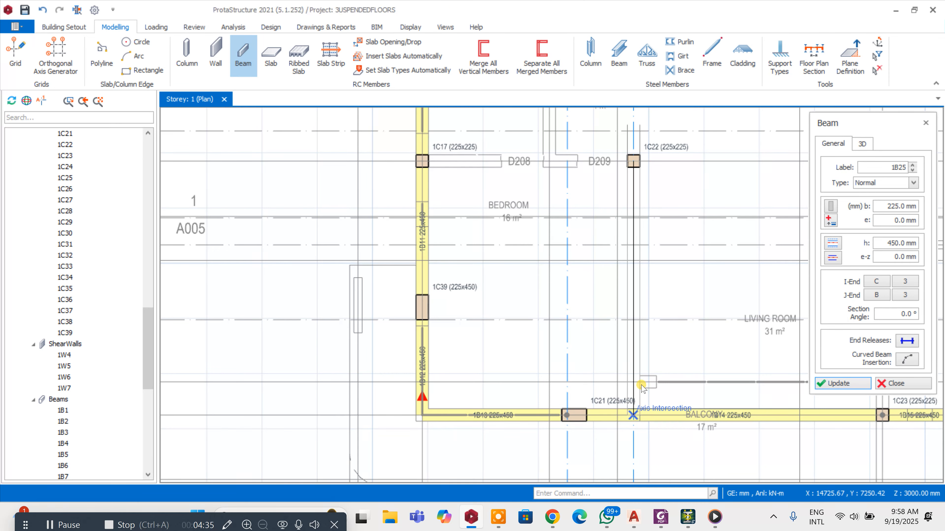
pyautogui.click(641, 385)
pyautogui.scroll(-3, 510, 446)
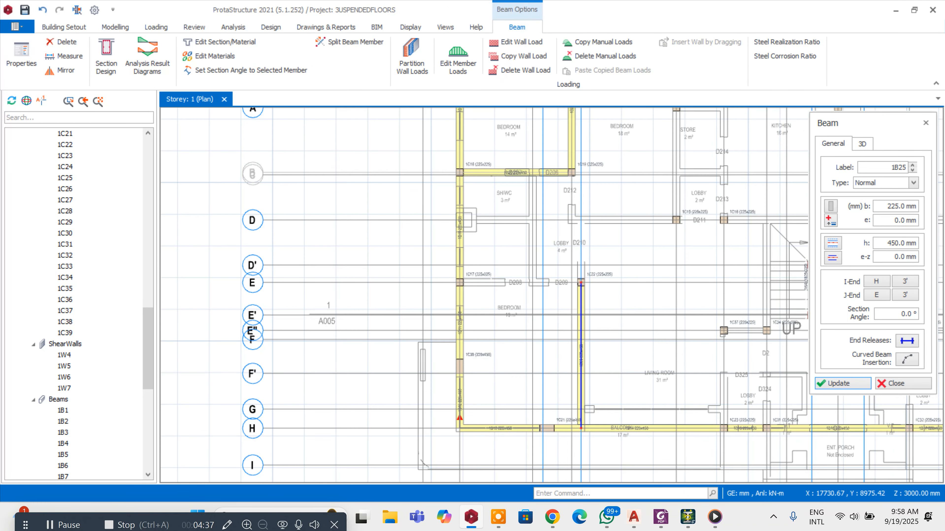
# Step: Insert a beam along axis E from column 1C17 on axis 1 to column 1C22 on axis 3'
pyautogui.scroll(1, 491, 289)
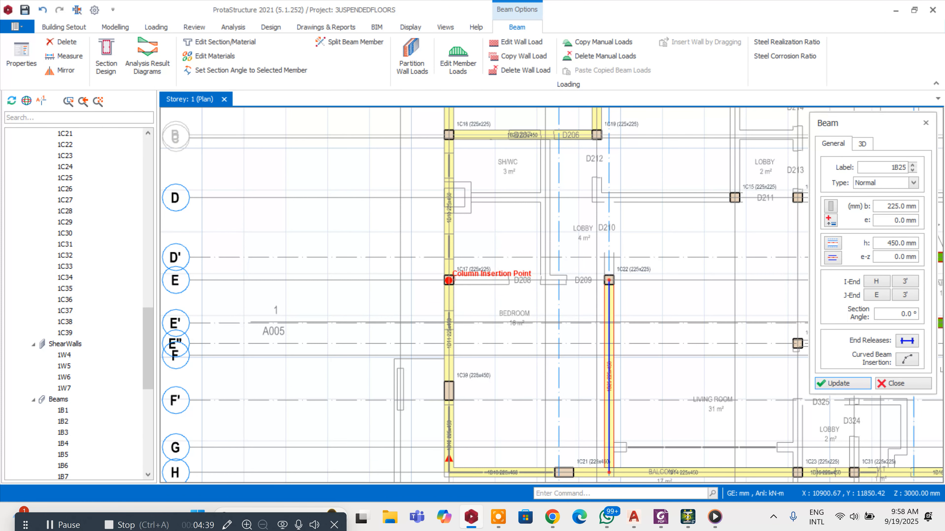
pyautogui.click(609, 279)
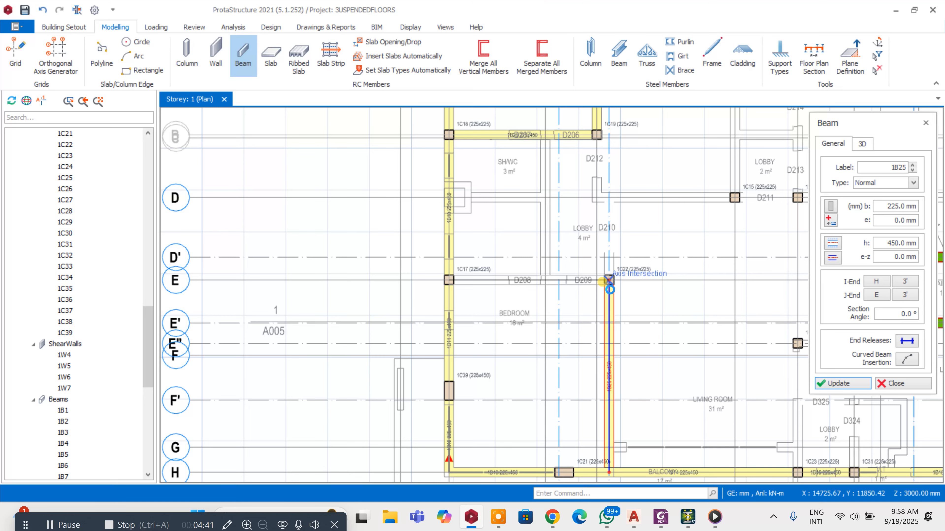
pyautogui.scroll(-1, 610, 281)
pyautogui.scroll(2, 710, 220)
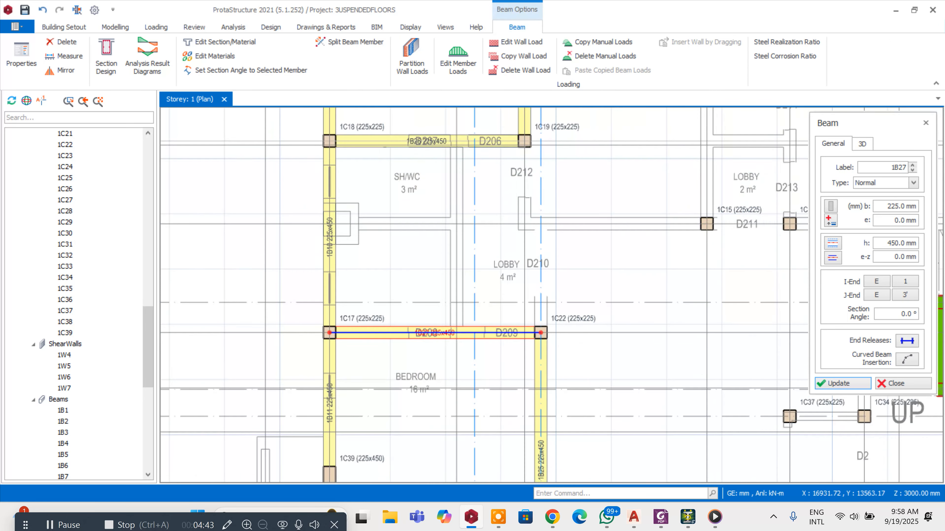
# Step: Insert a beam along axis 3 from column 1C19 on axis C to the intersection with axis E
pyautogui.scroll(-2, 627, 239)
pyautogui.scroll(2, 570, 184)
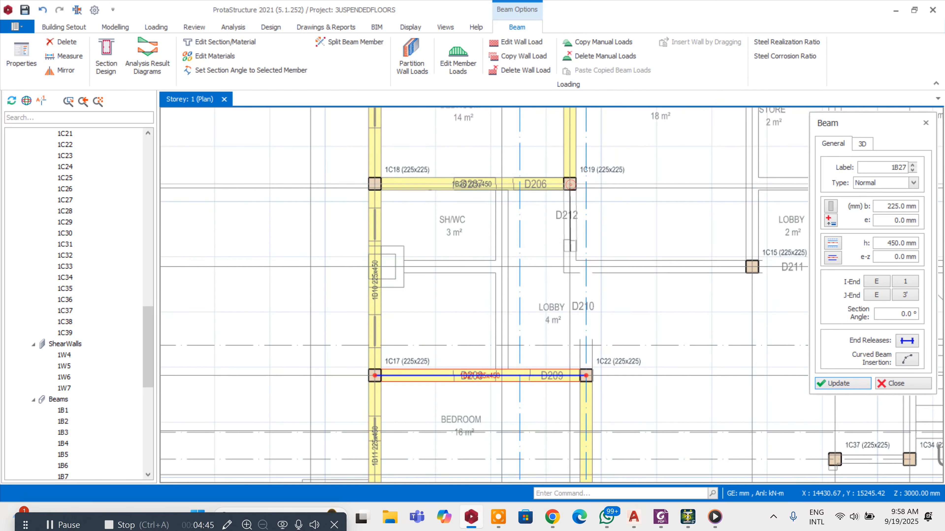
pyautogui.click(569, 184)
pyautogui.click(566, 376)
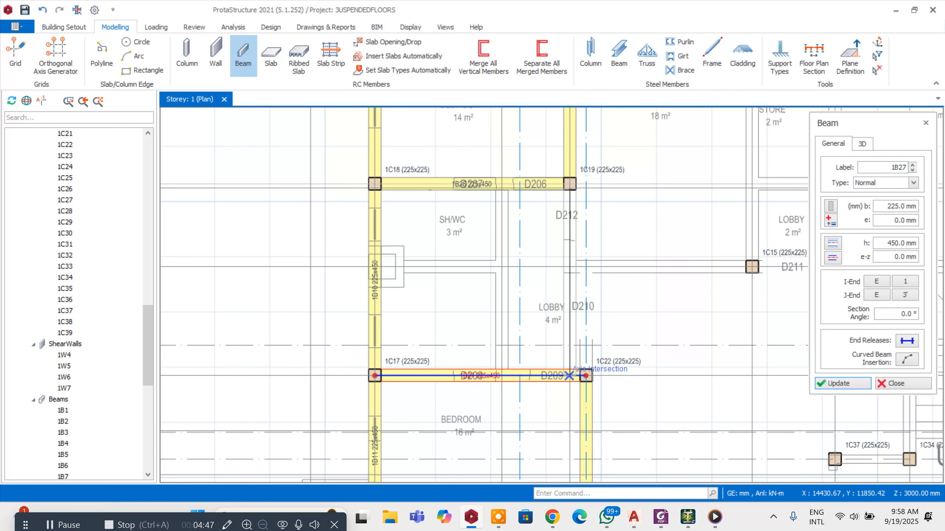
# Step: Insert a beam along axis D from its intersection with axis 3 to column 1C15 on axis 4
pyautogui.click(569, 267)
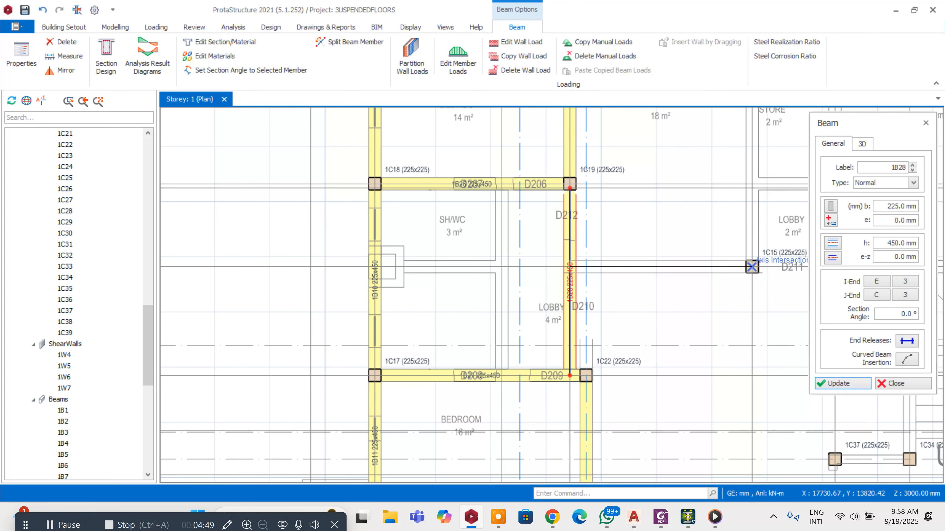
pyautogui.click(673, 275)
pyautogui.scroll(-5, 529, 278)
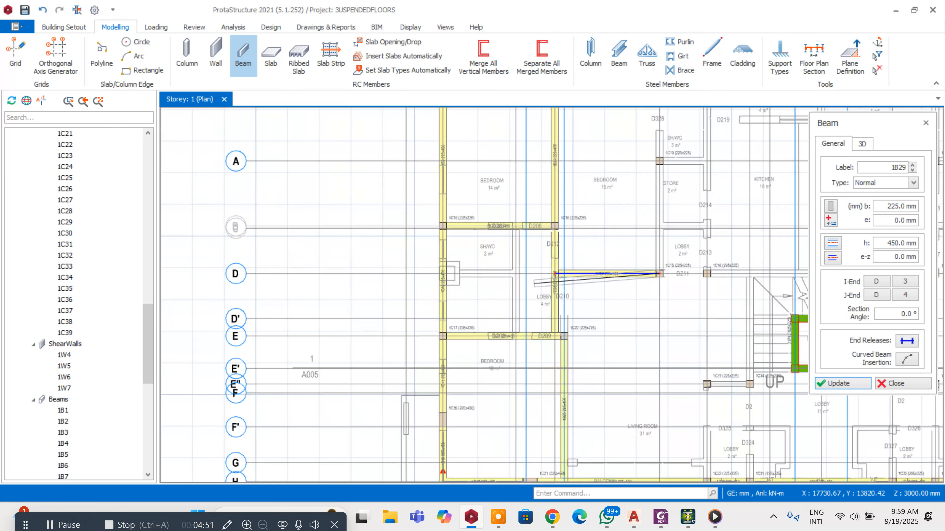
# Step: Continue the beams along axis D from column 1C15 on axis 4 to the column on axis 10
pyautogui.click(589, 276)
pyautogui.scroll(-2, 688, 276)
pyautogui.scroll(2, 737, 276)
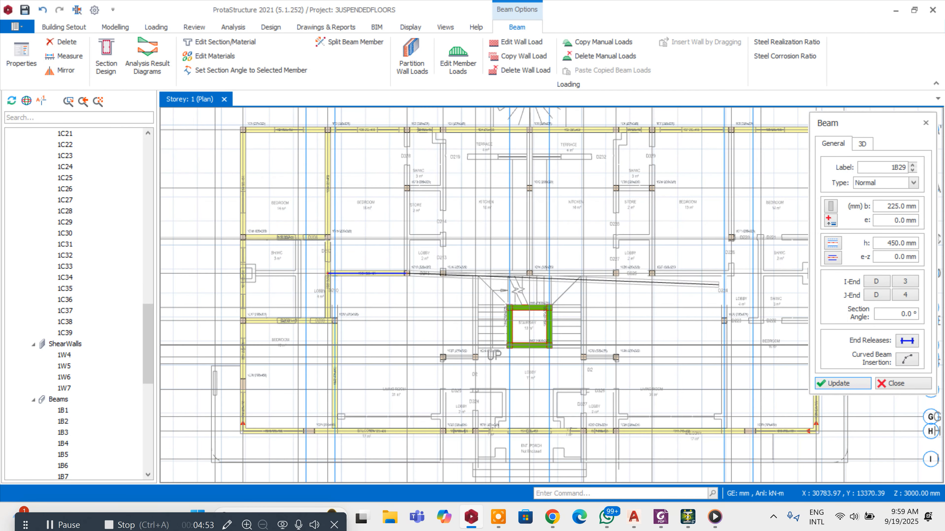
pyautogui.scroll(2, 725, 277)
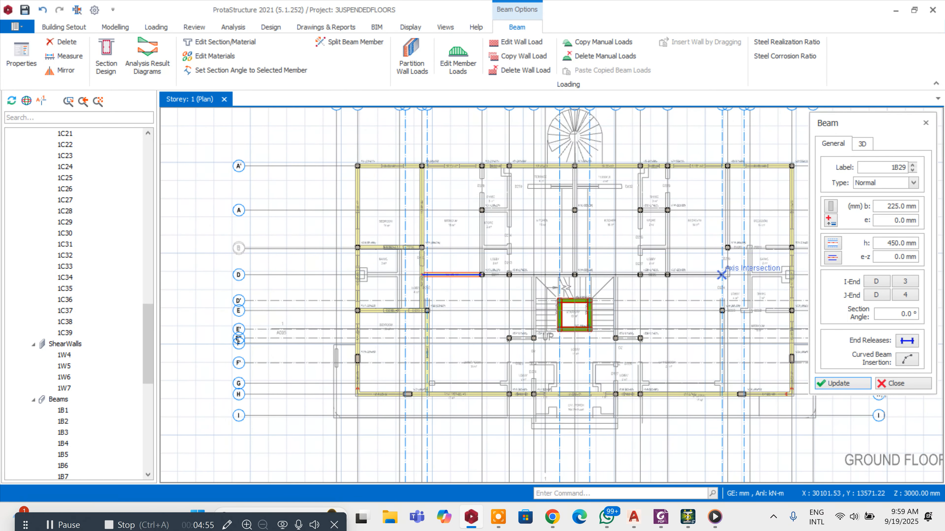
pyautogui.scroll(1, 693, 276)
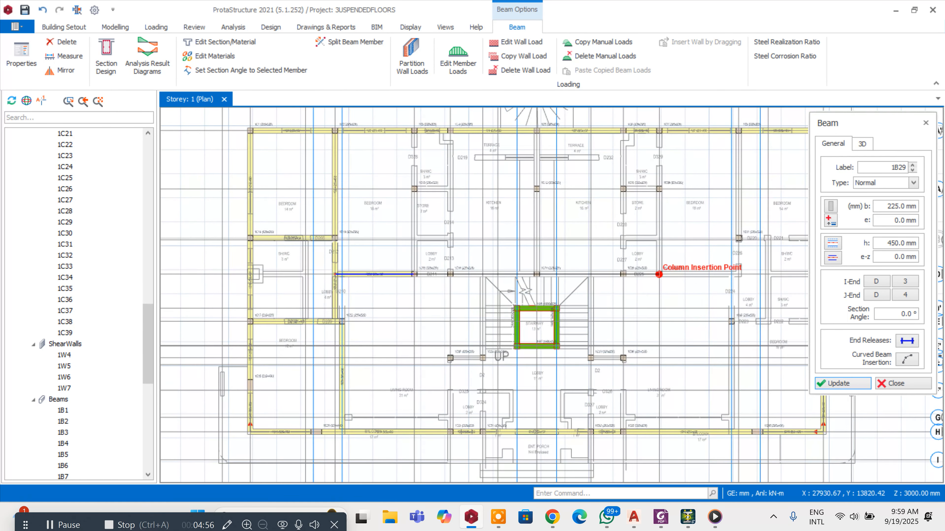
pyautogui.click(657, 274)
pyautogui.click(657, 274)
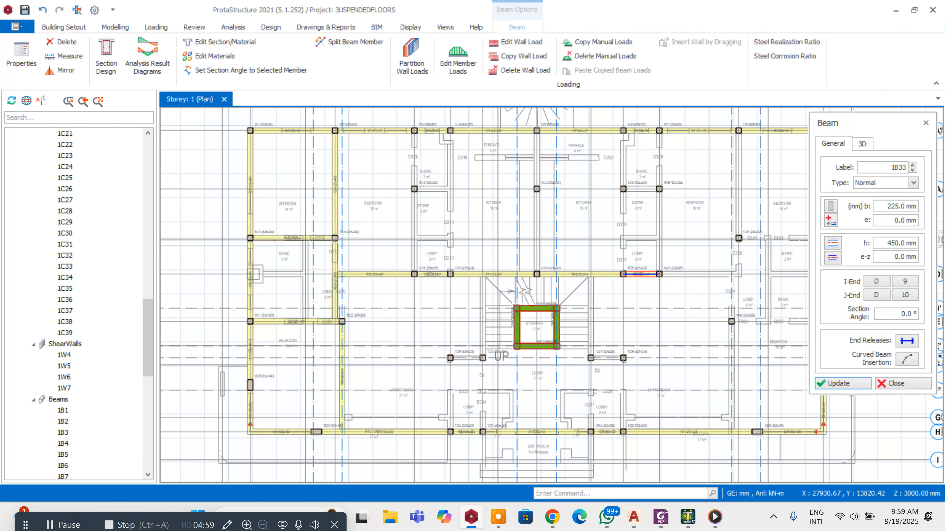
pyautogui.scroll(2, 411, 250)
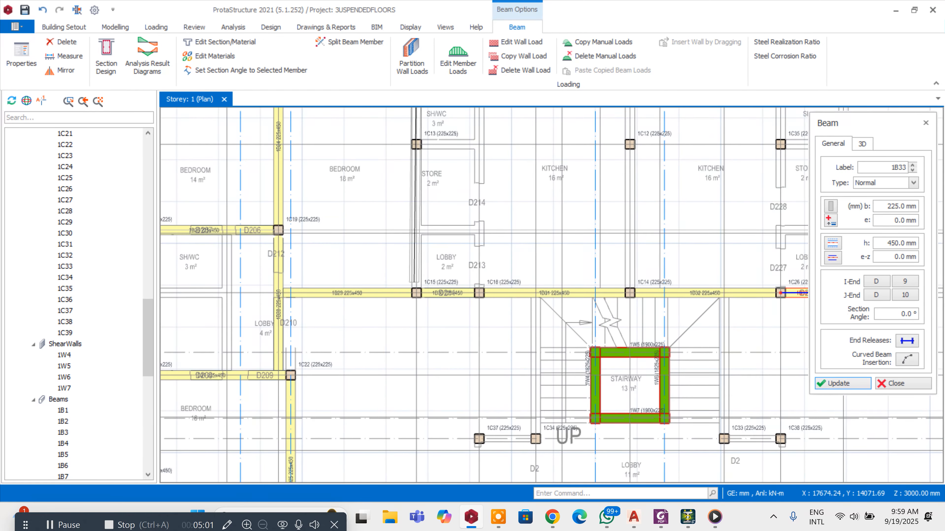
# Step: Finish the beam along axis 4 at column 1C15 and insert a beam along axis 5 from axis A' to column 1C16 on axis D
pyautogui.click(414, 290)
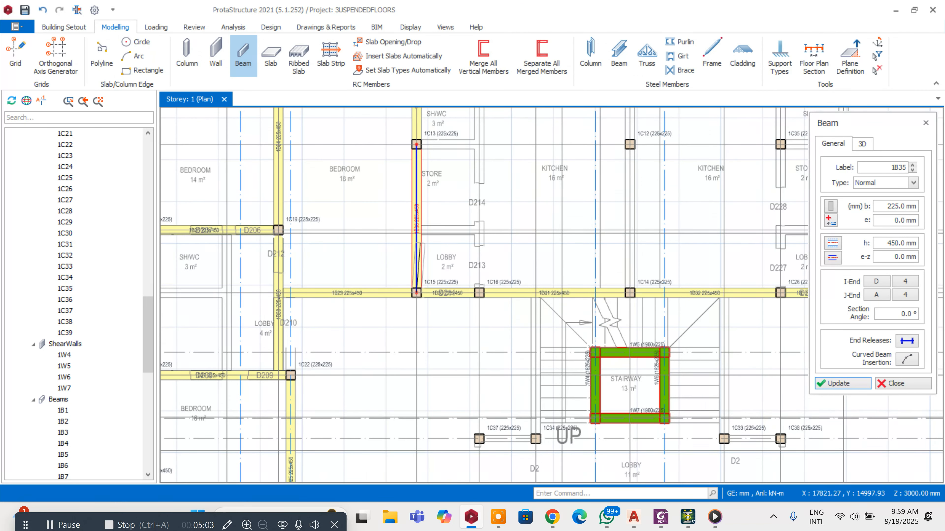
pyautogui.scroll(-4, 411, 239)
pyautogui.scroll(3, 437, 177)
pyautogui.scroll(2, 437, 177)
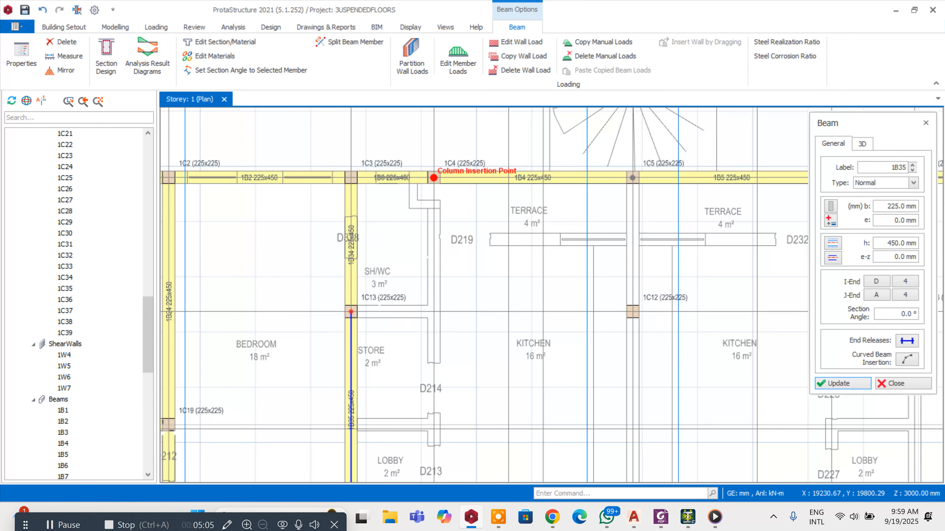
pyautogui.scroll(-3, 437, 177)
pyautogui.scroll(3, 434, 299)
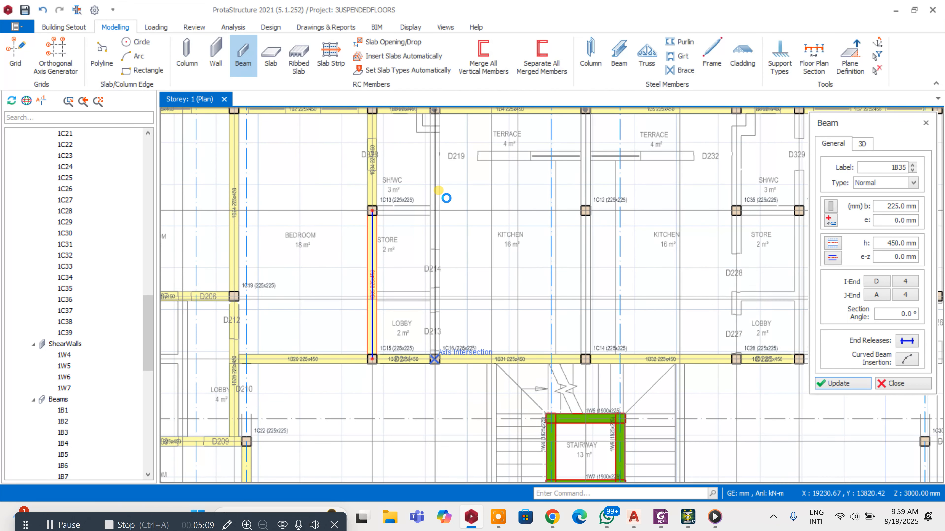
# Step: Insert a beam along axis 5 from column 1C16 on axis D to column 1C23 on axis H
pyautogui.scroll(-3, 447, 184)
pyautogui.scroll(1, 458, 247)
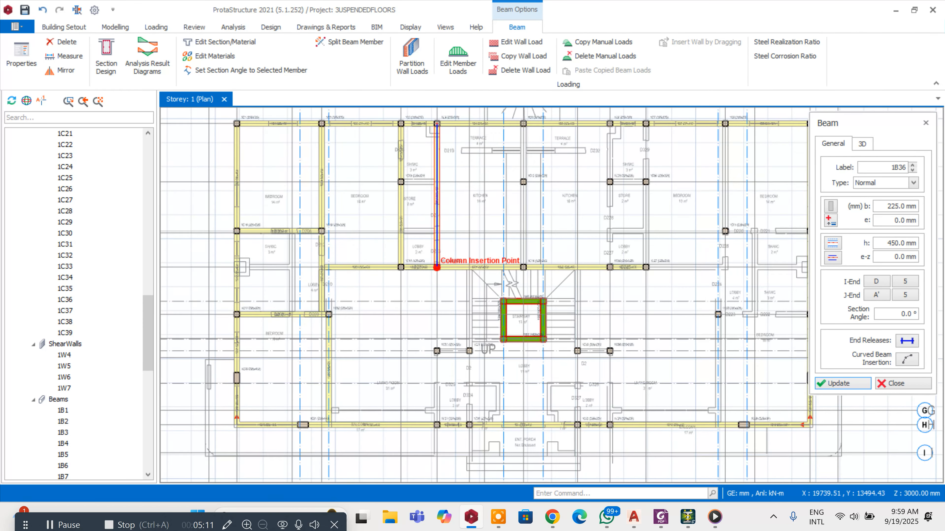
pyautogui.scroll(-1, 436, 267)
pyautogui.scroll(1, 436, 342)
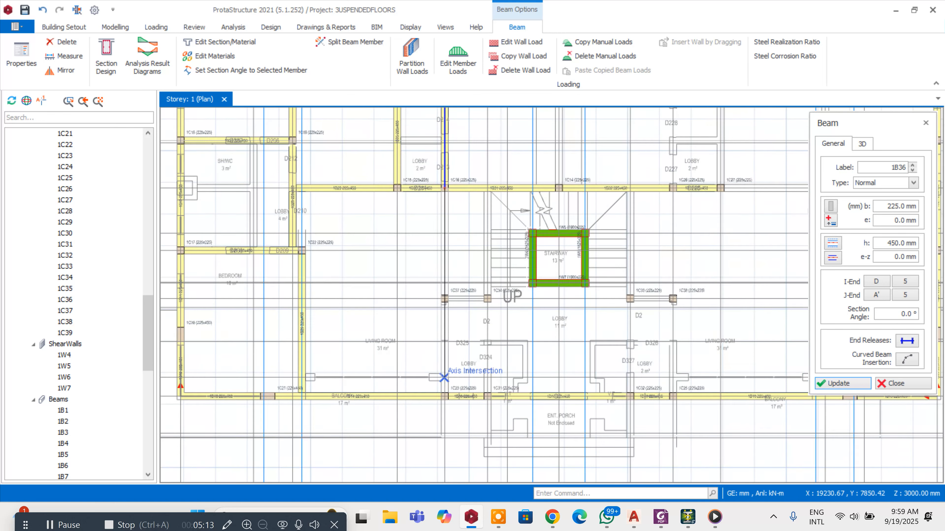
pyautogui.click(444, 395)
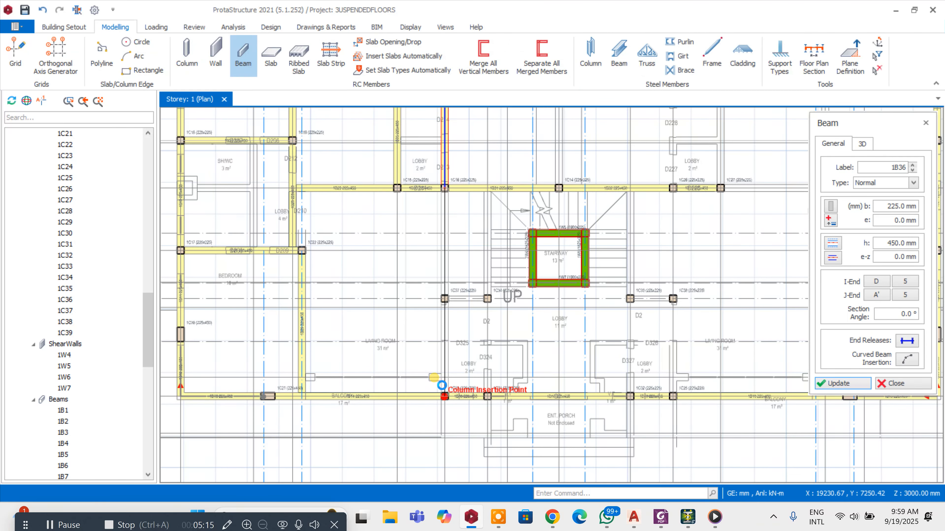
pyautogui.click(444, 298)
# Step: Insert a beam along axis E'' from its intersection with axis 3' to column 1C37 on axis 5
pyautogui.scroll(2, 358, 320)
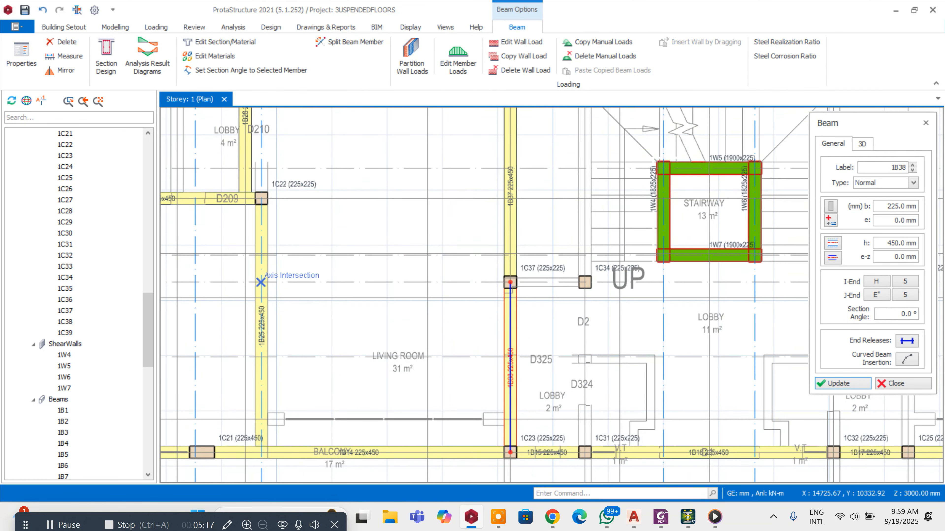
pyautogui.click(261, 282)
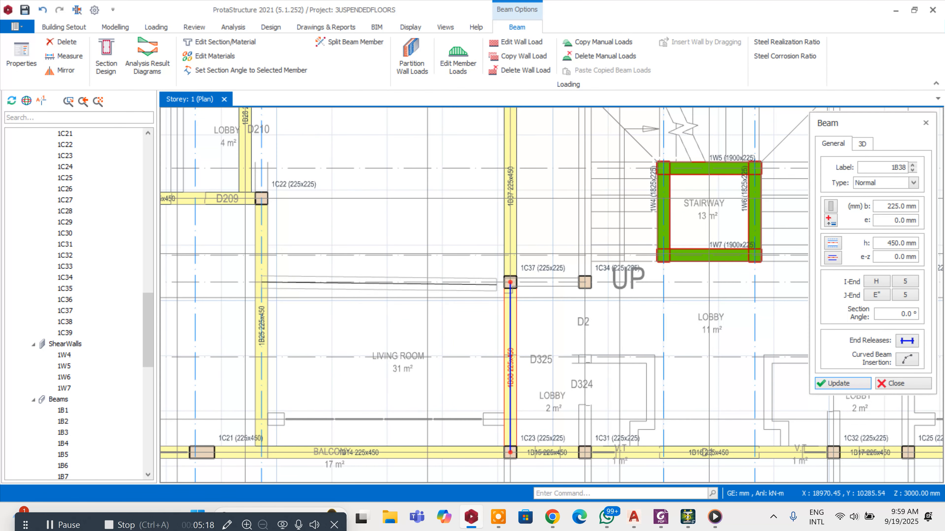
pyautogui.click(508, 281)
pyautogui.click(509, 282)
# Step: Insert beams along axes 6 and 8, each from its intersection with axis D to the column on axis H
pyautogui.scroll(-3, 520, 278)
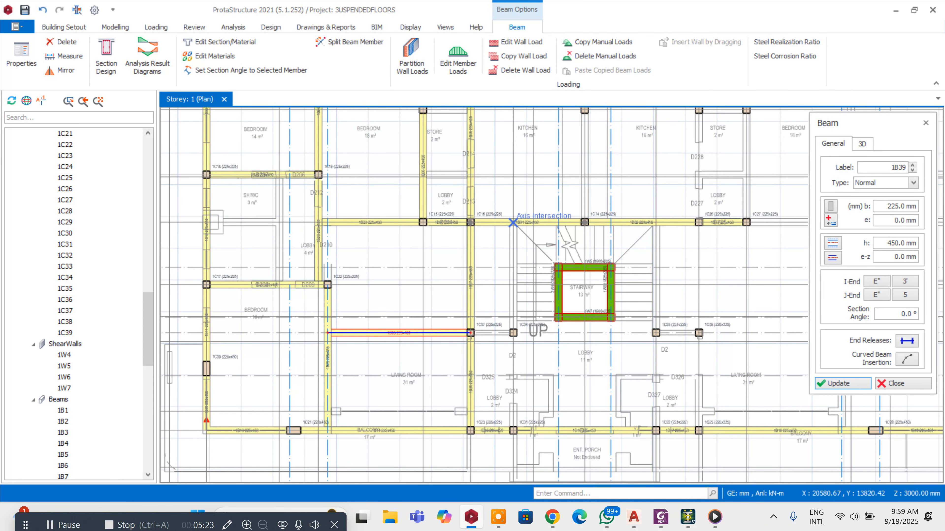
pyautogui.click(513, 222)
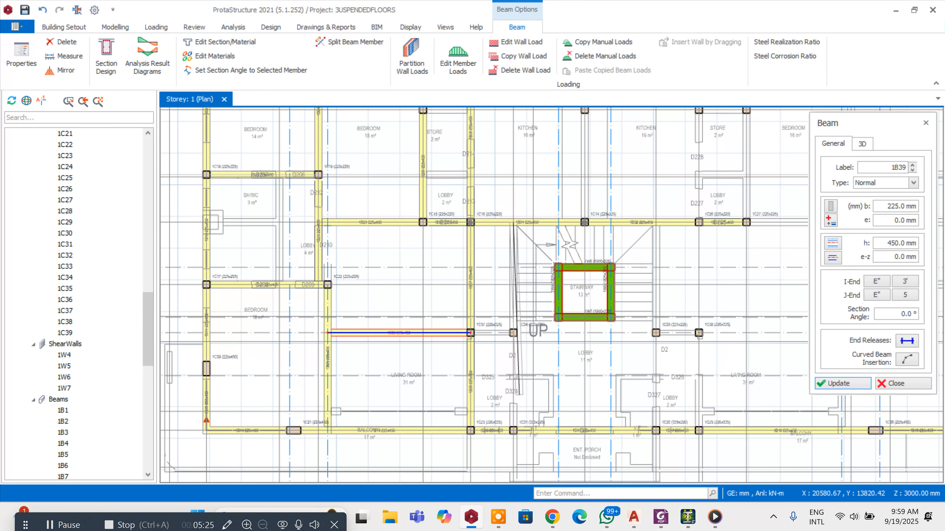
pyautogui.click(512, 431)
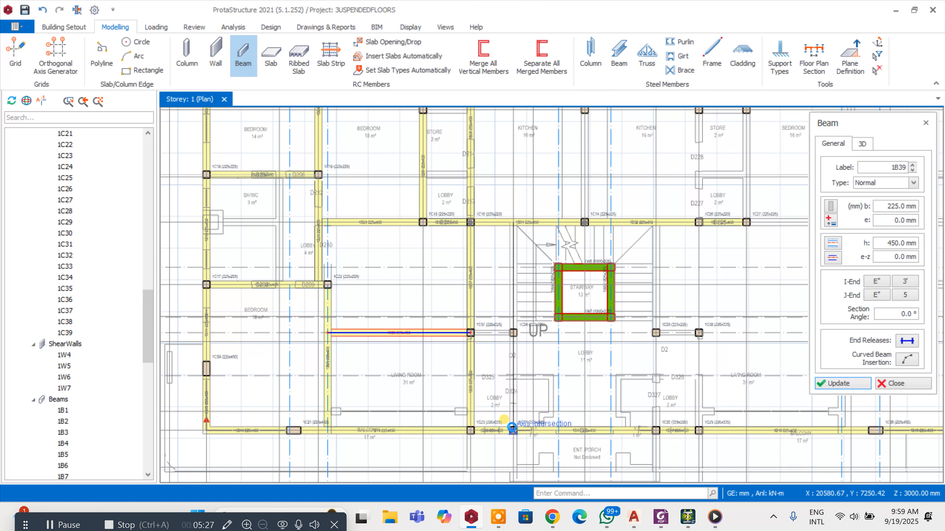
pyautogui.click(513, 430)
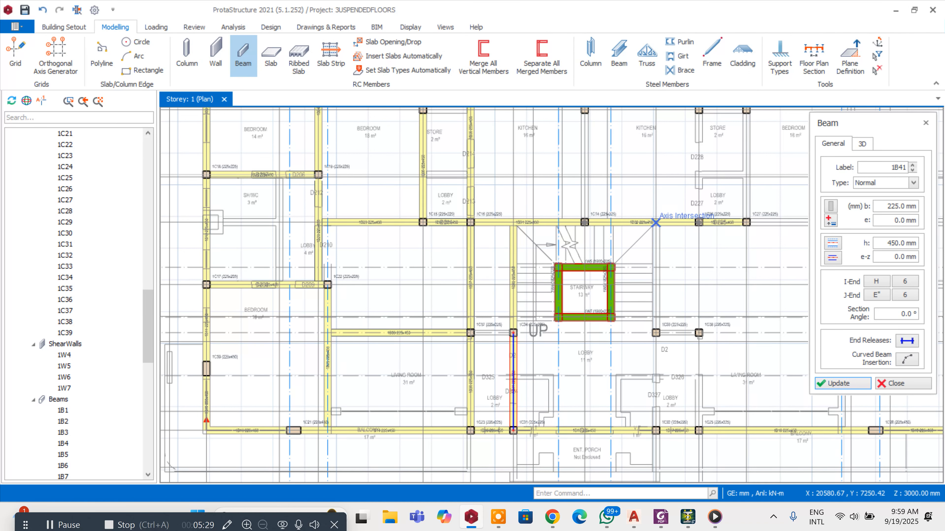
pyautogui.click(655, 222)
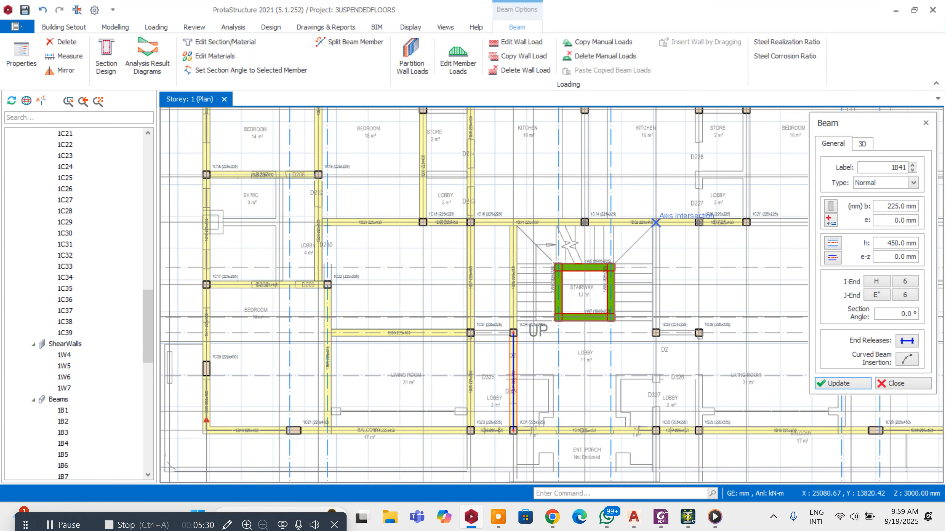
pyautogui.click(649, 418)
# Step: Insert beams along axis 7 from axis A' to column 1C14 on axis D and along axis A from axis 5 to column 1C35 on axis 9
pyautogui.scroll(-3, 513, 331)
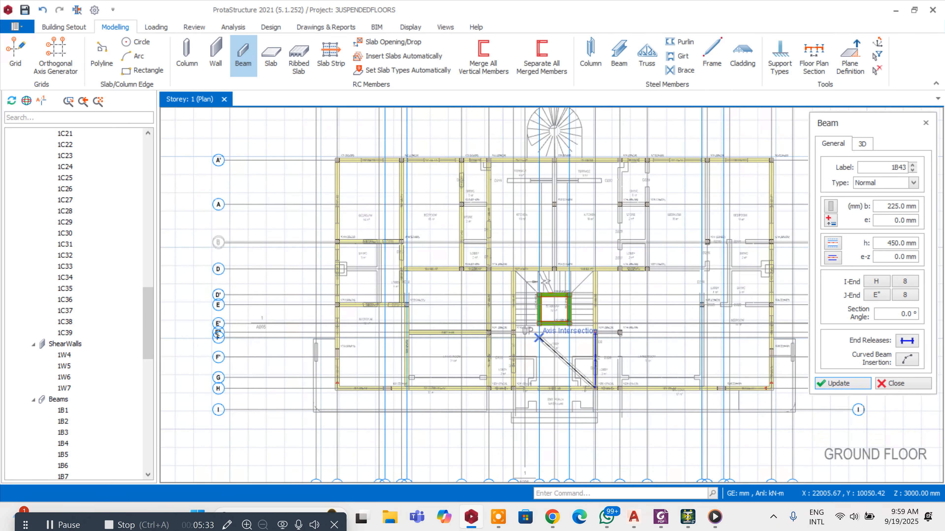
pyautogui.scroll(3, 559, 150)
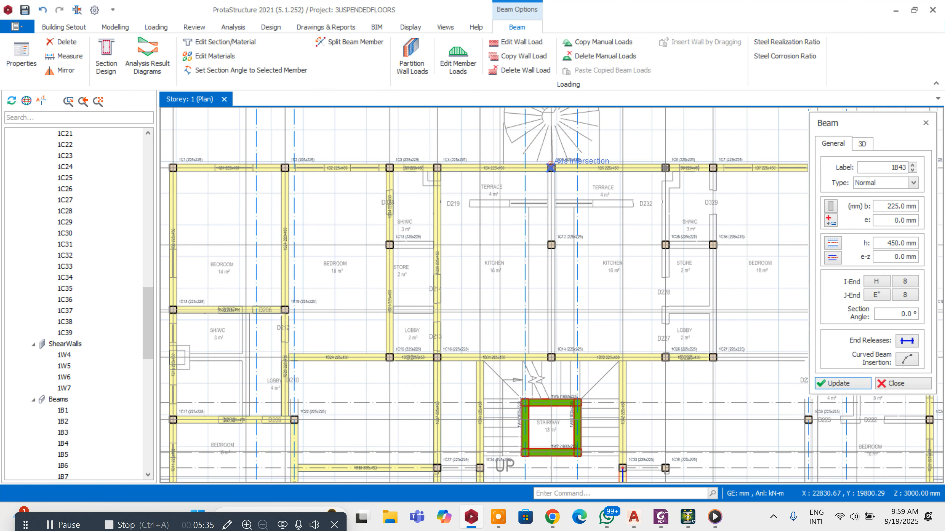
pyautogui.click(551, 352)
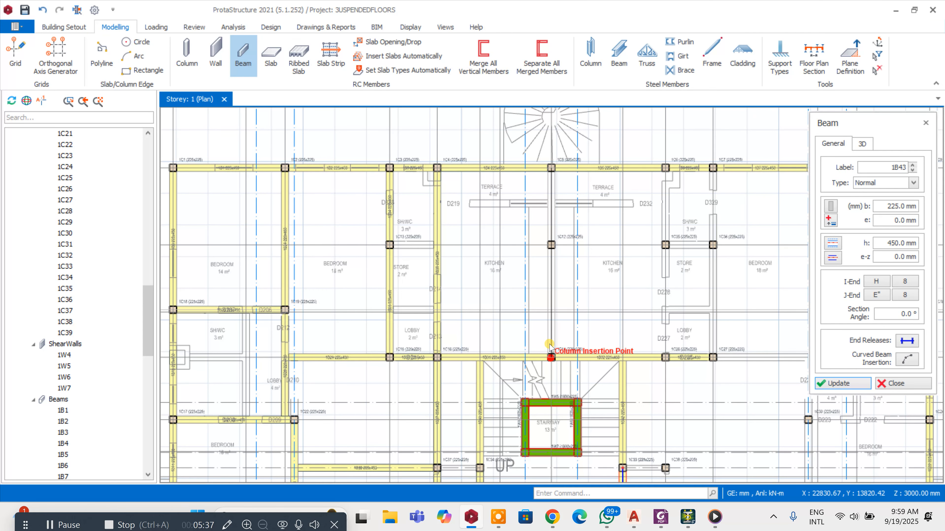
pyautogui.click(550, 344)
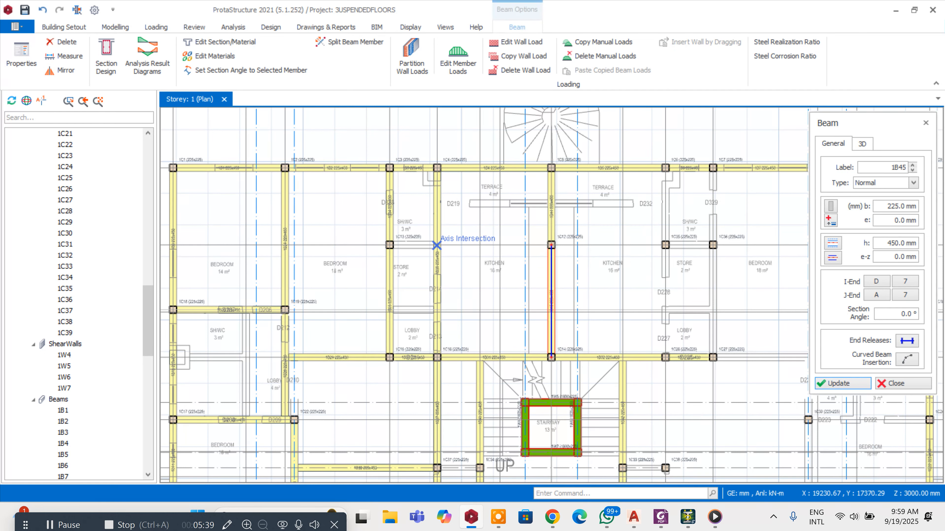
pyautogui.click(437, 245)
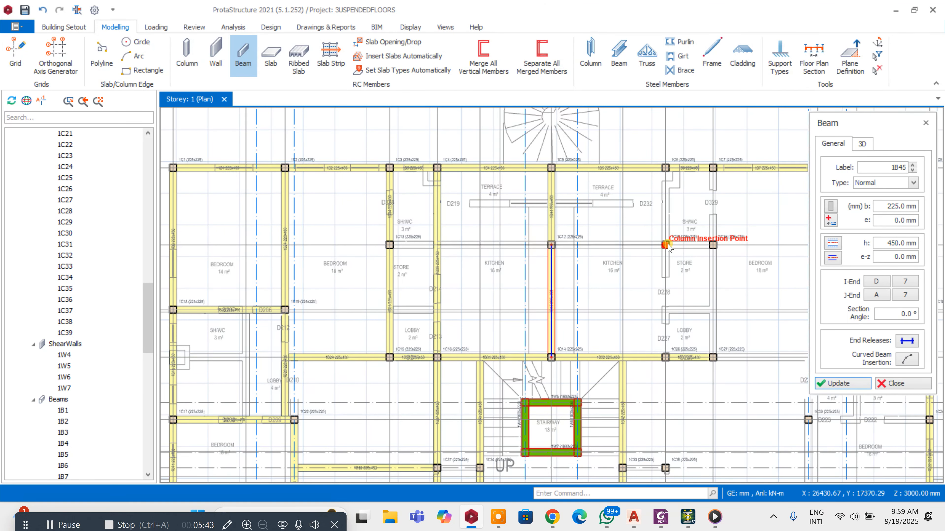
pyautogui.click(666, 245)
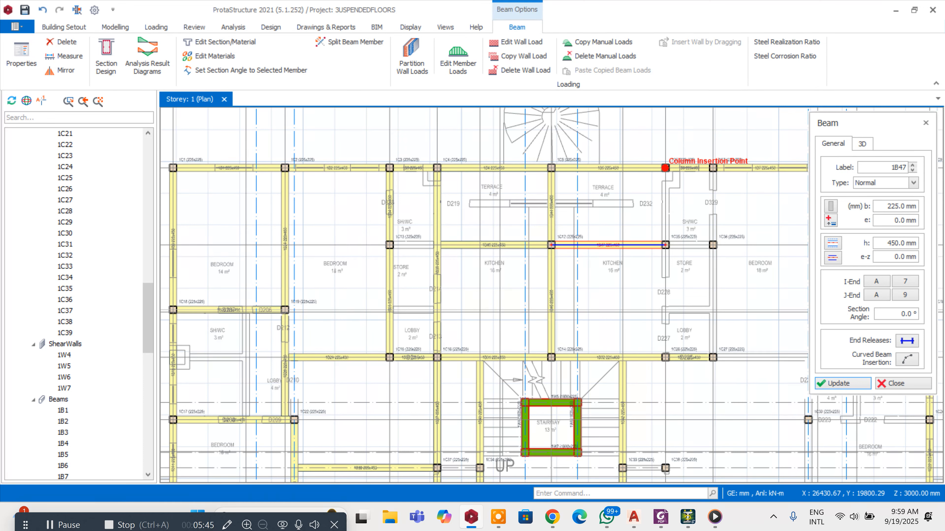
# Step: Insert beams along axis 9 from the column on axis A' to column 1C26 on axis D and on to column 1C25 on axis H
pyautogui.click(665, 168)
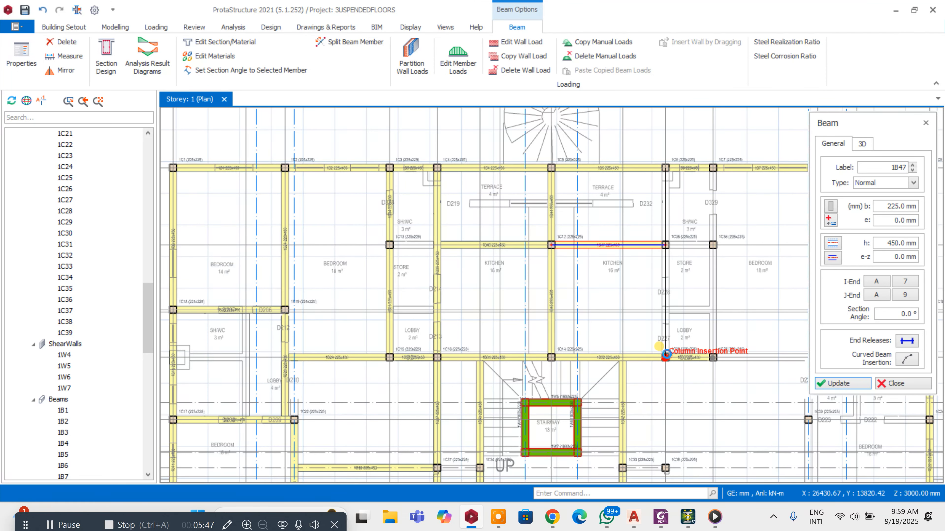
pyautogui.click(665, 245)
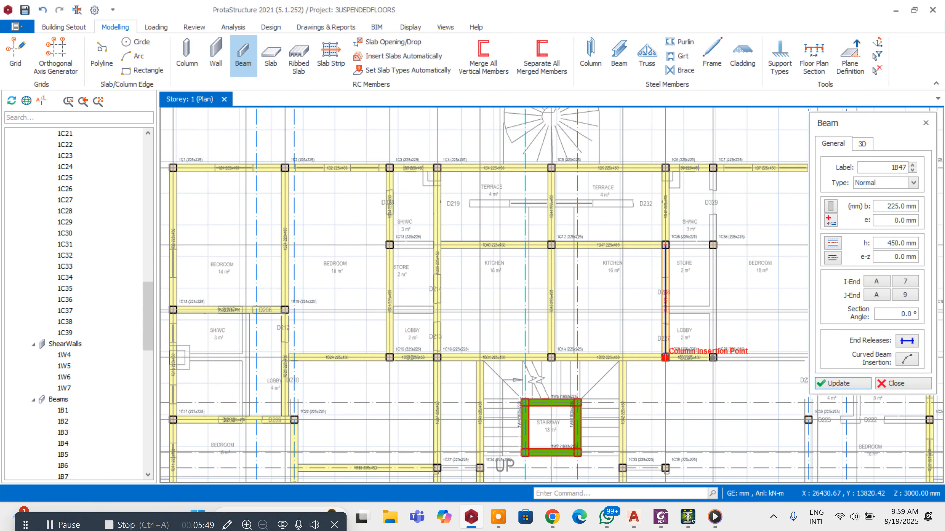
pyautogui.scroll(-3, 635, 243)
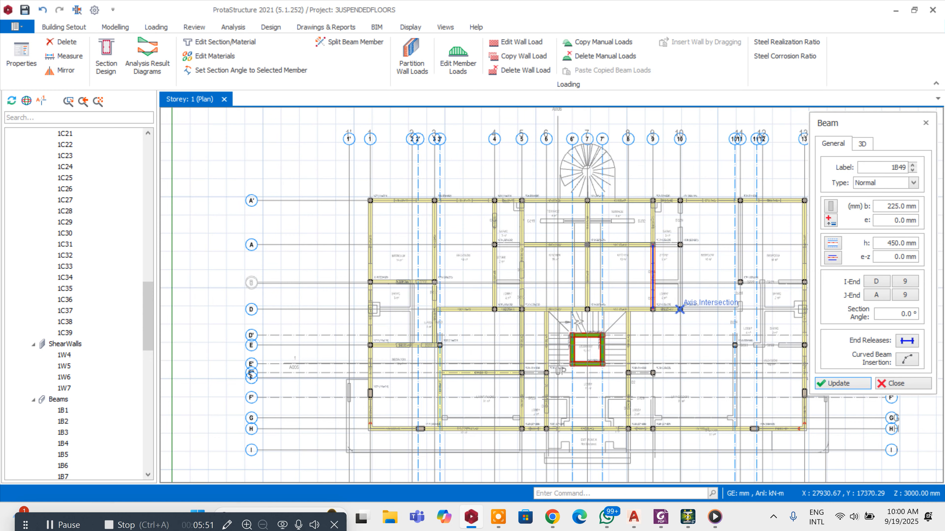
pyautogui.scroll(2, 665, 330)
pyautogui.click(646, 293)
pyautogui.scroll(-3, 643, 265)
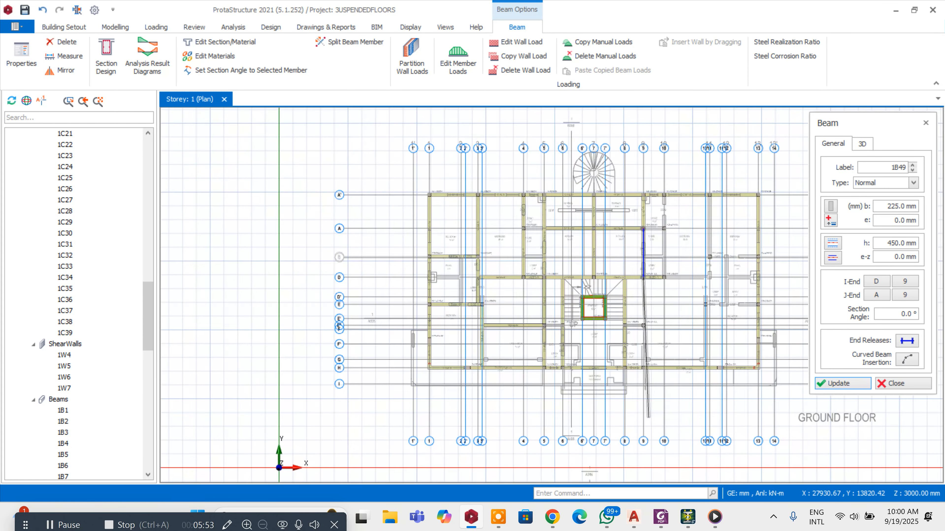
pyautogui.scroll(-1, 653, 363)
pyautogui.scroll(4, 653, 363)
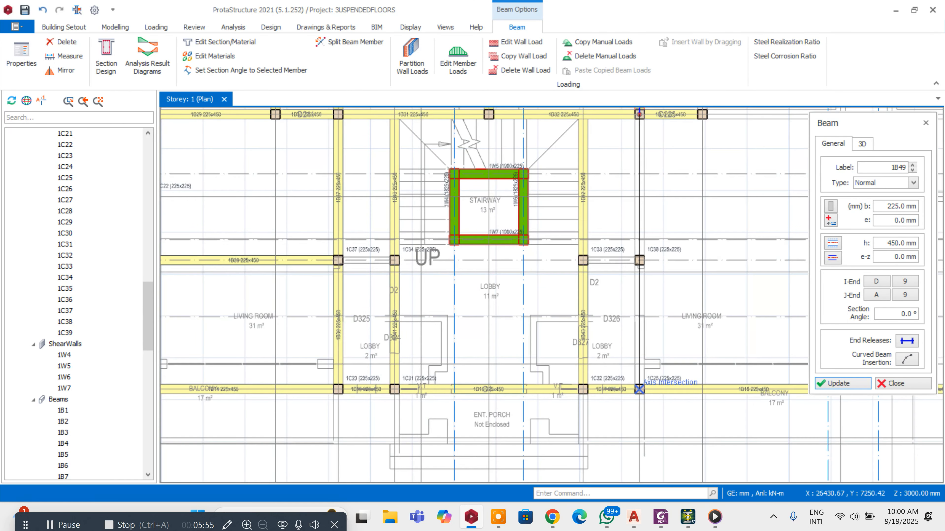
pyautogui.click(644, 382)
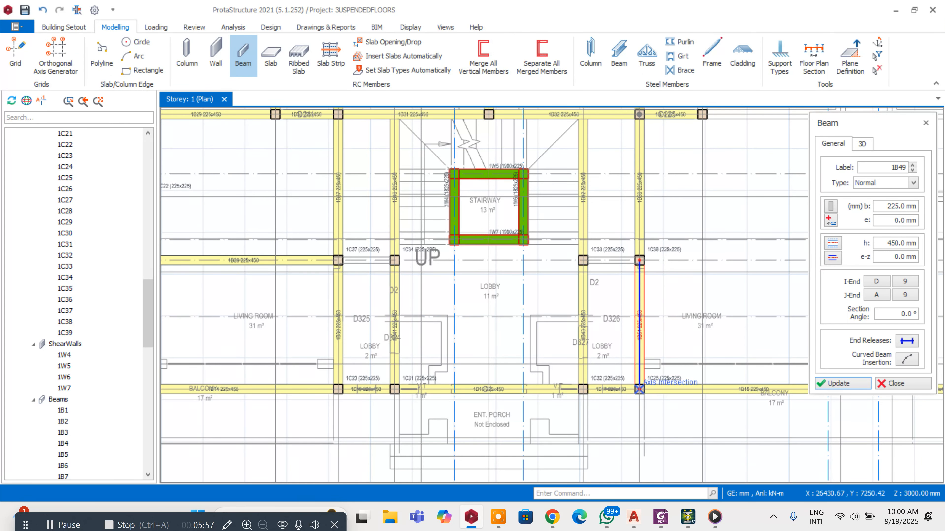
# Step: Insert a beam along axis 10 from the column on axis A' to column 1C27 on axis D
pyautogui.scroll(-4, 536, 373)
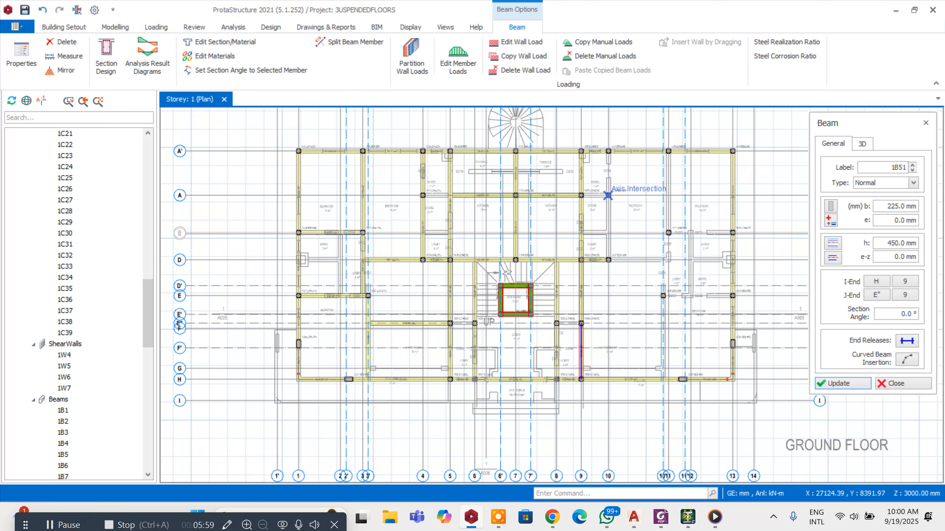
pyautogui.scroll(3, 608, 195)
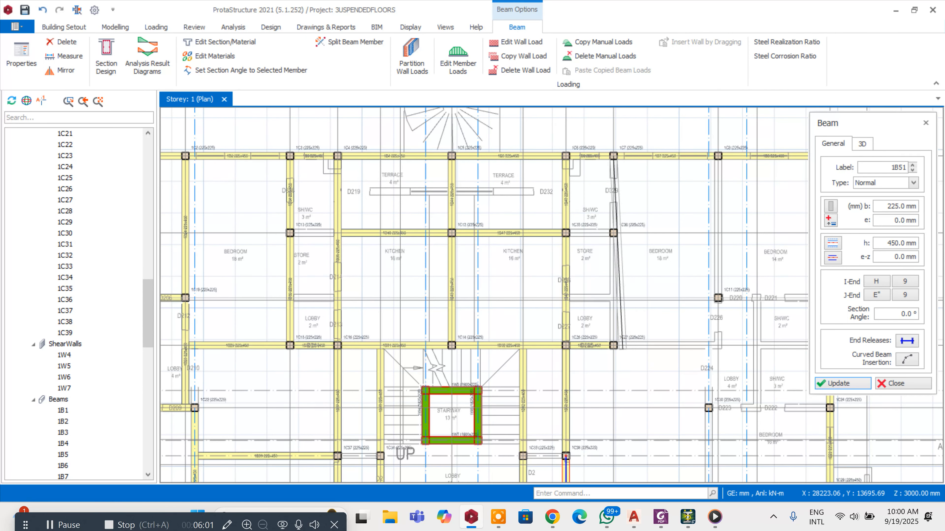
pyautogui.click(614, 347)
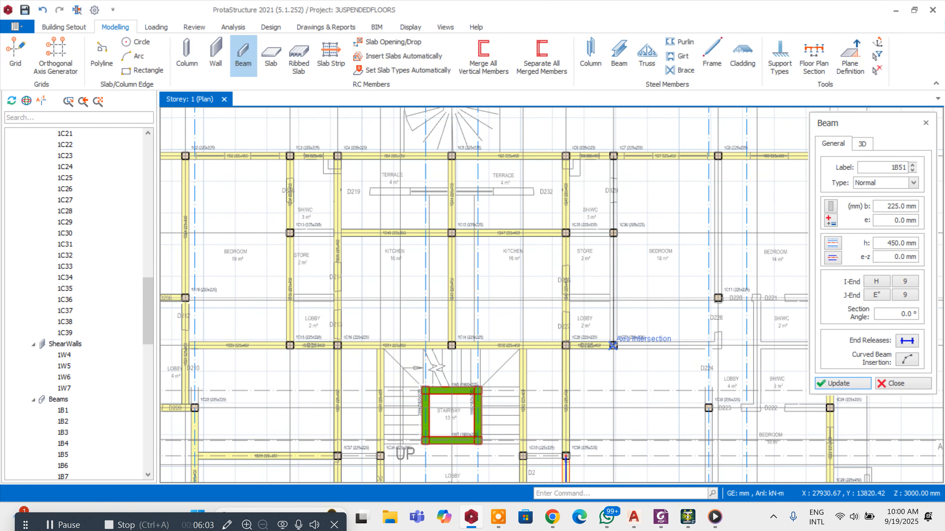
# Step: Insert a beam along axis E from column 1C30 on axis 10' to column 1C24 on axis 13
pyautogui.scroll(-3, 612, 342)
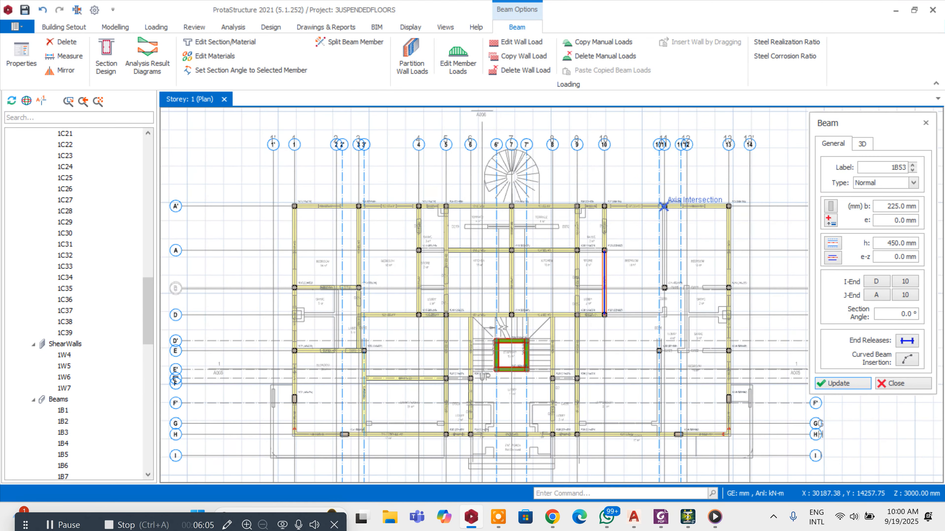
pyautogui.scroll(3, 705, 299)
pyautogui.scroll(-3, 588, 281)
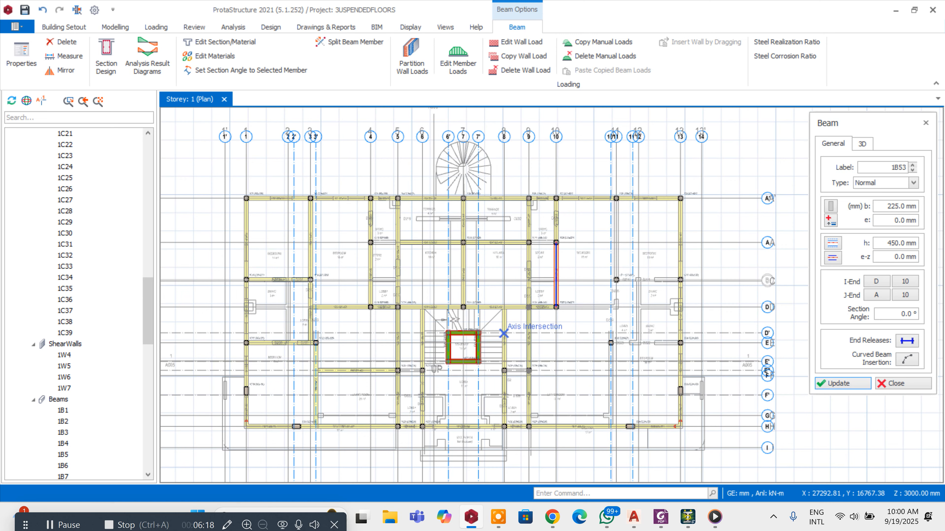
pyautogui.scroll(2, 612, 343)
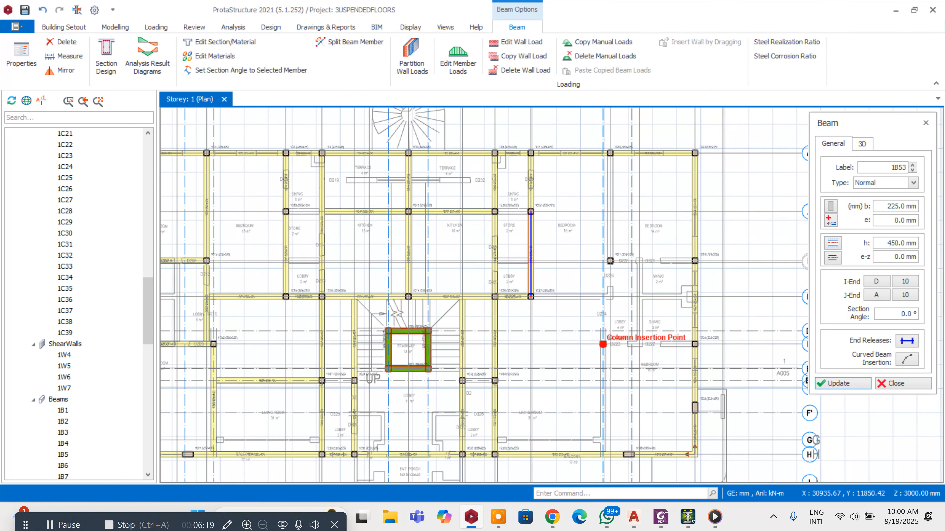
pyautogui.scroll(2, 612, 342)
pyautogui.click(612, 342)
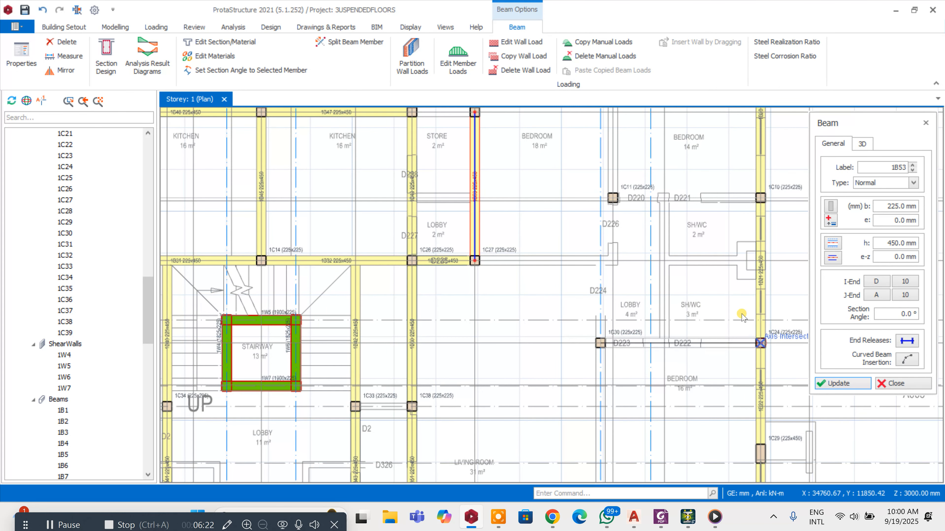
# Step: Insert a beam along axis 10' from column 1C30 on axis E to the intersection with axis H
pyautogui.scroll(-3, 741, 308)
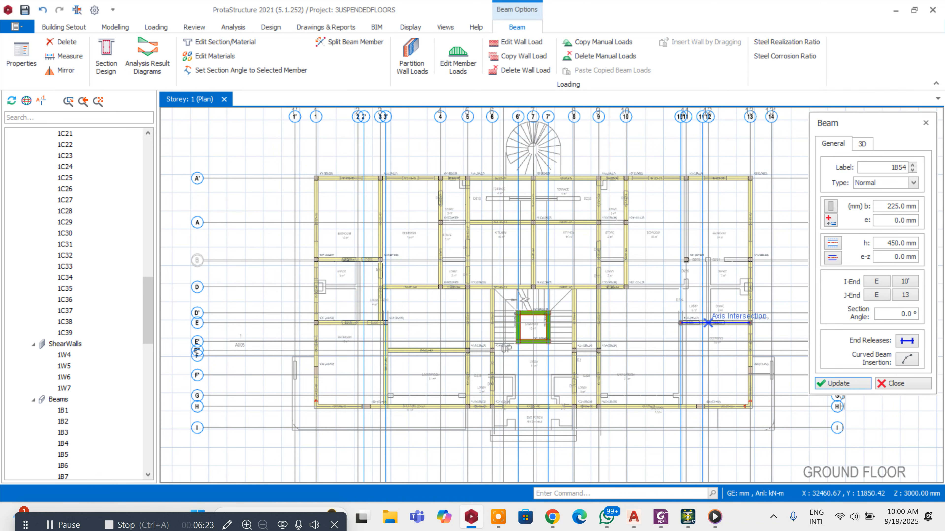
pyautogui.scroll(1, 684, 322)
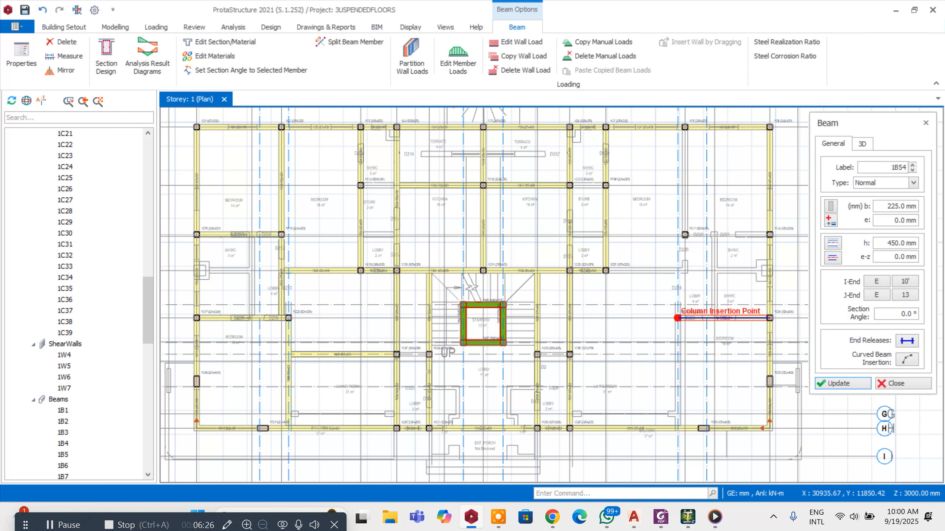
pyautogui.click(684, 428)
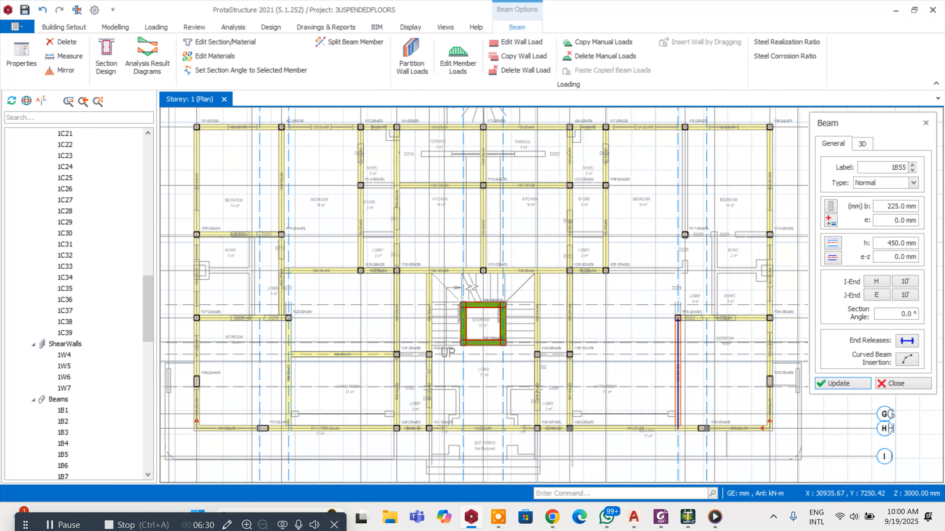
# Step: Insert a beam along axis E" from column 1C38 on axis 9 to the intersection with axis 10'
pyautogui.scroll(1, 578, 362)
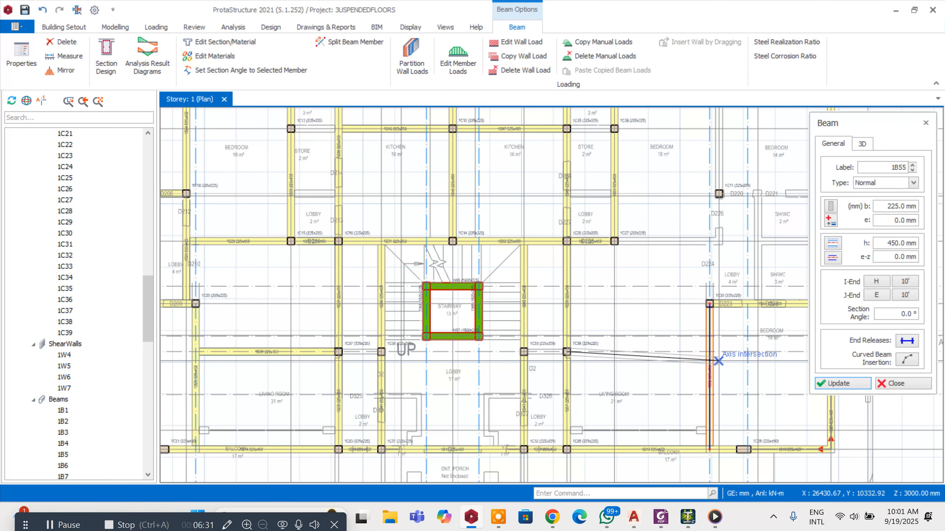
pyautogui.scroll(2, 712, 355)
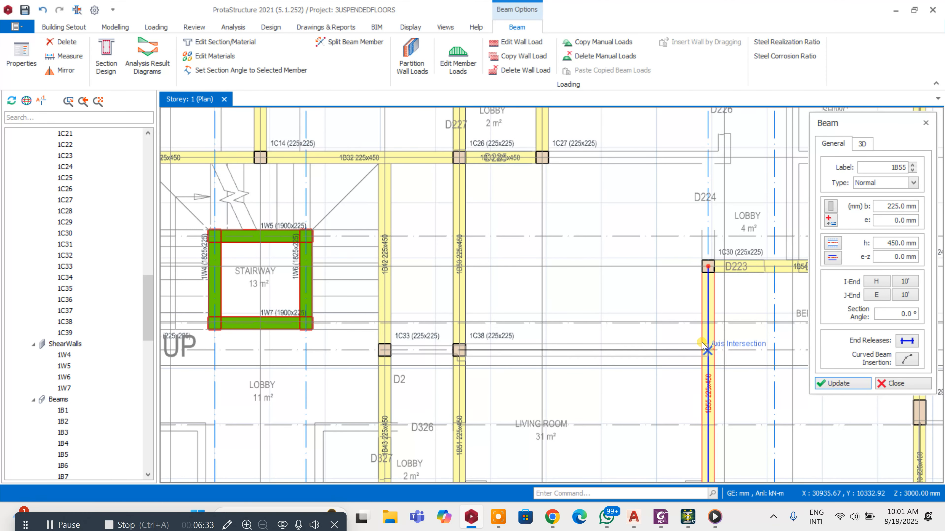
pyautogui.click(702, 343)
pyautogui.click(690, 318)
pyautogui.scroll(-6, 688, 292)
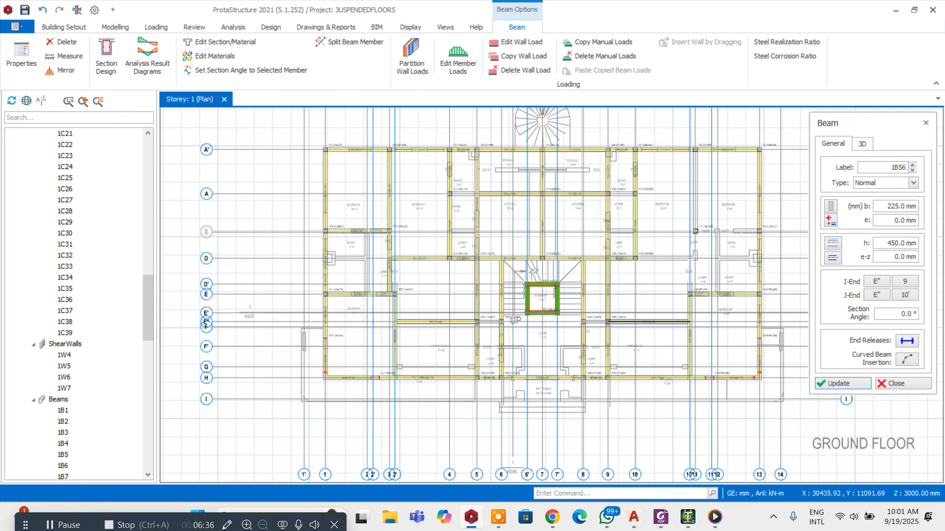
# Step: Insert beams along axis 11 from axis A' to column 1C11 and between column 1C11 and axis E
pyautogui.scroll(3, 688, 291)
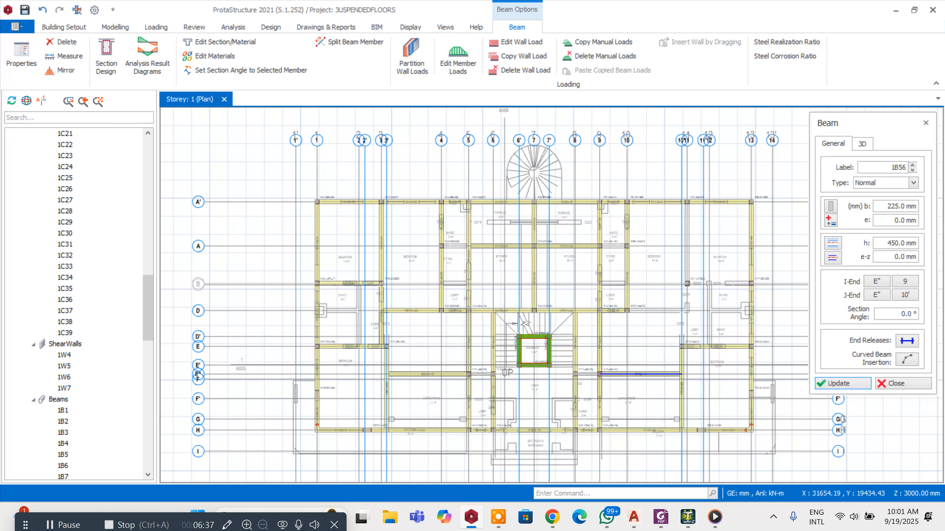
pyautogui.scroll(2, 695, 207)
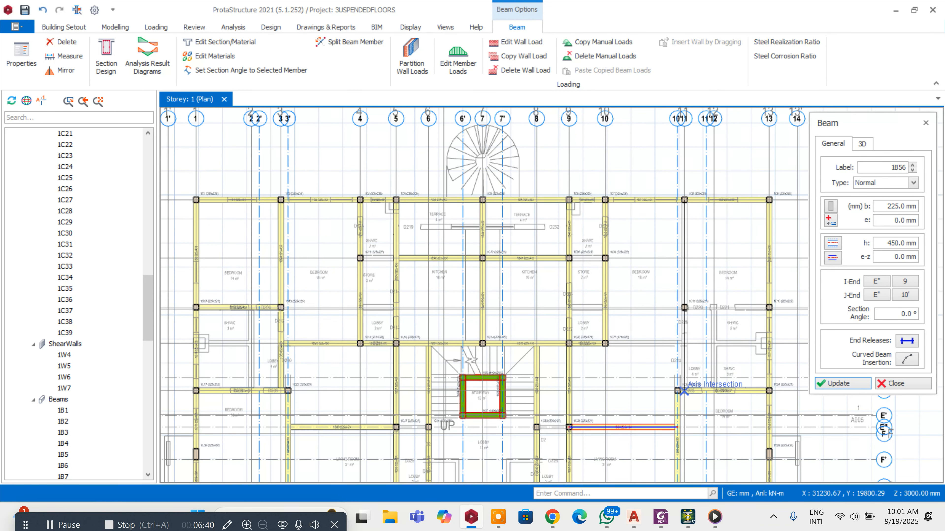
pyautogui.click(689, 388)
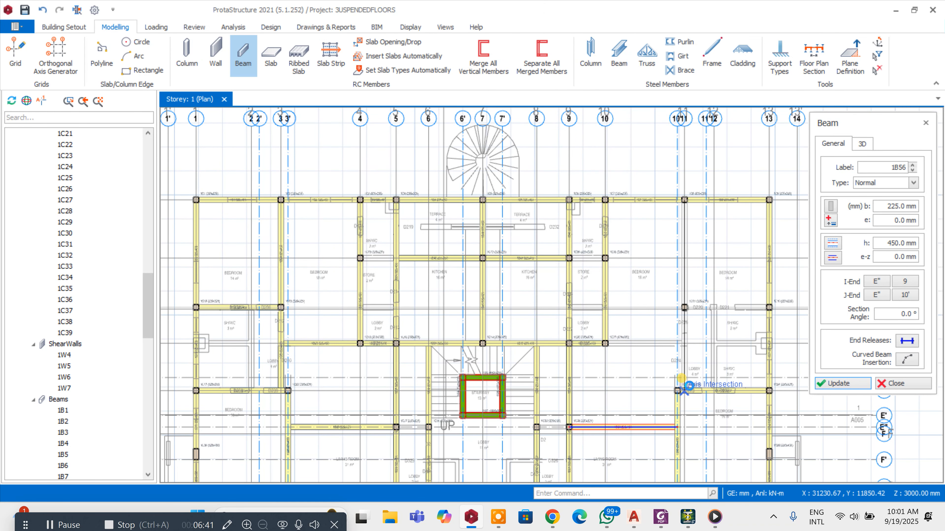
pyautogui.scroll(2, 596, 344)
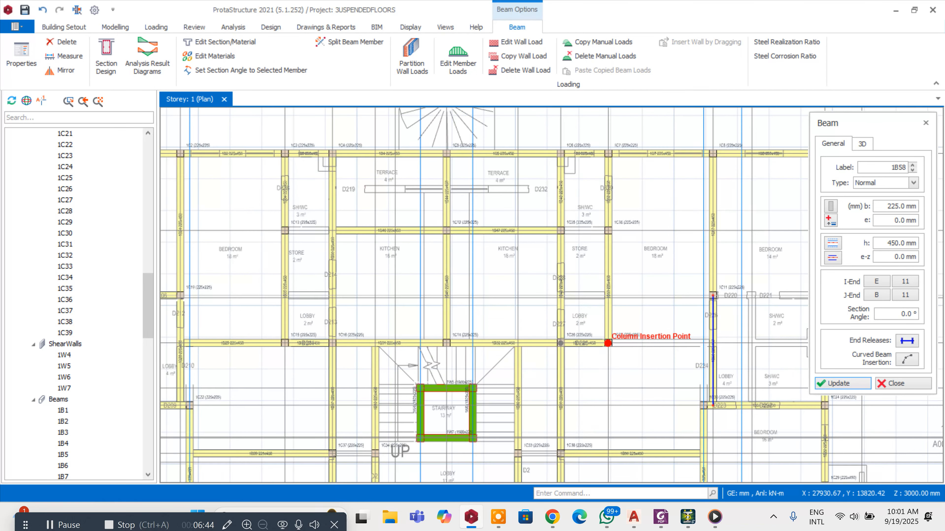
# Step: Insert a beam along axis D from column 1C27 to axis 11 and another along axis C from axis 11 to axis 13
pyautogui.click(608, 342)
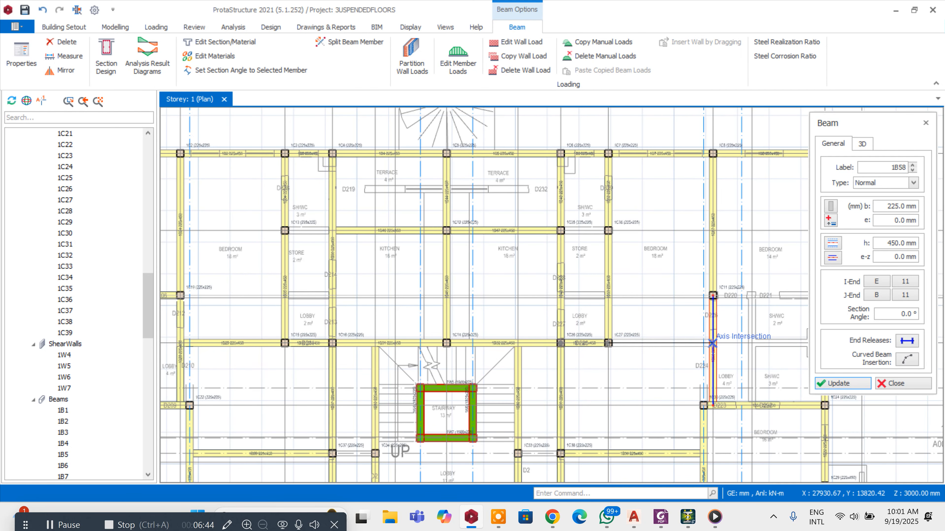
pyautogui.click(708, 343)
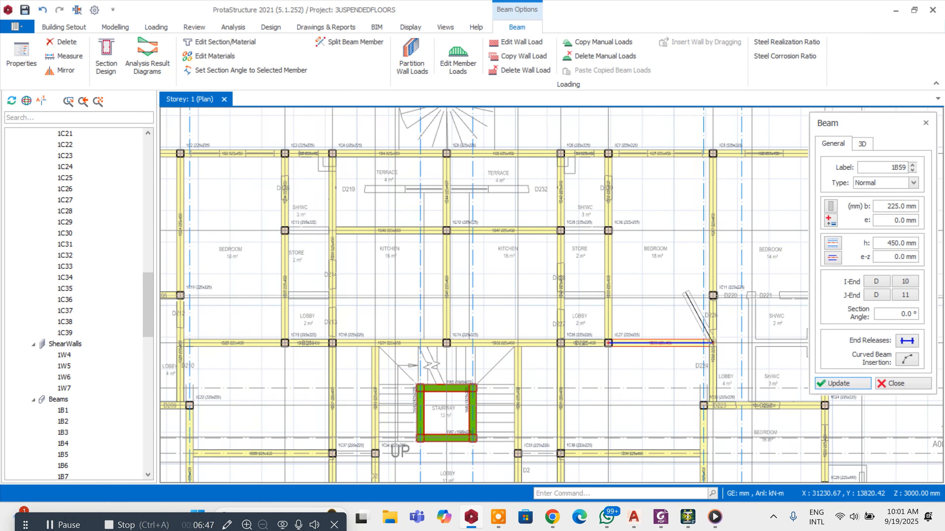
pyautogui.scroll(-3, 688, 292)
pyautogui.scroll(1, 711, 291)
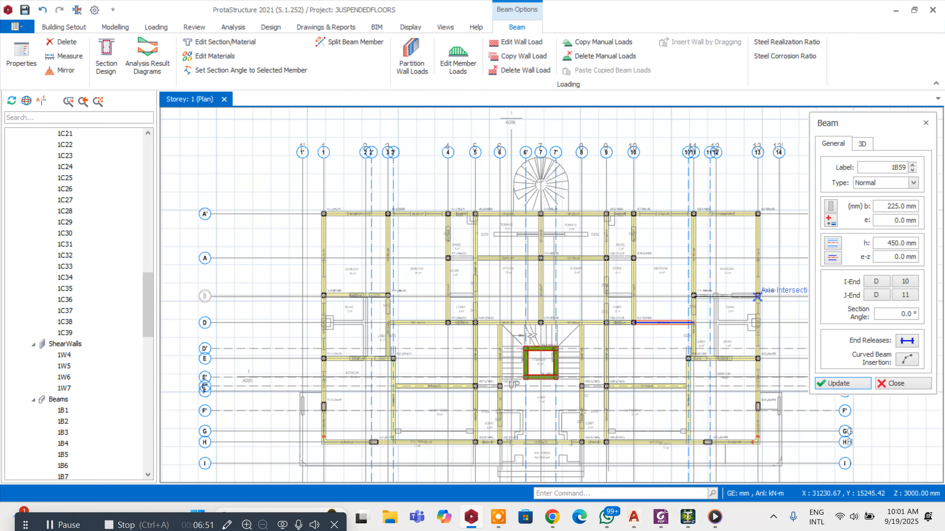
pyautogui.click(758, 296)
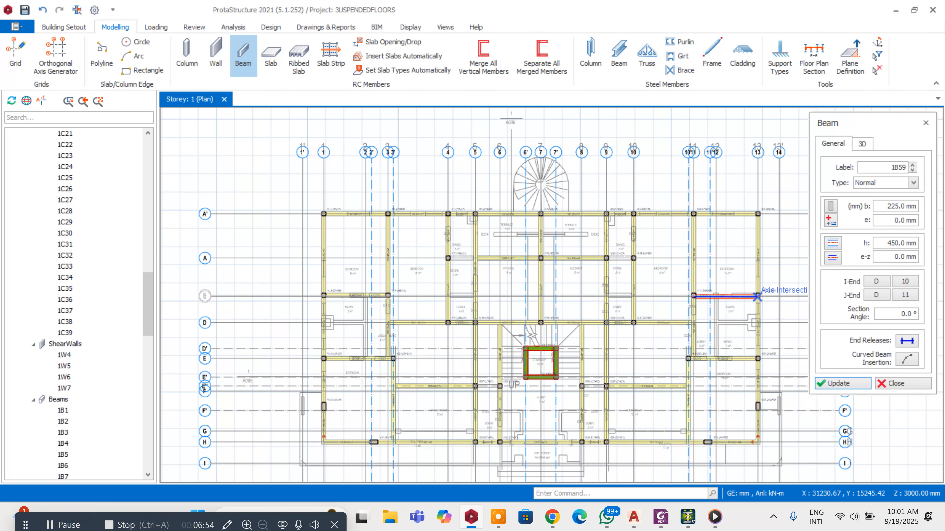
pyautogui.scroll(-1, 652, 159)
pyautogui.scroll(-2, 679, 235)
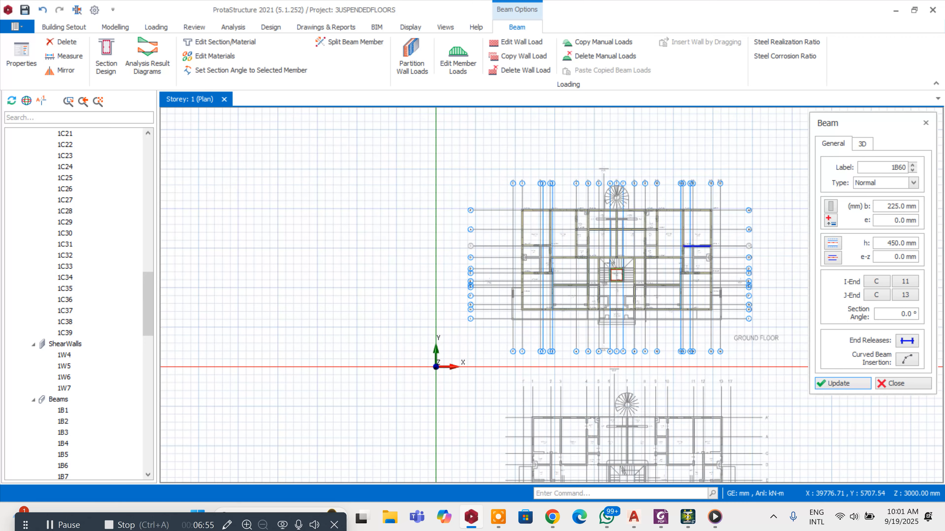
pyautogui.scroll(3, 741, 327)
pyautogui.scroll(3, 702, 248)
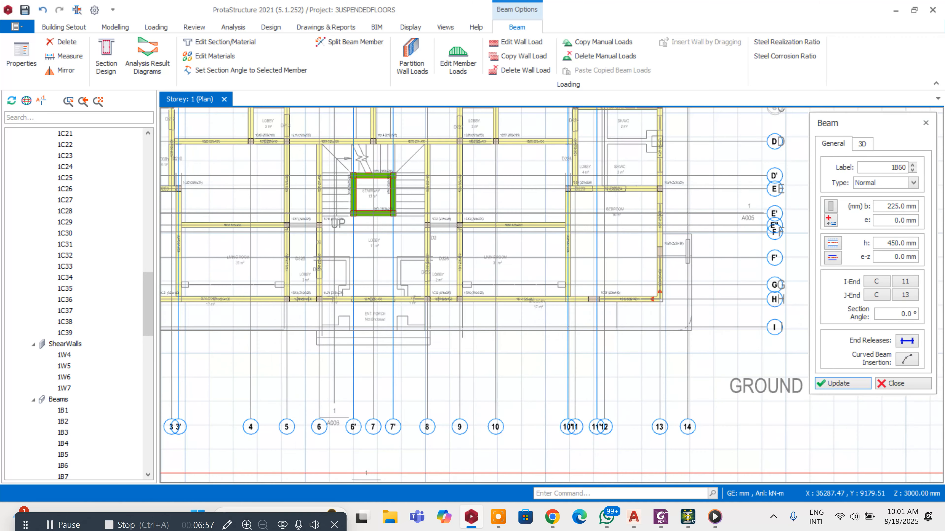
pyautogui.scroll(-2, 684, 267)
pyautogui.scroll(-1, 684, 267)
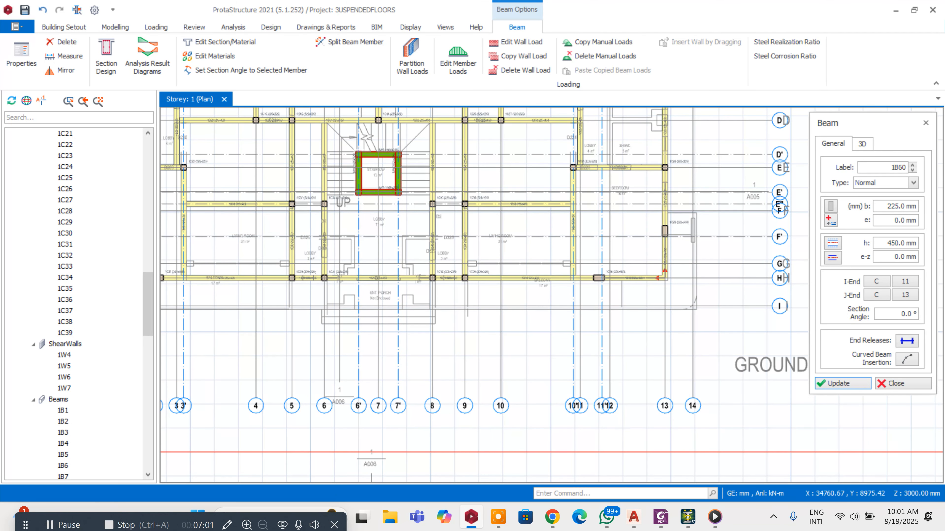
pyautogui.scroll(-2, 431, 277)
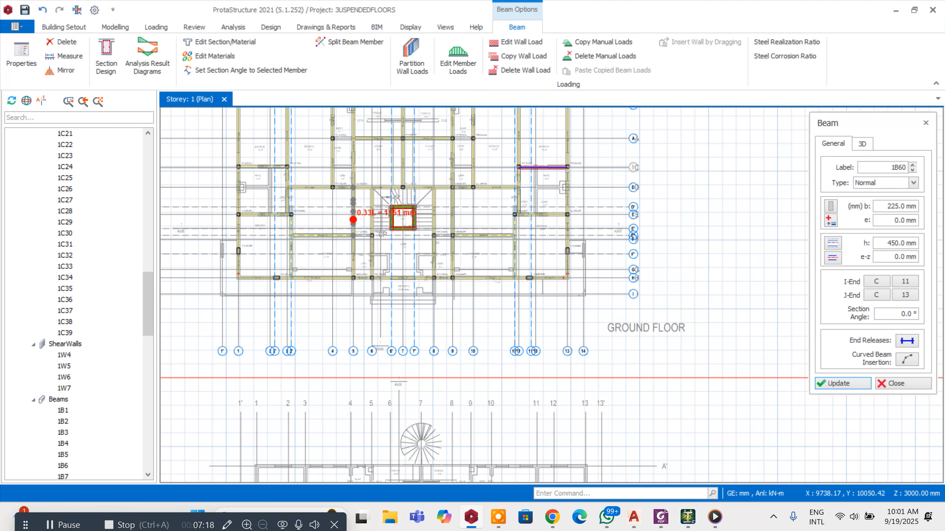
# Step: Insert a beam along axis E" from column 1C34 on axis 6 to column 1C33 on axis 8
pyautogui.scroll(4, 353, 219)
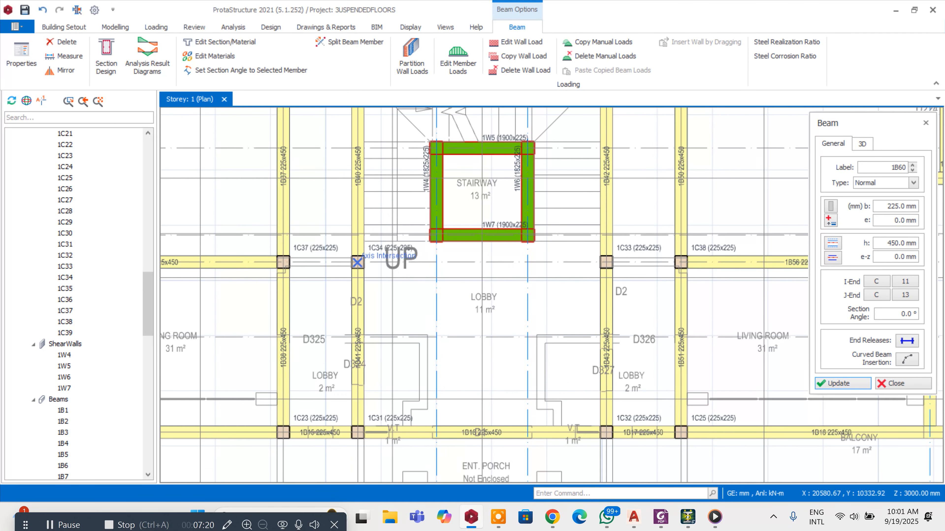
pyautogui.click(606, 262)
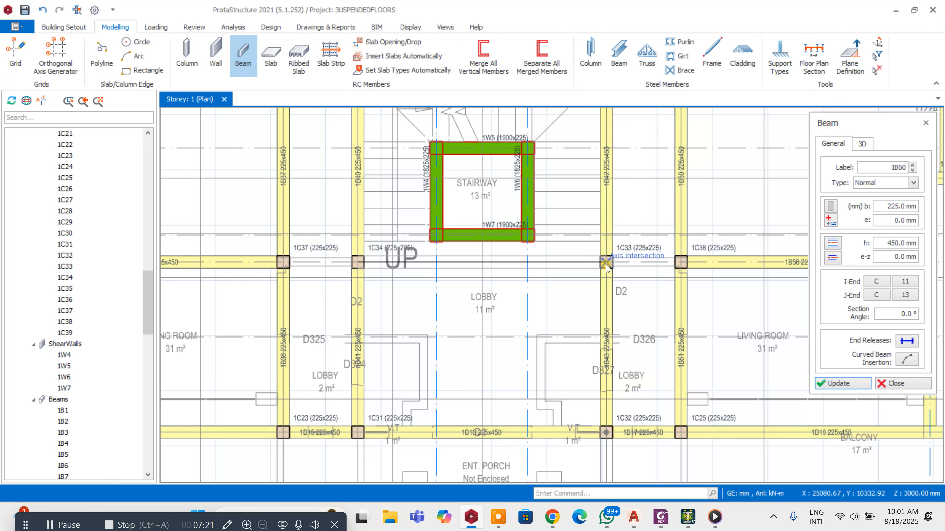
pyautogui.scroll(-3, 523, 260)
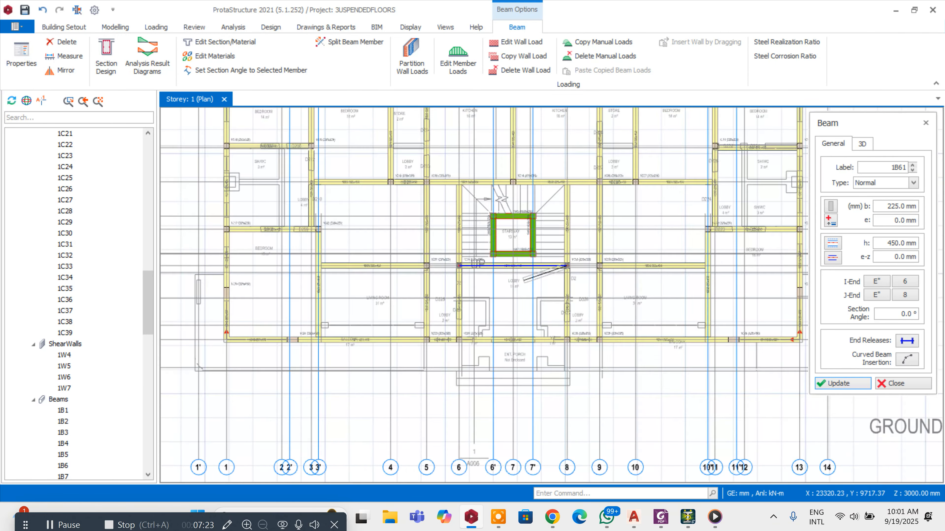
# Step: Insert beams along axis E" between columns 1C37 and 1C34 and between columns 1C33 and 1C38
pyautogui.scroll(3, 477, 266)
pyautogui.click(363, 253)
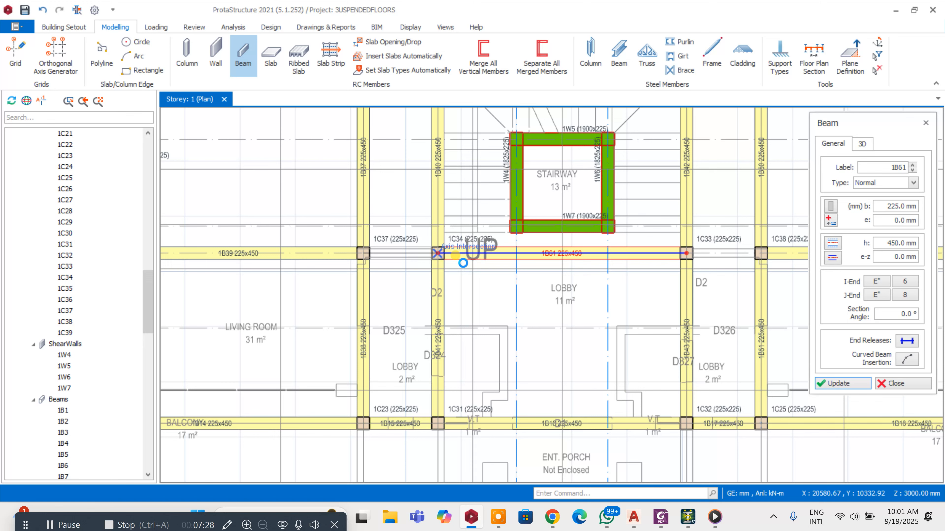
pyautogui.click(463, 260)
pyautogui.scroll(-2, 463, 260)
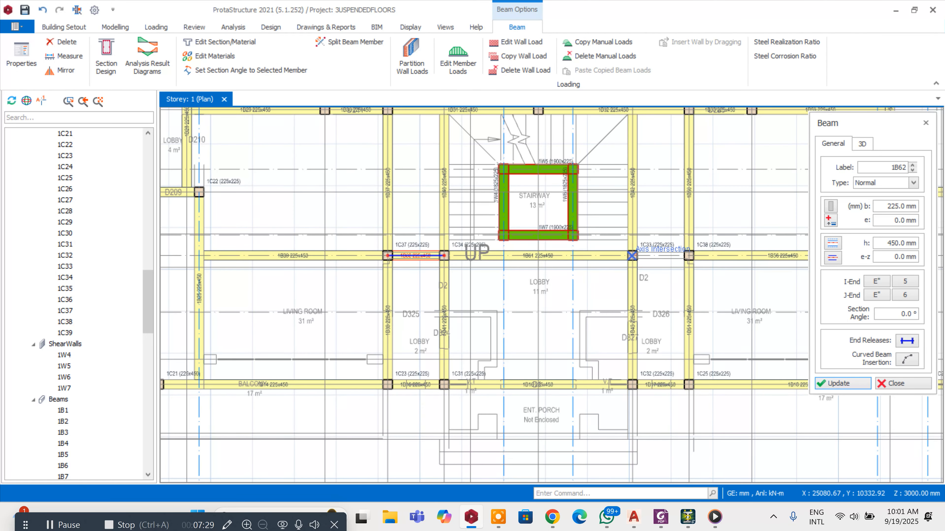
pyautogui.click(680, 259)
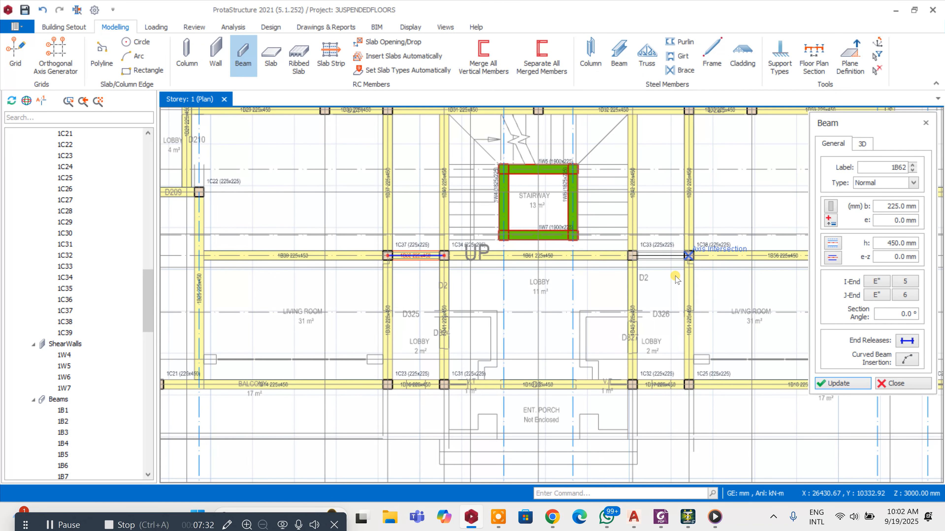
pyautogui.click(680, 258)
pyautogui.scroll(-3, 682, 264)
pyautogui.scroll(4, 687, 263)
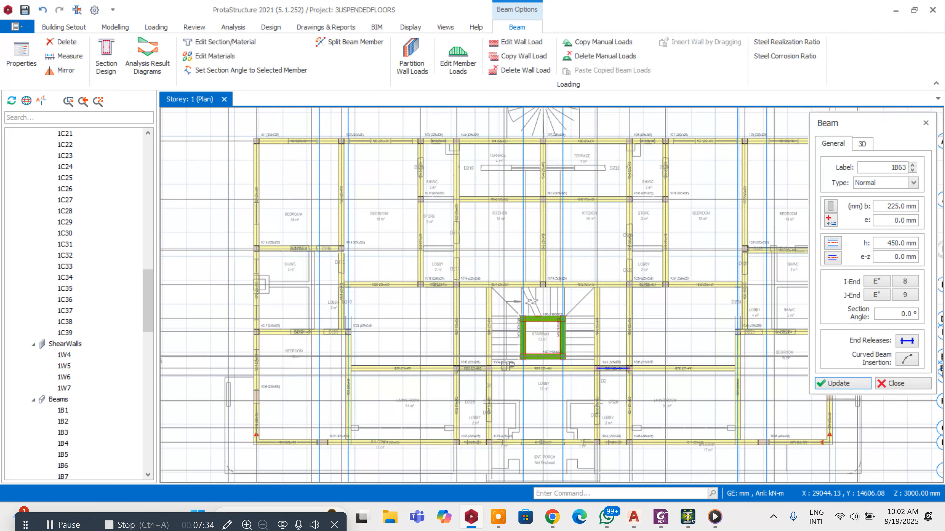
pyautogui.scroll(-1, 641, 191)
pyautogui.scroll(1, 640, 191)
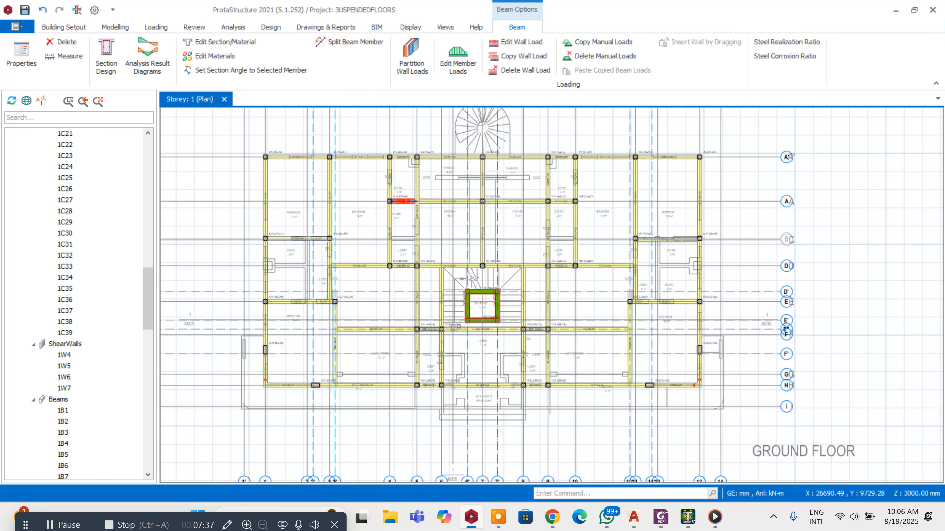
pyautogui.scroll(2, 572, 414)
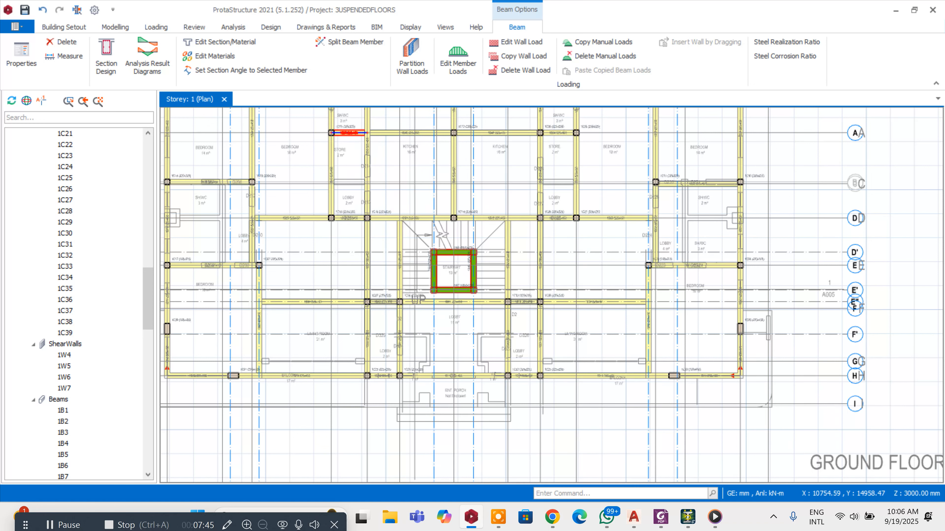
pyautogui.click(108, 27)
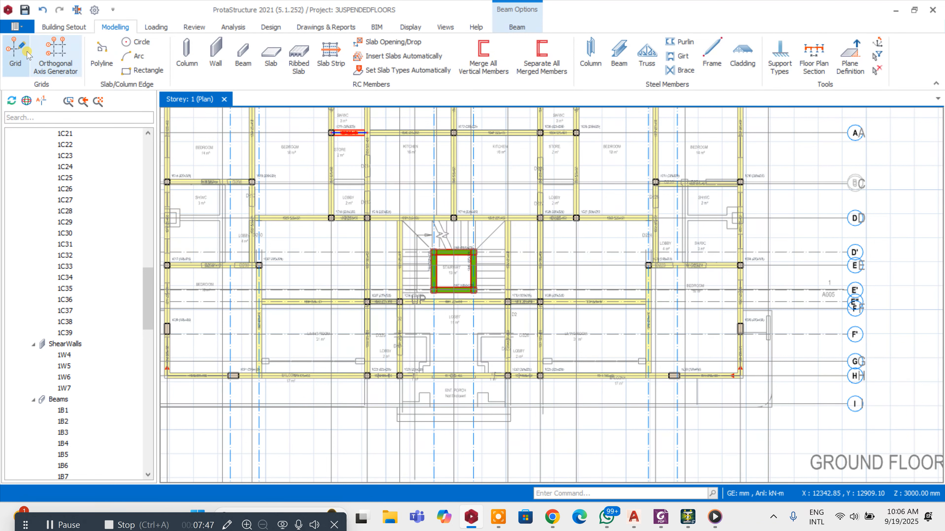
pyautogui.click(15, 52)
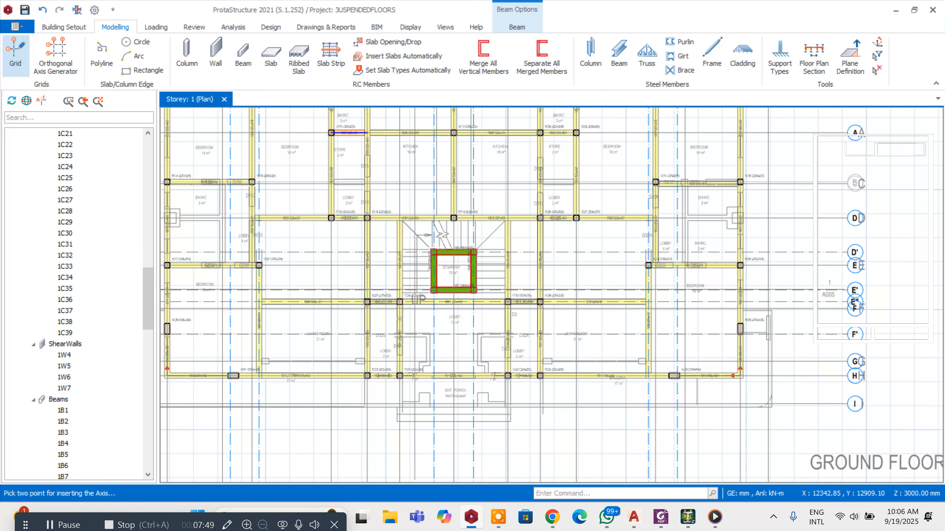
pyautogui.scroll(1, 771, 310)
pyautogui.scroll(2, 770, 310)
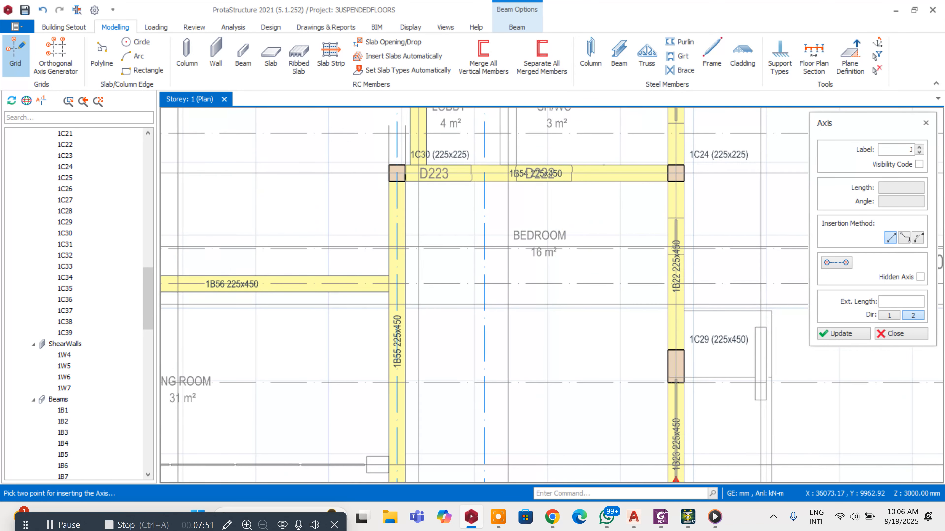
pyautogui.click(770, 310)
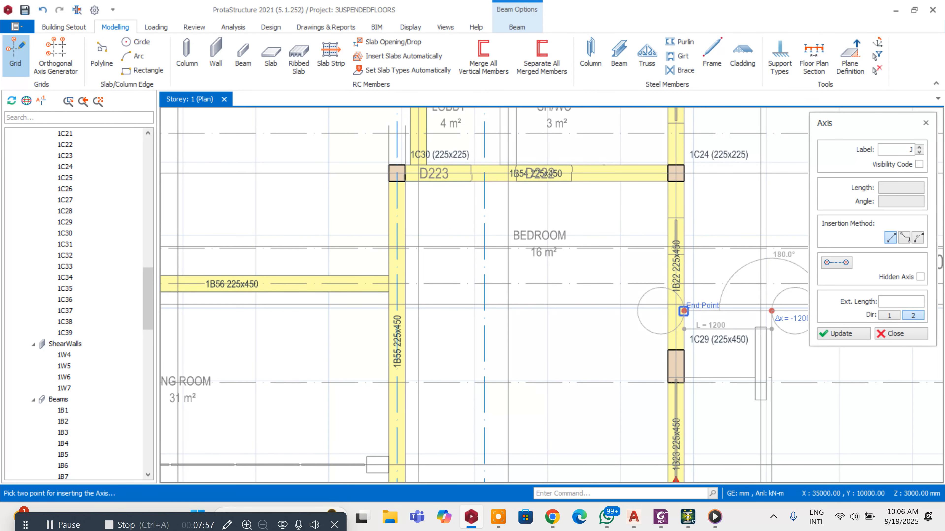
pyautogui.scroll(1, 683, 311)
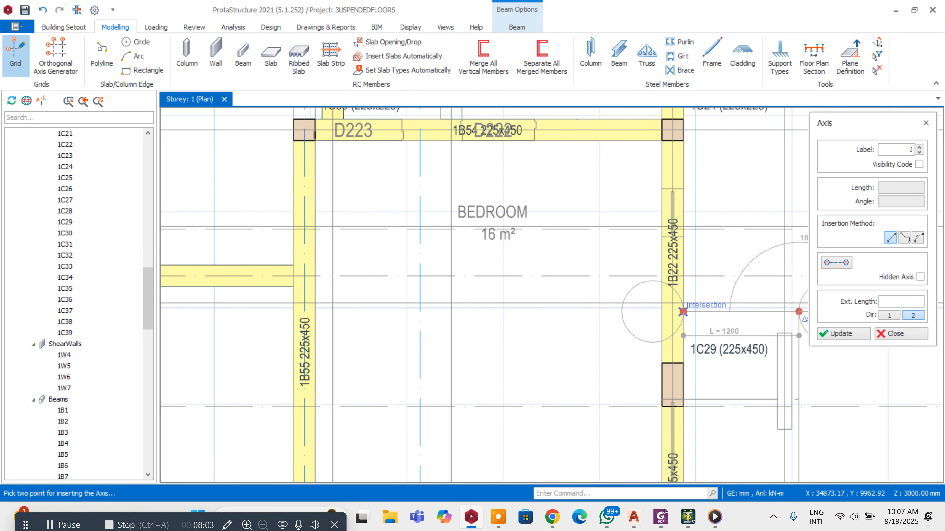
pyautogui.scroll(-5, 683, 310)
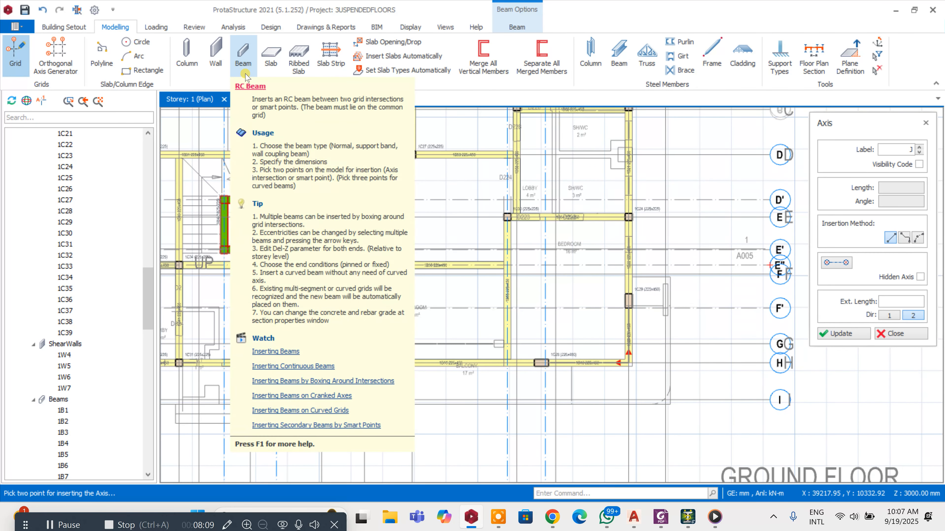
# Step: Start inserting an RC slab with the cantilever type 12 and set its thickness h to 175 mm
pyautogui.click(269, 62)
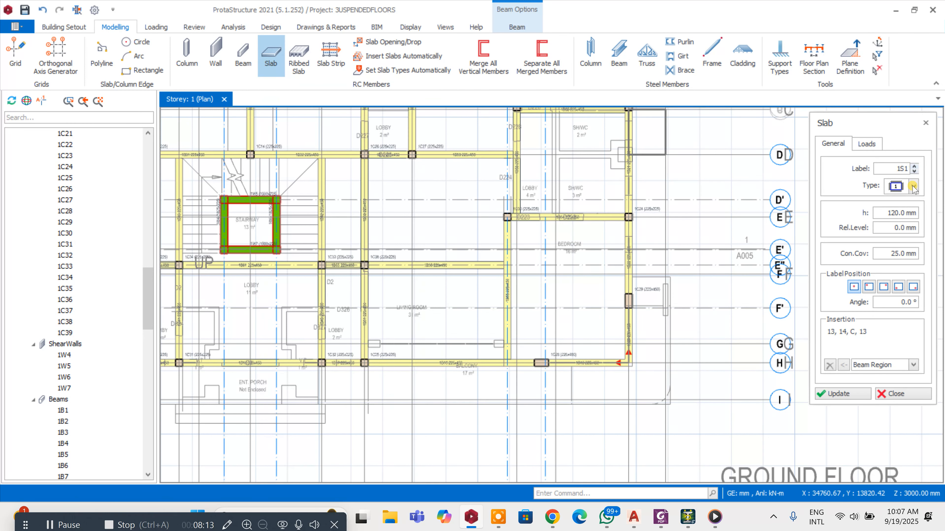
pyautogui.click(913, 186)
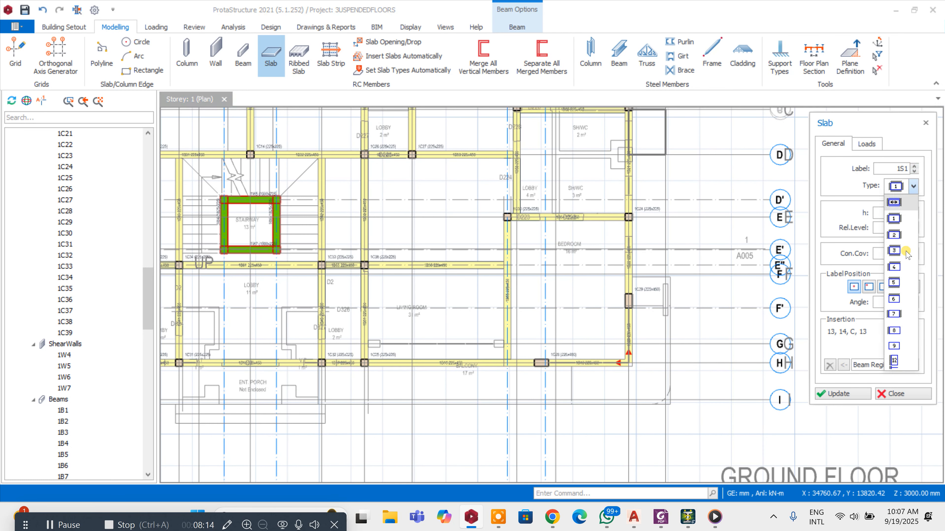
pyautogui.click(905, 351)
pyautogui.click(914, 186)
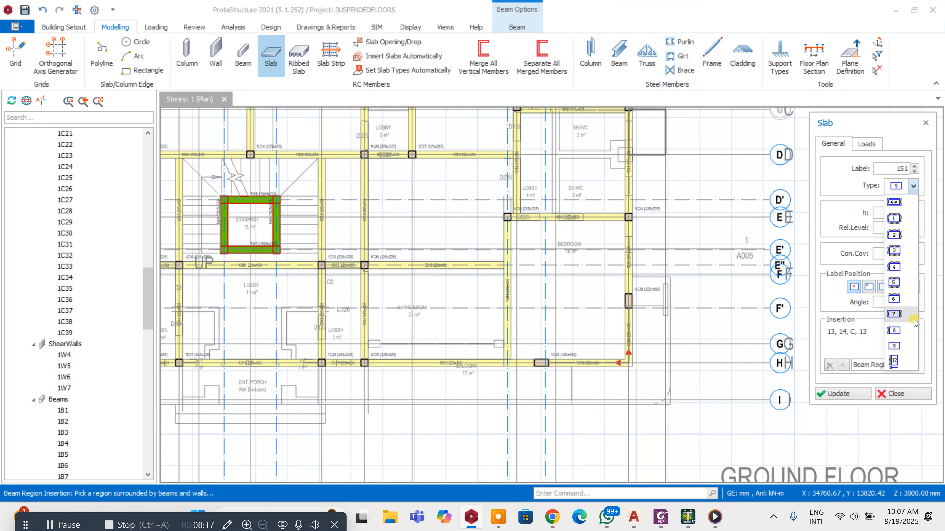
pyautogui.click(902, 362)
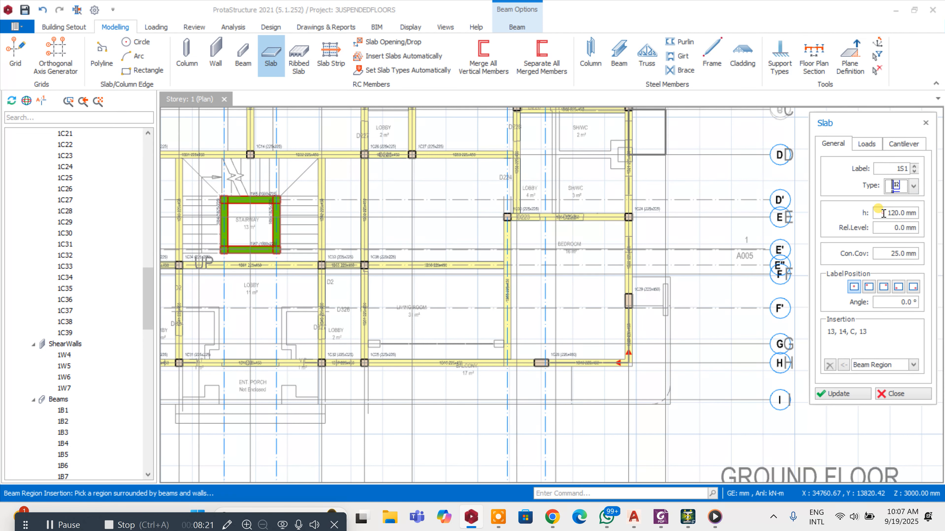
pyautogui.moveTo(883, 214); pyautogui.dragTo(943, 214)
pyautogui.write('1')
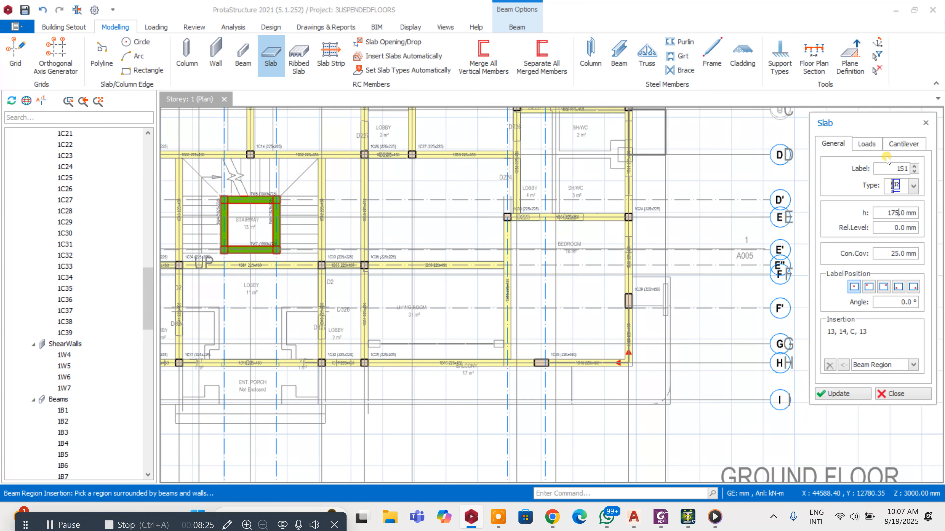
# Step: Assign the Terrace/Balcony load to the cantilever slab and set its cantilever length to 1200 mm and parapet load to 9.3
pyautogui.click(869, 146)
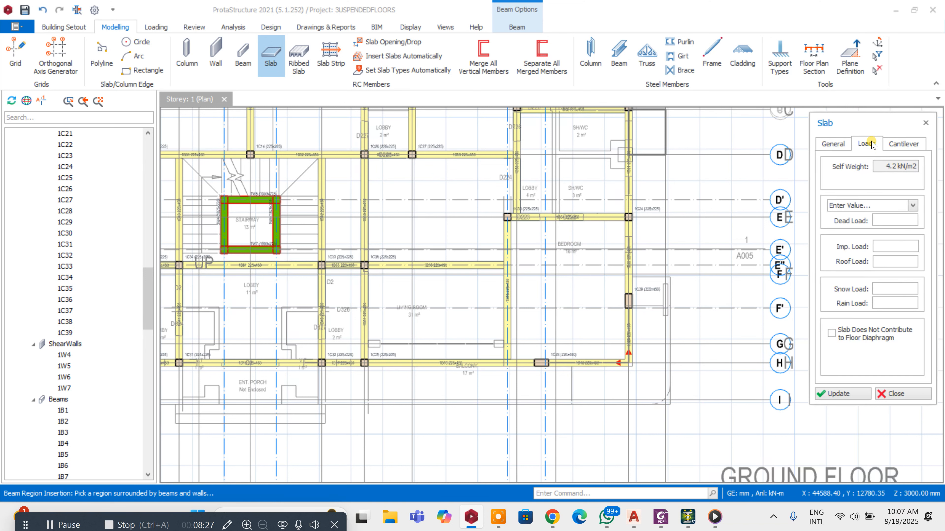
pyautogui.click(914, 206)
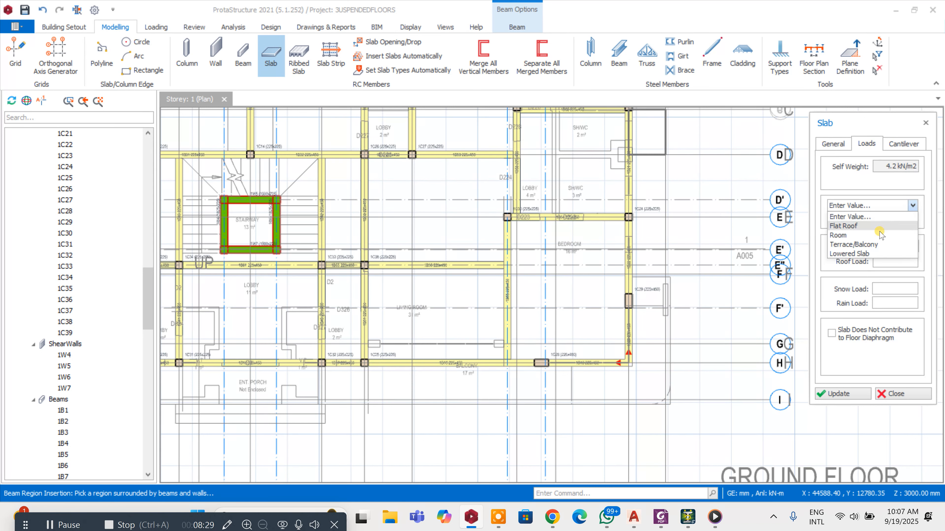
pyautogui.click(874, 245)
pyautogui.click(906, 146)
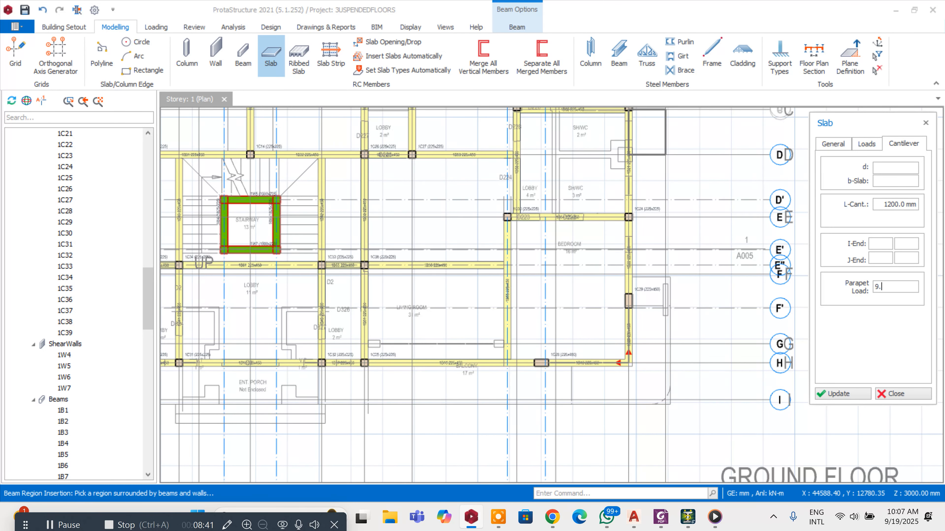
# Step: Insert a cantilever slab along axis 13 between axes F and H, projecting outward towards axis 14
pyautogui.scroll(2, 647, 270)
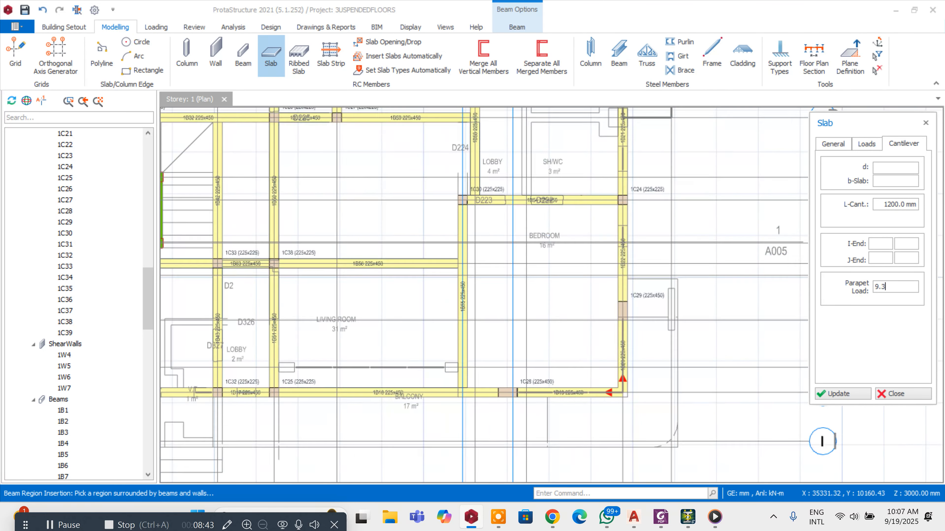
pyautogui.scroll(-3, 629, 266)
pyautogui.scroll(2, 624, 289)
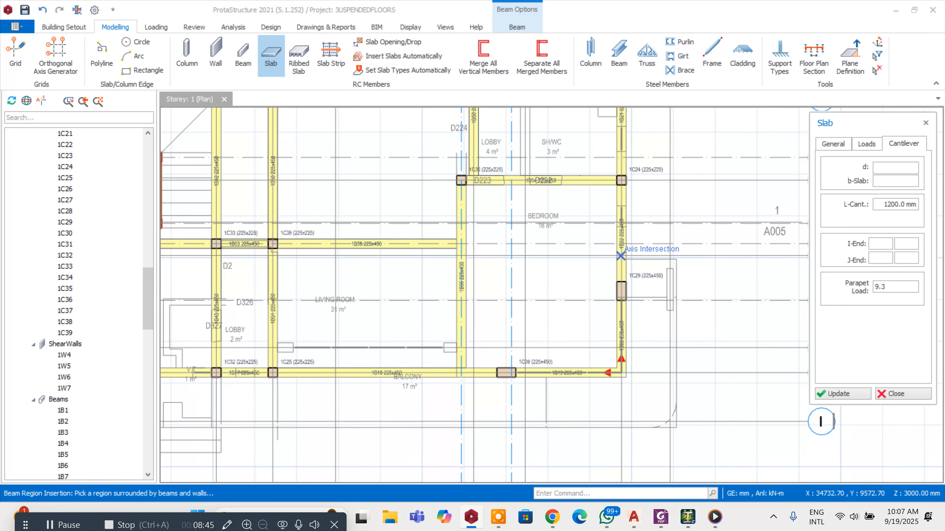
pyautogui.moveTo(622, 256); pyautogui.dragTo(621, 321)
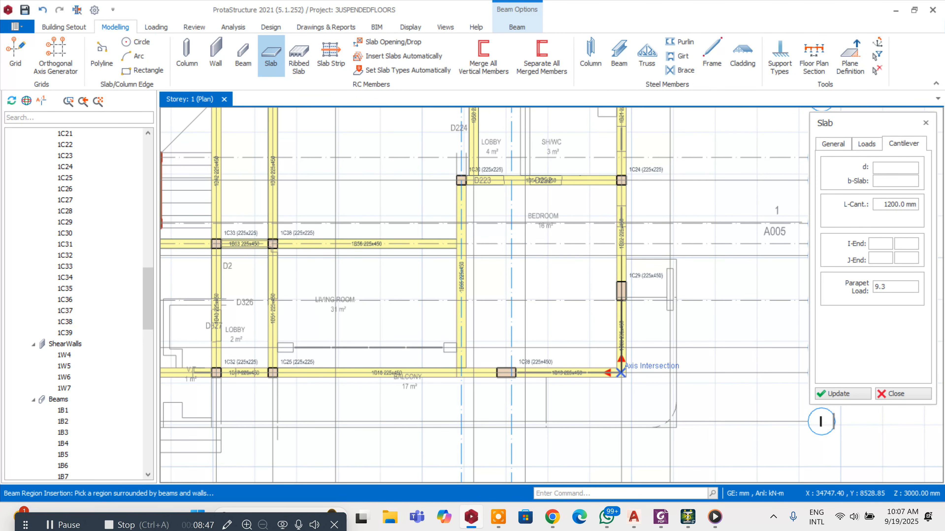
pyautogui.click(620, 372)
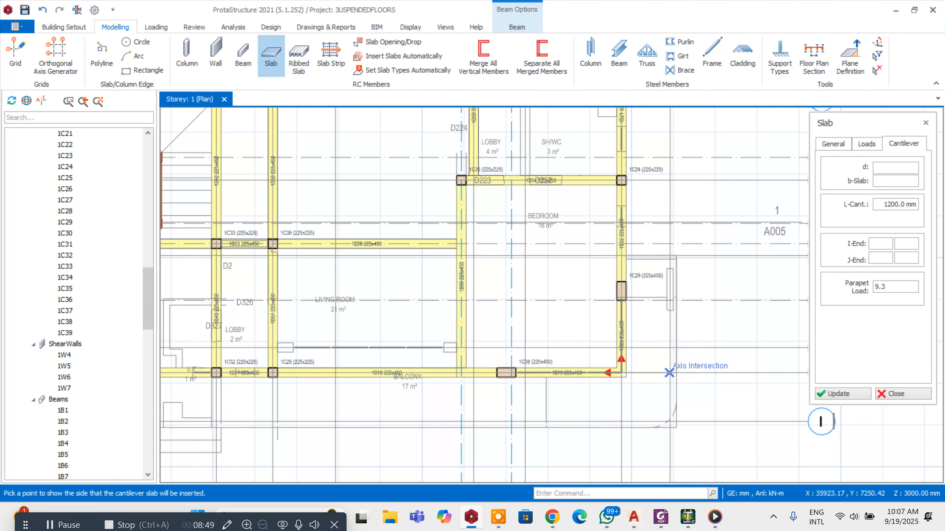
pyautogui.click(668, 372)
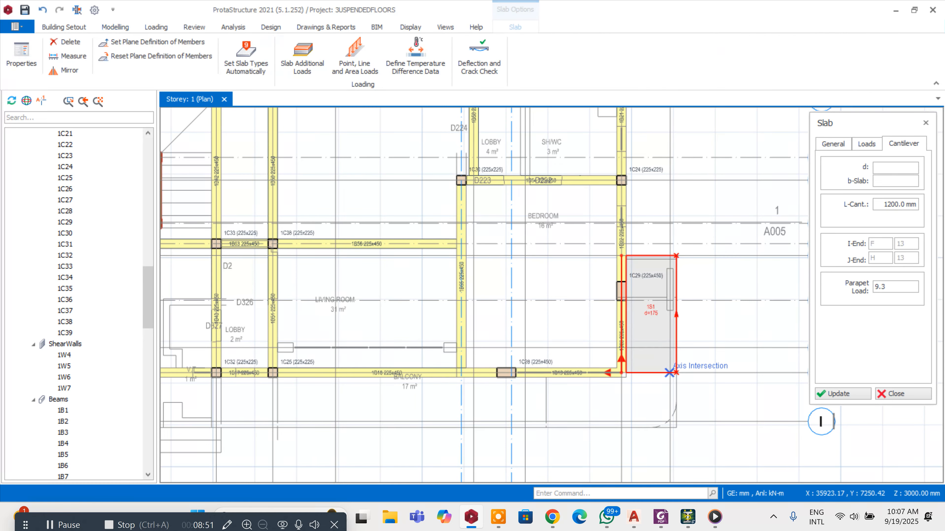
# Step: Insert cantilever slabs along axis H from axis 13 to 11' and from 11' to 9, projecting towards axis I
pyautogui.scroll(-2, 752, 187)
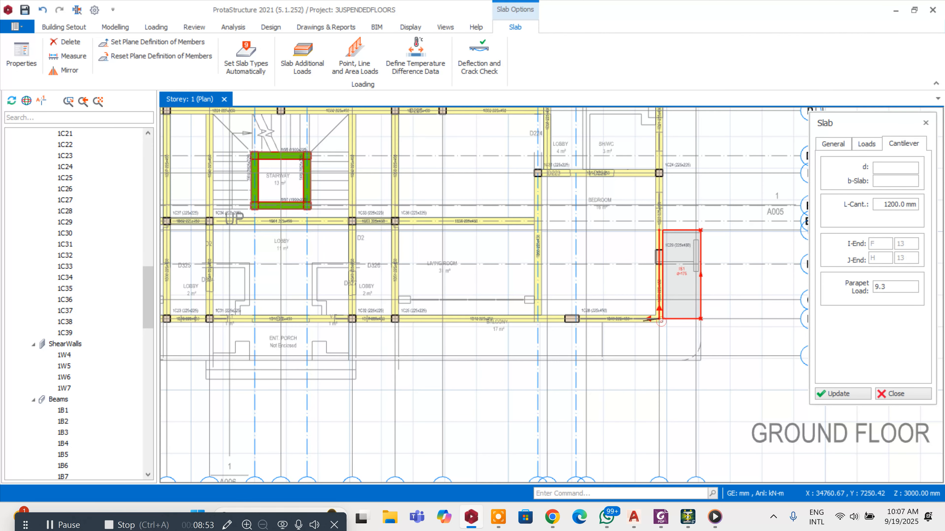
pyautogui.click(575, 319)
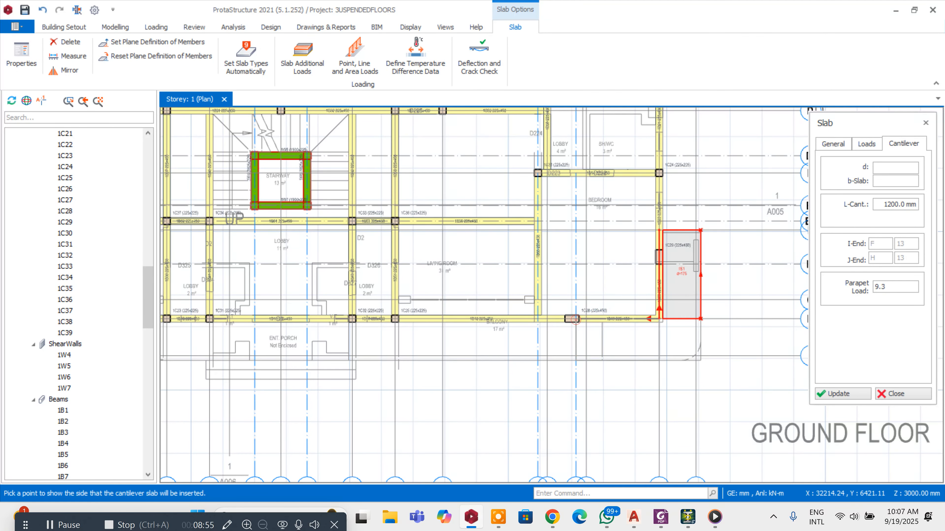
pyautogui.click(576, 340)
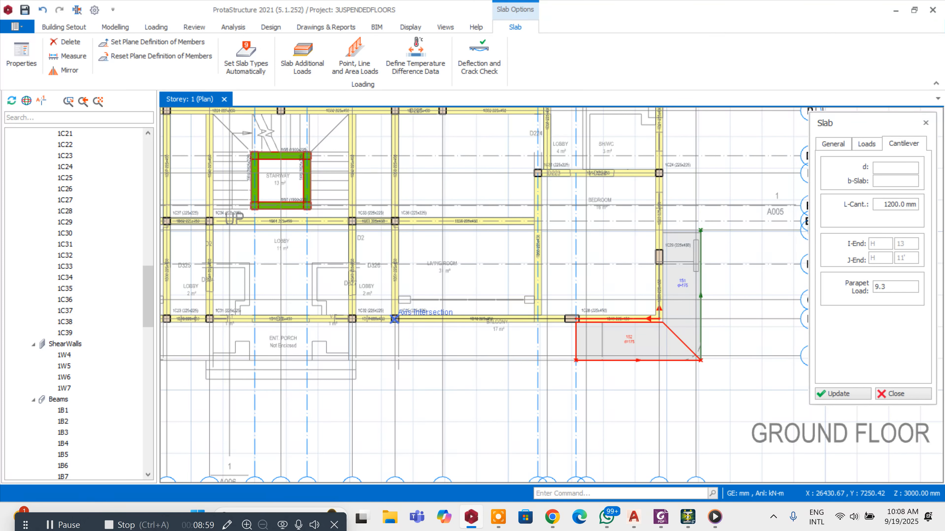
pyautogui.click(394, 318)
pyautogui.click(397, 354)
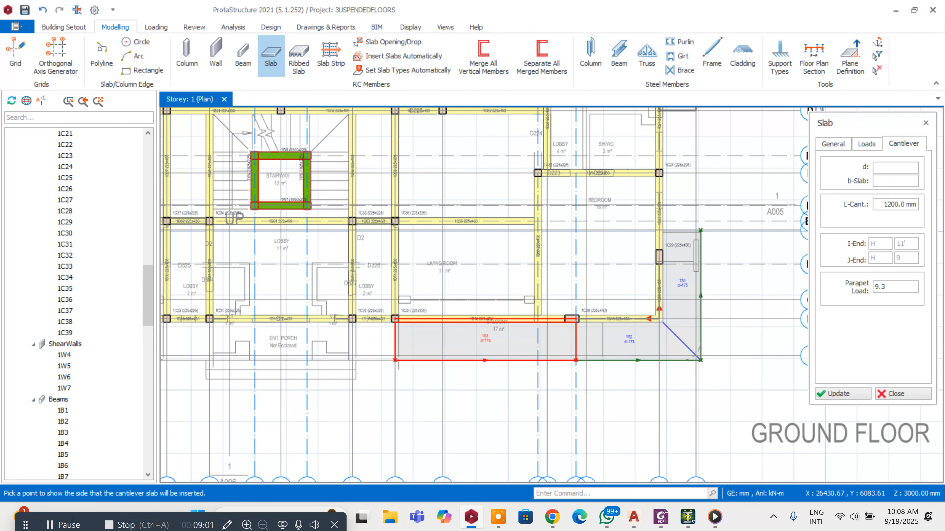
# Step: Insert a cantilever slab along axis H between columns 1C25 on axis 9 and 1C32 on axis 8, projecting towards axis I
pyautogui.scroll(1, 350, 274)
pyautogui.scroll(1, 377, 299)
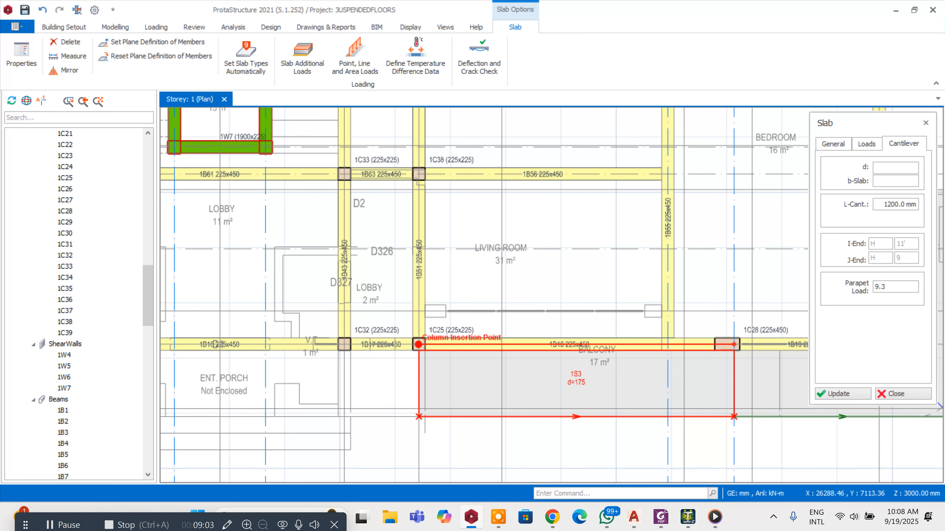
pyautogui.click(343, 344)
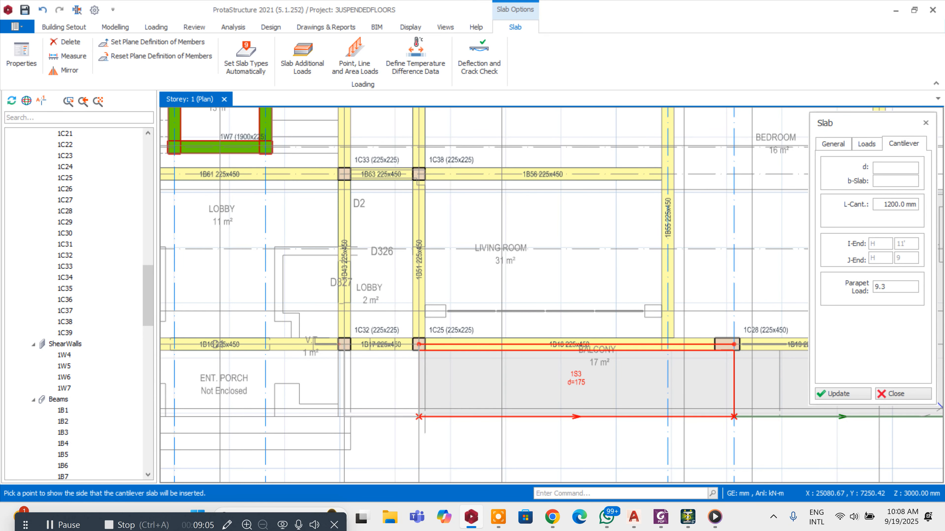
pyautogui.click(343, 410)
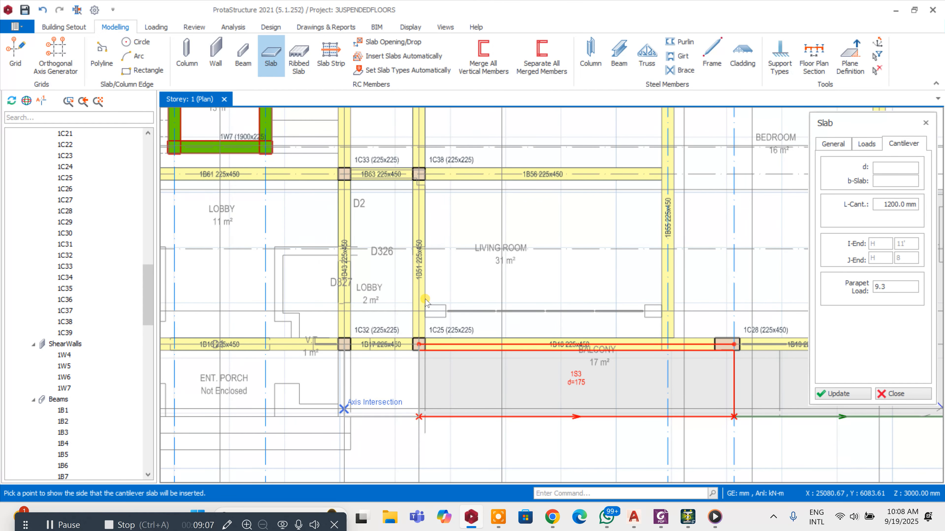
# Step: Insert a cantilever slab along axis H between axes 6 and 5, projecting towards axis I
pyautogui.scroll(-2, 420, 305)
pyautogui.scroll(4, 318, 332)
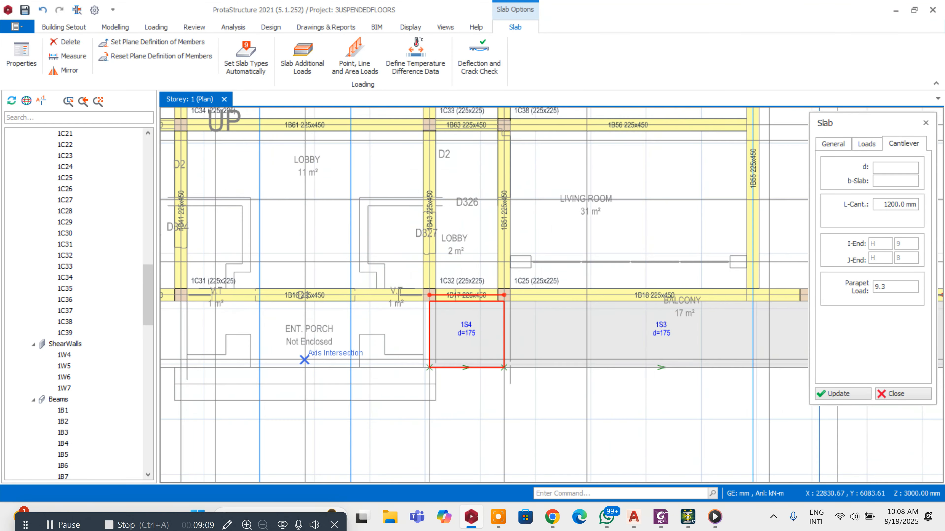
pyautogui.scroll(-4, 524, 341)
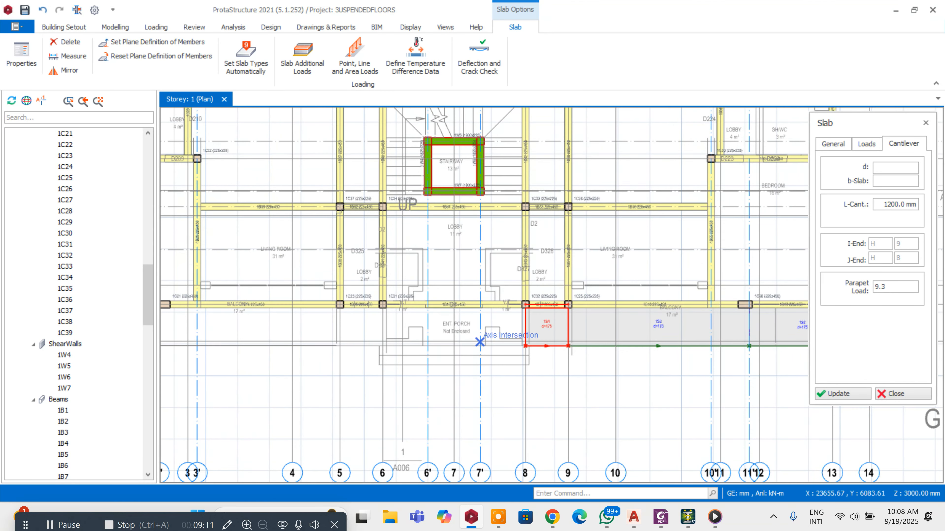
pyautogui.scroll(-2, 482, 339)
pyautogui.scroll(2, 482, 339)
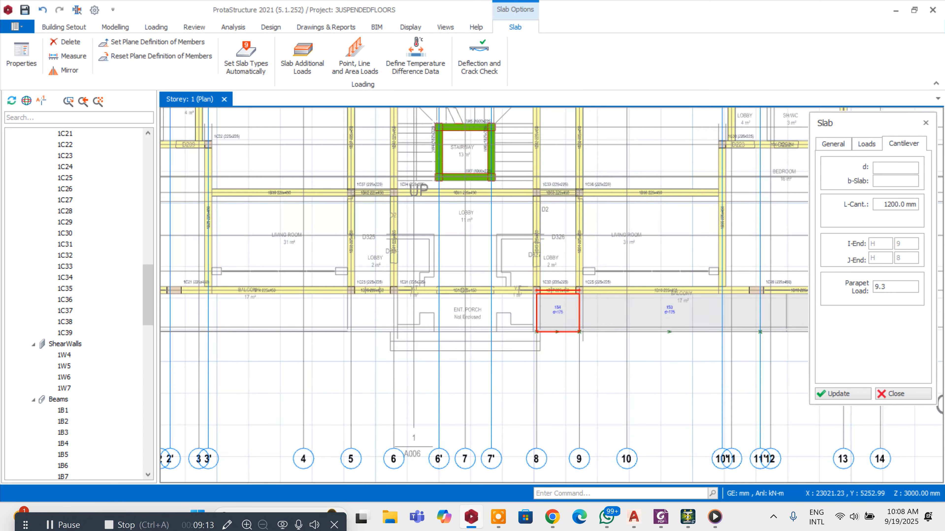
pyautogui.scroll(2, 468, 336)
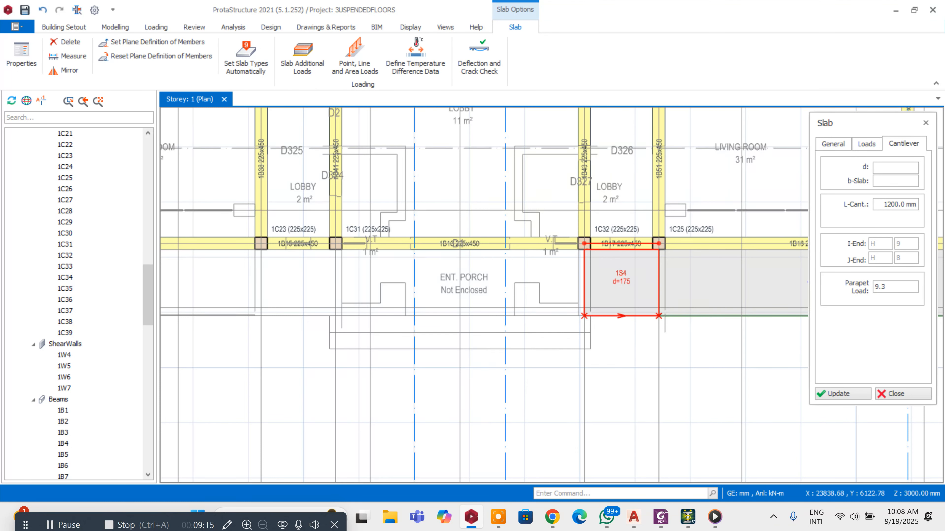
pyautogui.scroll(-3, 532, 268)
pyautogui.scroll(2, 445, 269)
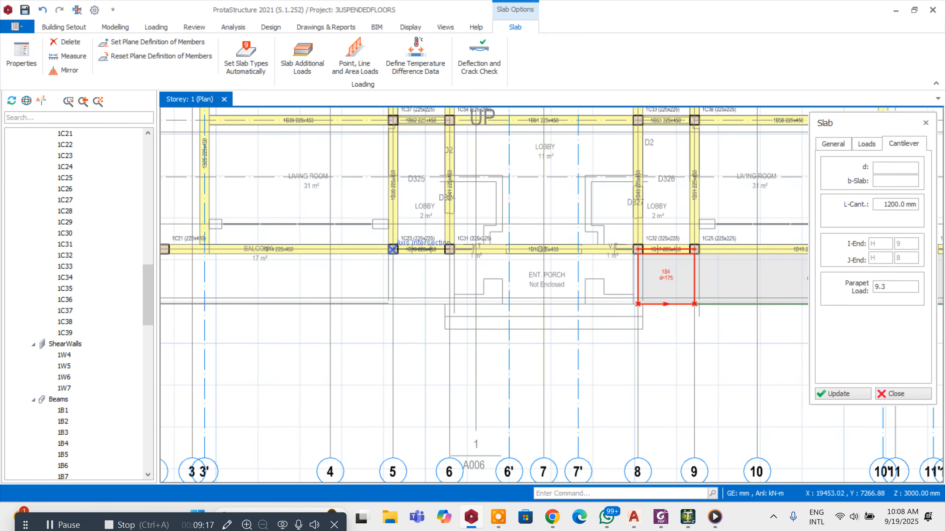
pyautogui.click(393, 249)
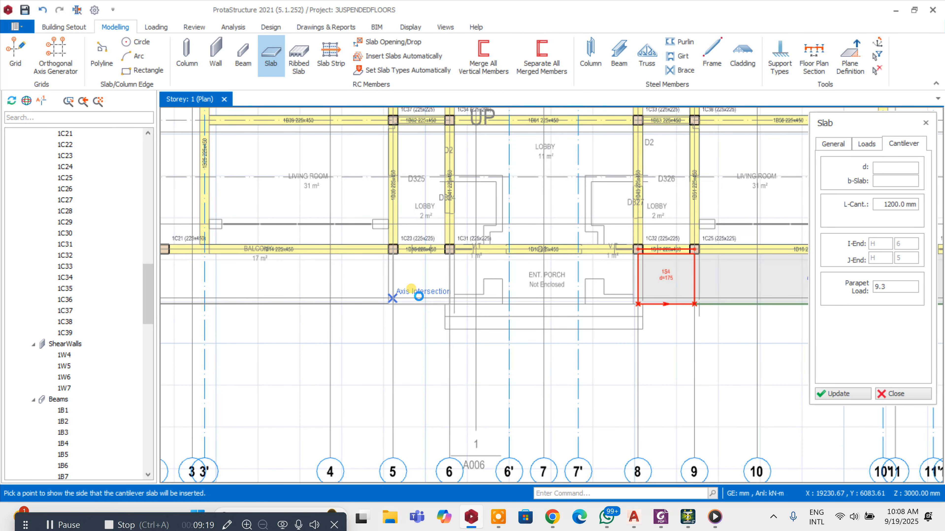
pyautogui.click(419, 300)
# Step: Insert cantilever slabs along axis H from axis 5 to 2' and across the entrance porch from axis 6 to 8
pyautogui.scroll(-4, 419, 299)
pyautogui.scroll(4, 455, 274)
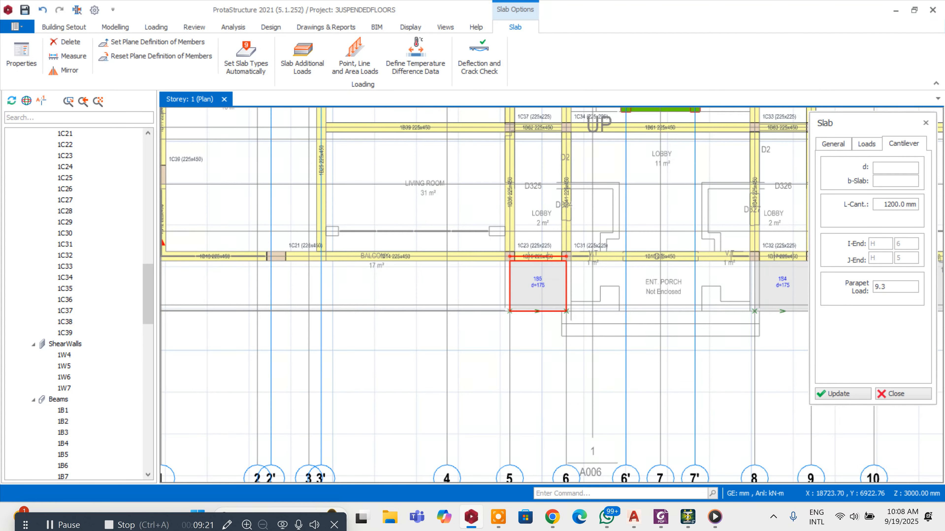
pyautogui.click(270, 256)
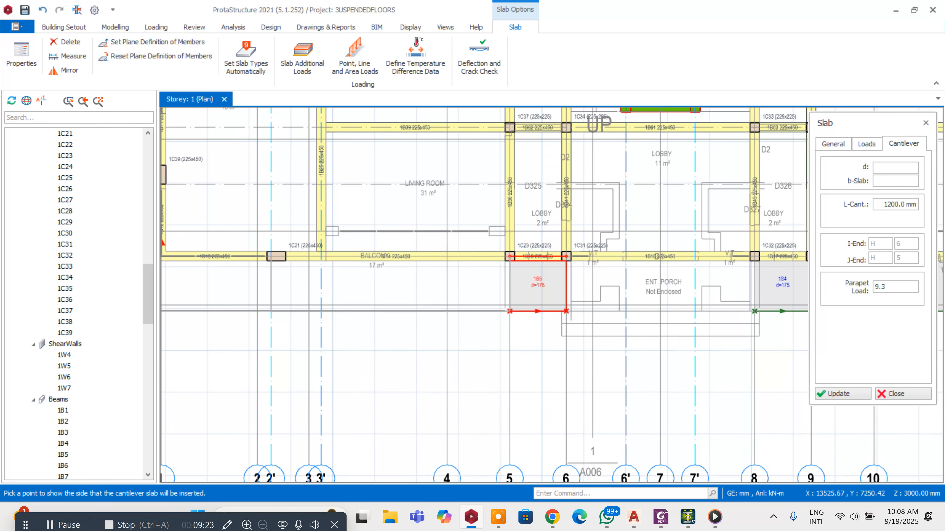
pyautogui.click(666, 283)
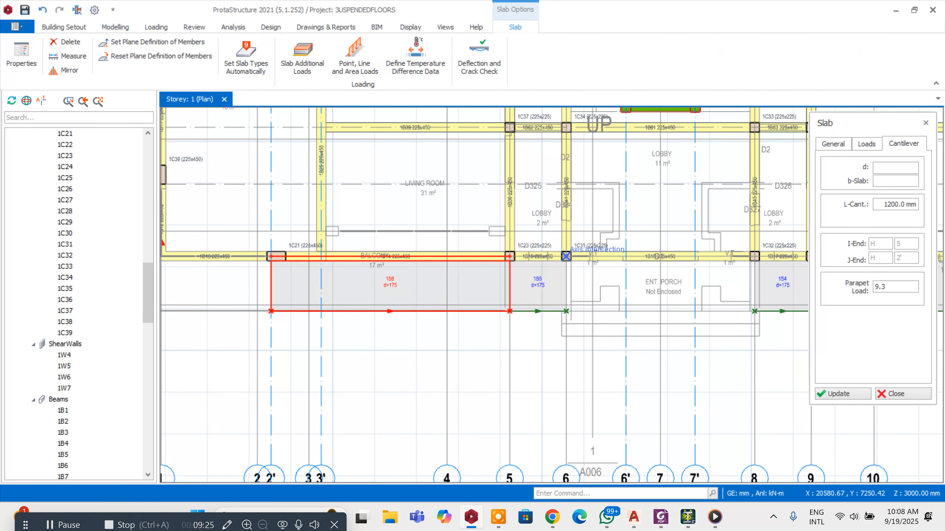
pyautogui.click(754, 257)
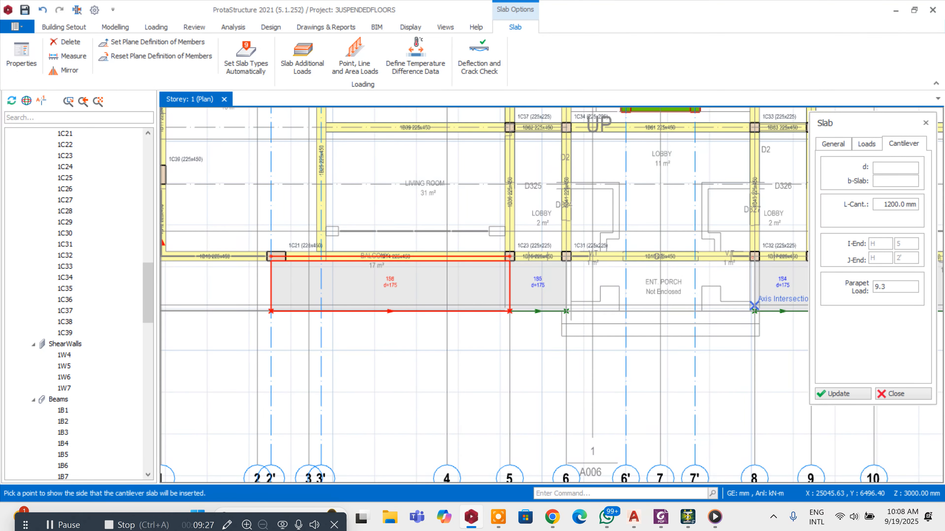
pyautogui.click(745, 296)
# Step: Insert cantilever slabs along axis H from axis 2' to 1 and along axis 1 from axis H to F, projecting outward
pyautogui.scroll(-4, 747, 258)
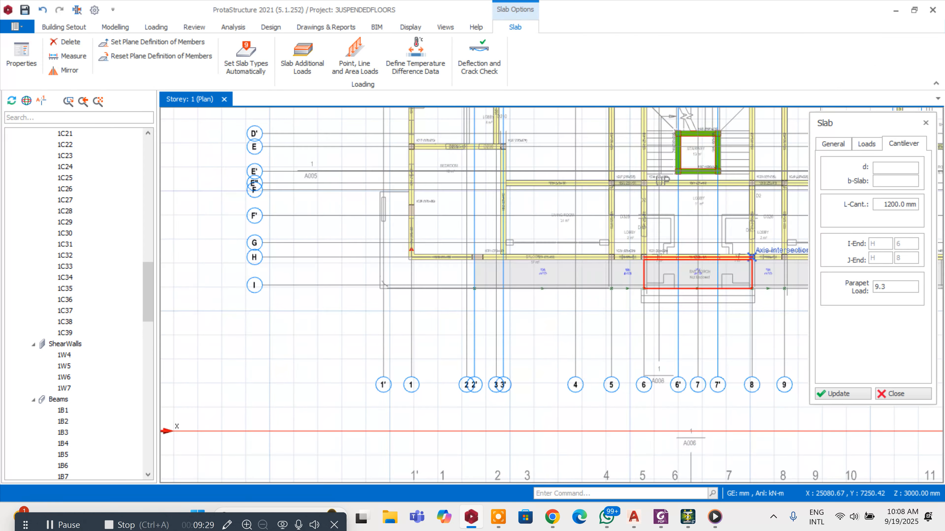
pyautogui.scroll(3, 588, 256)
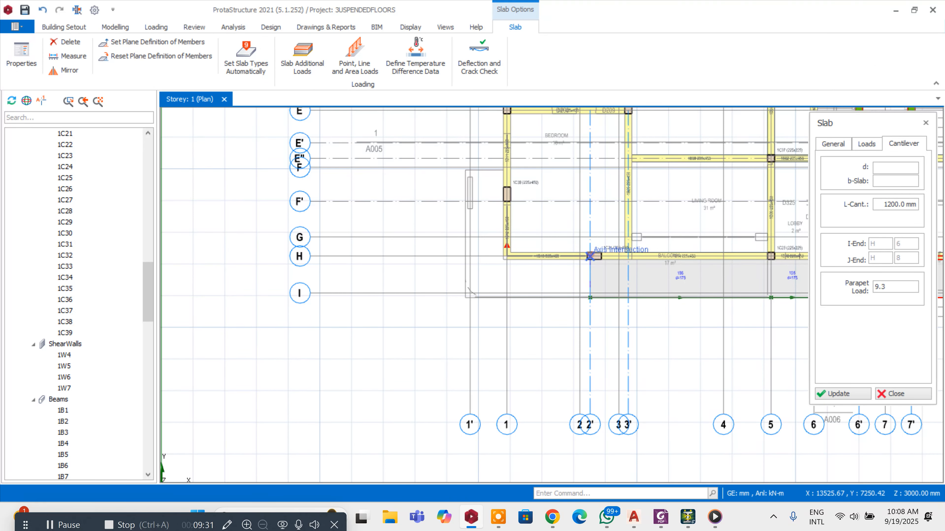
pyautogui.click(506, 257)
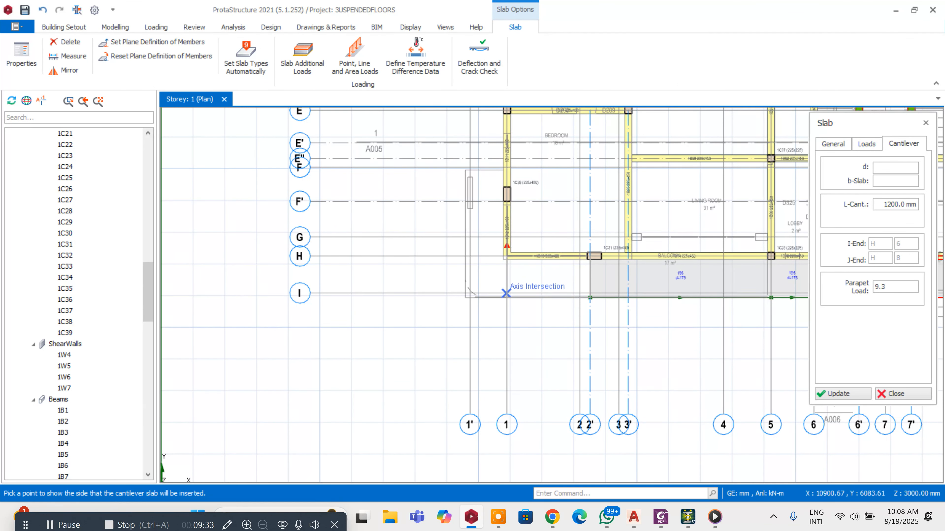
pyautogui.click(506, 293)
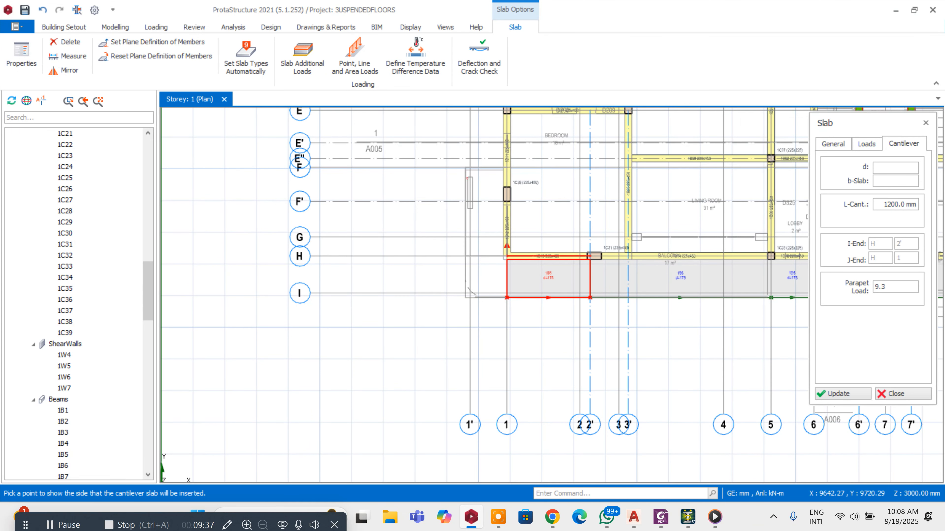
pyautogui.click(467, 186)
# Step: Review the cantilever slabs on the plan and check the balconies in the HUTU_BOF-8_UNITS rendering in Foxit PDF Editor, returning to ProtaStructure
pyautogui.scroll(-3, 438, 175)
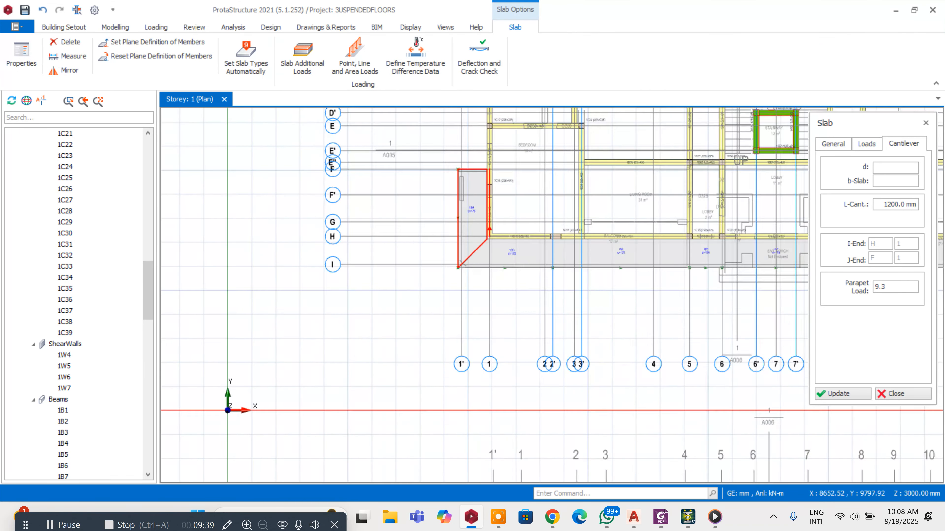
pyautogui.scroll(5, 807, 193)
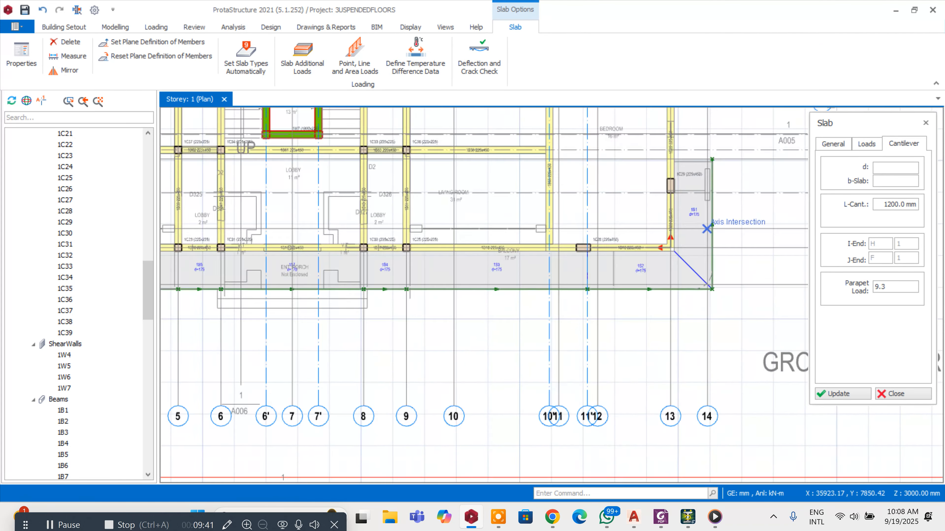
pyautogui.scroll(-3, 484, 294)
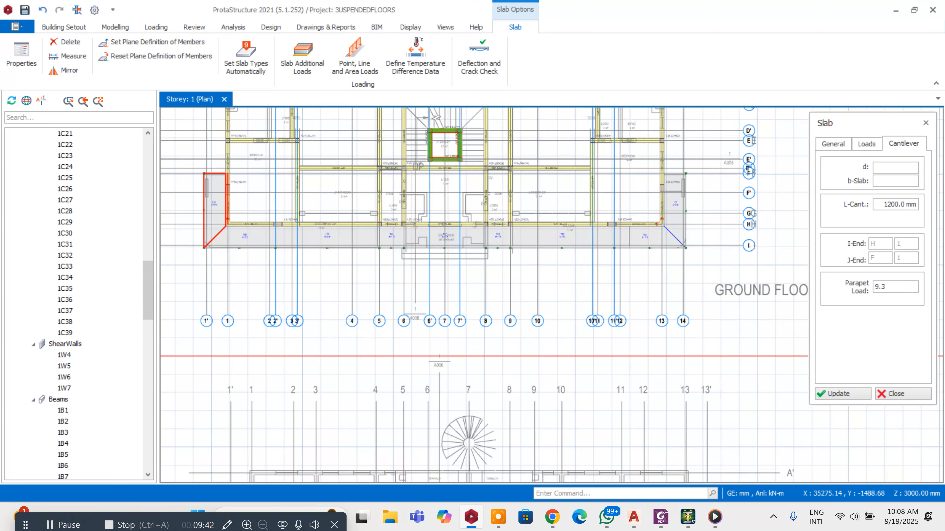
pyautogui.click(660, 517)
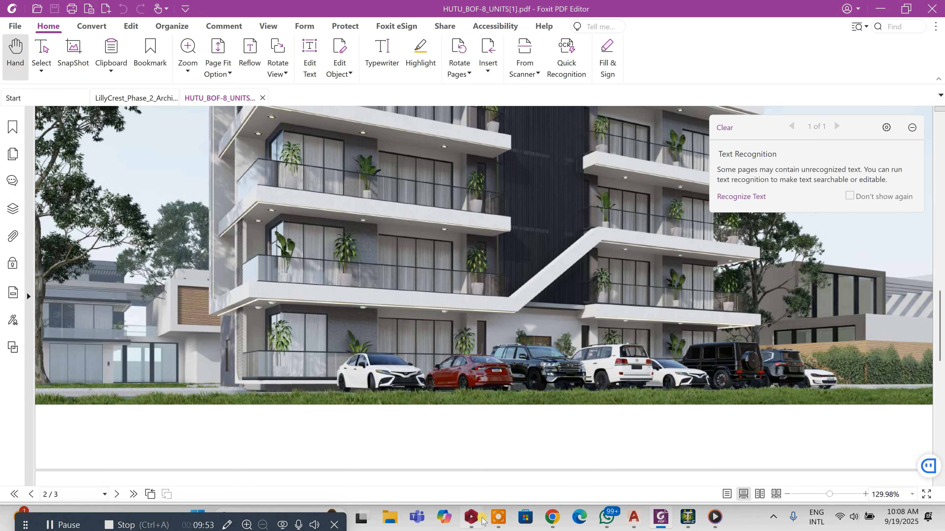
pyautogui.click(471, 517)
pyautogui.scroll(4, 458, 217)
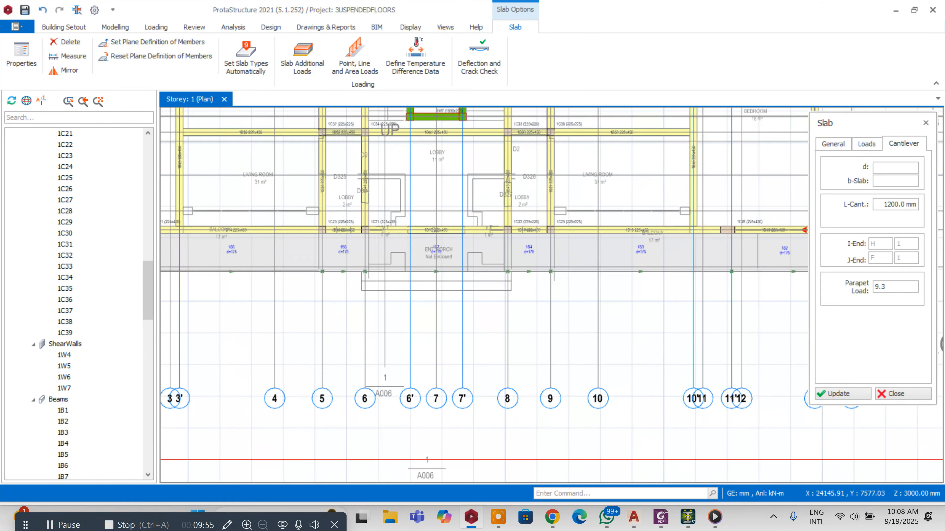
pyautogui.scroll(-5, 516, 295)
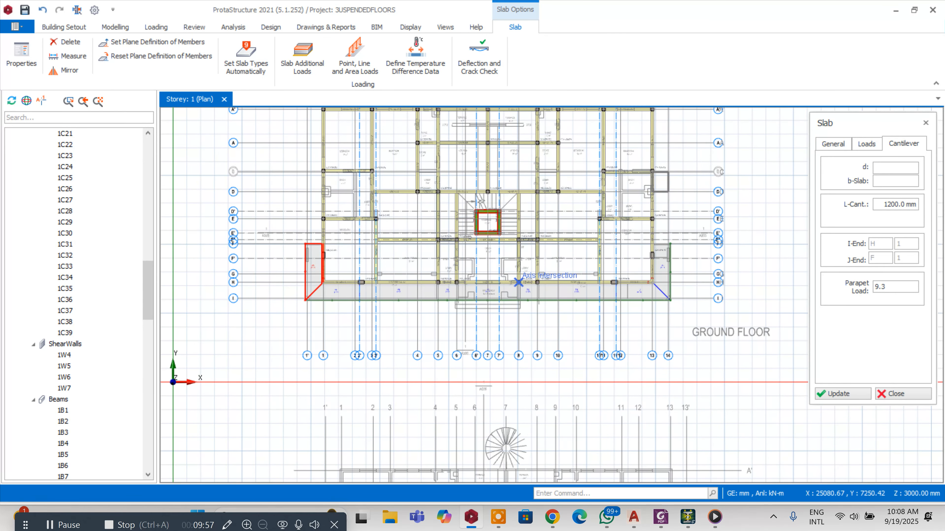
# Step: Start a beam-region slab of type 1 and set its thickness to 150 mm
pyautogui.press('Escape')
pyautogui.scroll(3, 411, 160)
pyautogui.scroll(-3, 398, 239)
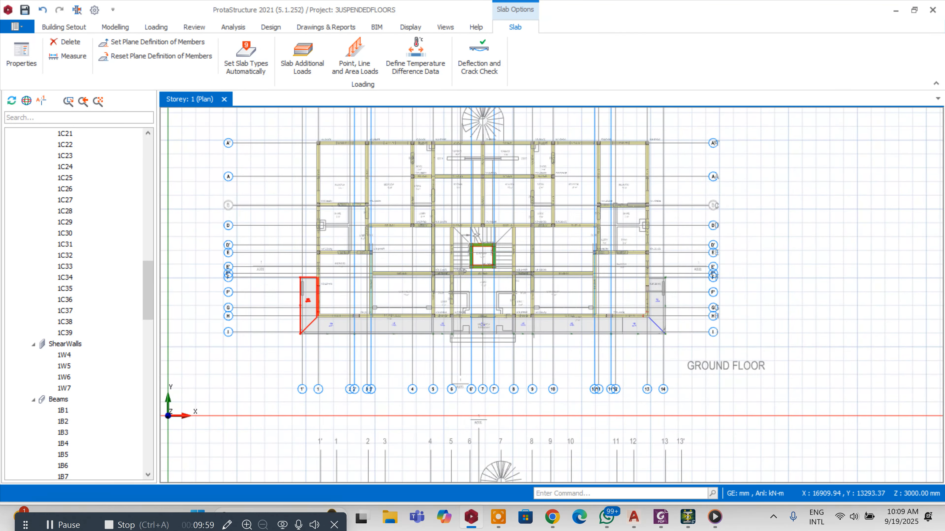
pyautogui.scroll(3, 398, 238)
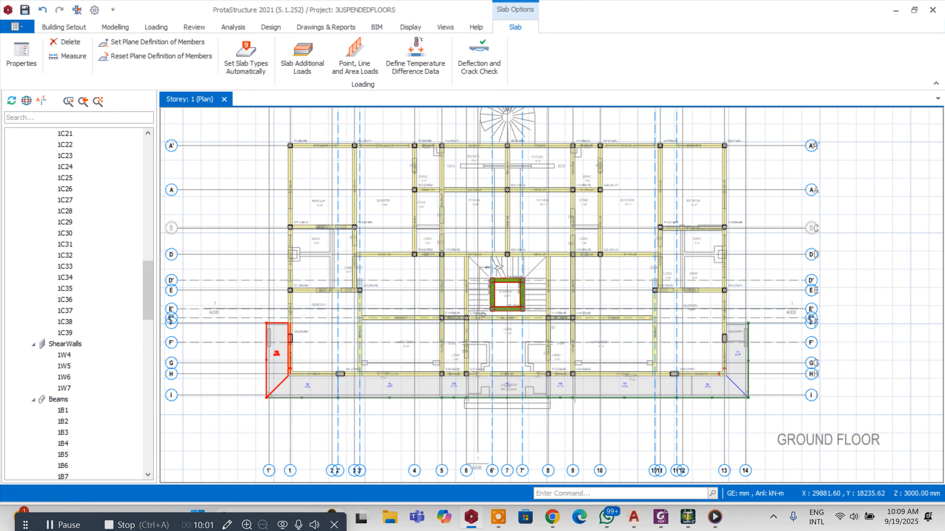
pyautogui.scroll(2, 696, 170)
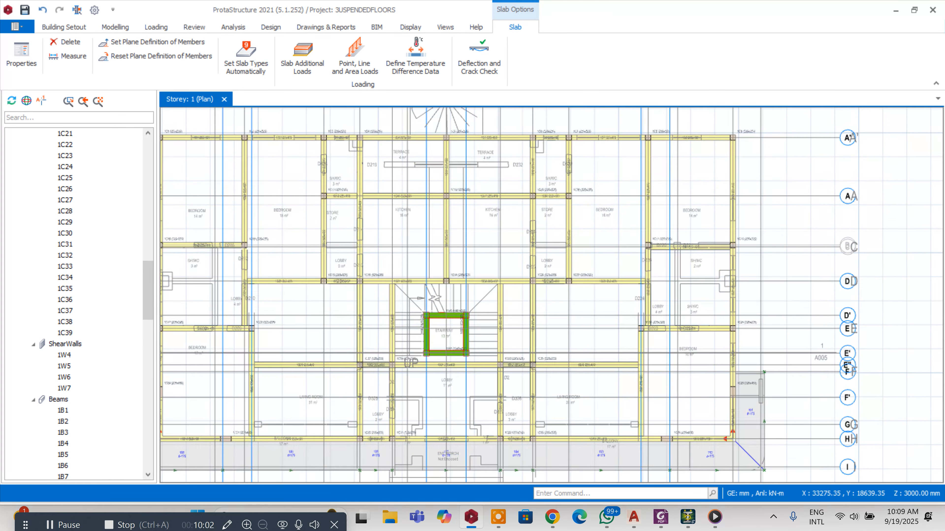
pyautogui.click(123, 26)
pyautogui.click(260, 56)
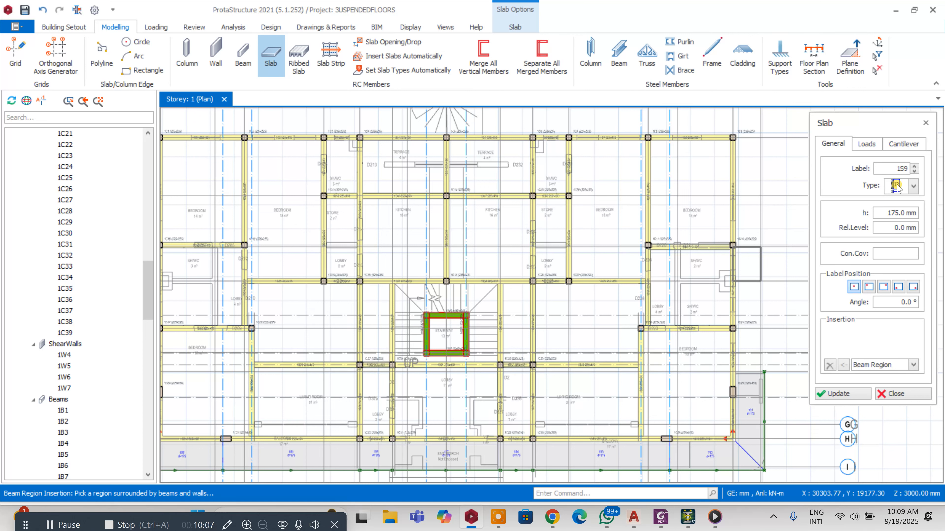
pyautogui.click(913, 186)
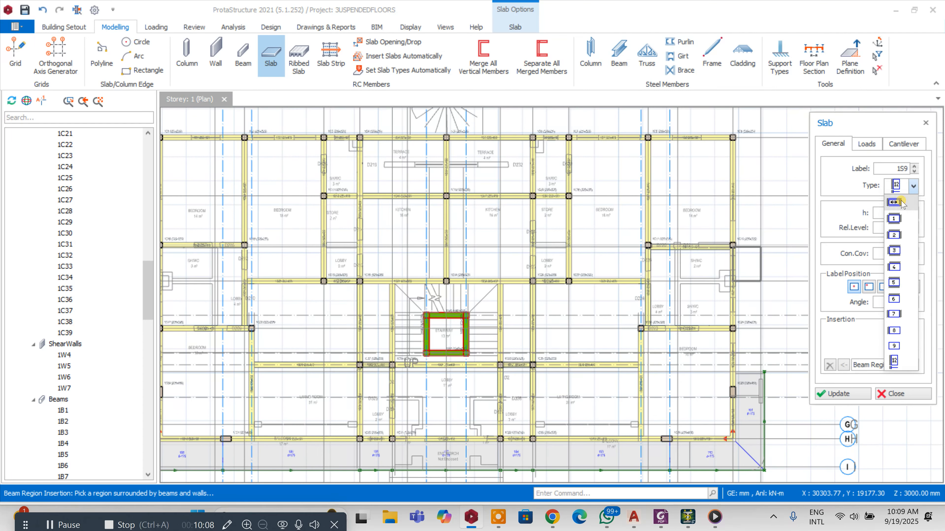
pyautogui.click(907, 218)
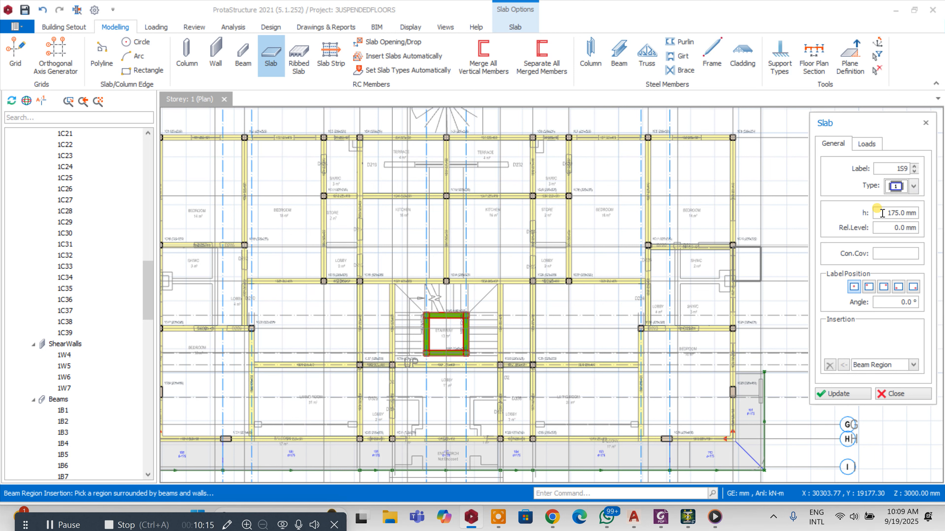
pyautogui.moveTo(882, 213); pyautogui.dragTo(940, 212)
pyautogui.write('1')
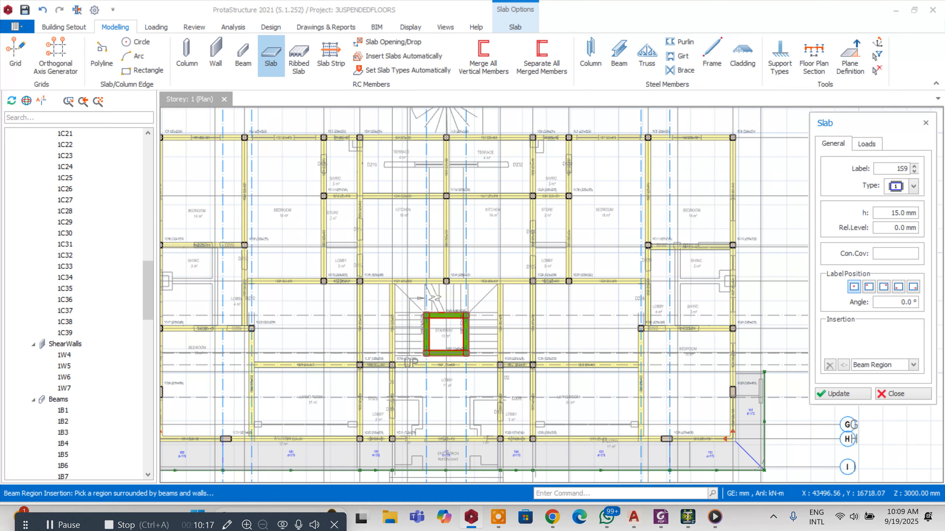
# Step: Assign the Room dead load to the slab and set its imposed load to 1.5 kN/m2
pyautogui.click(866, 144)
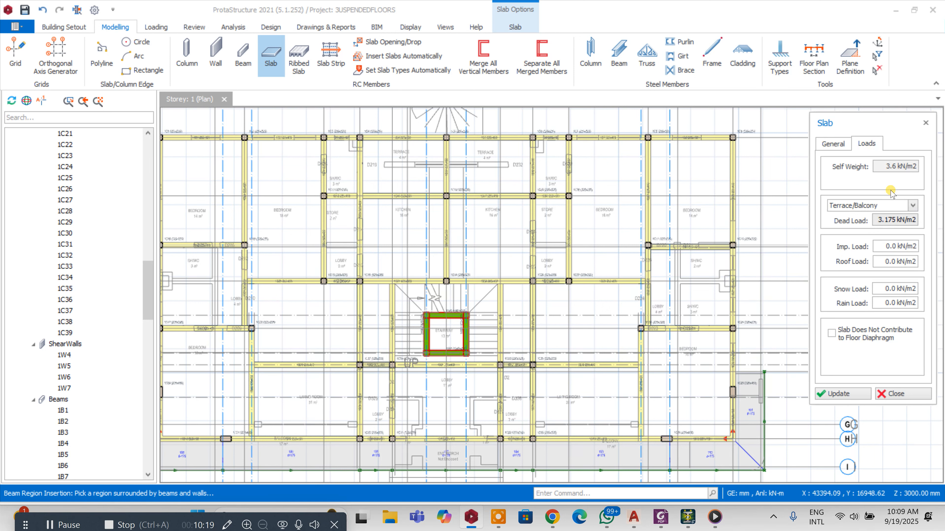
pyautogui.click(913, 206)
pyautogui.click(871, 238)
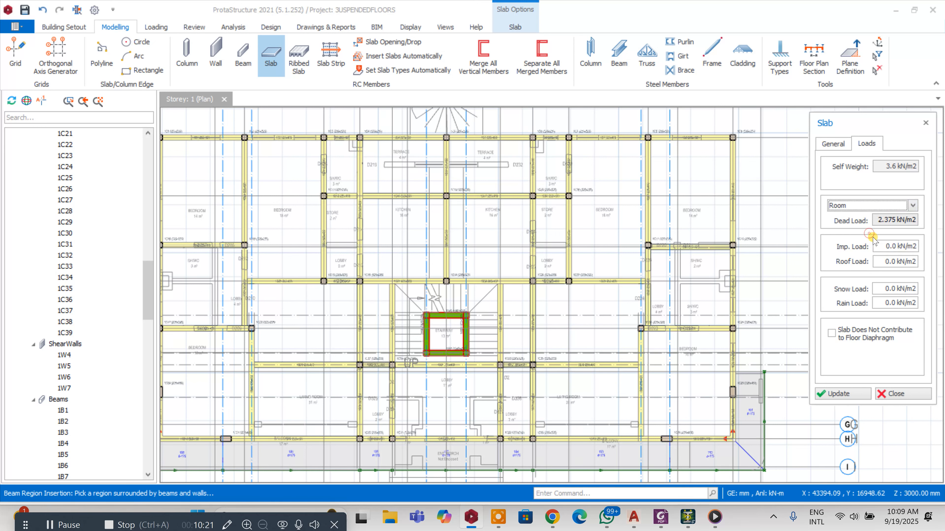
pyautogui.click(880, 247)
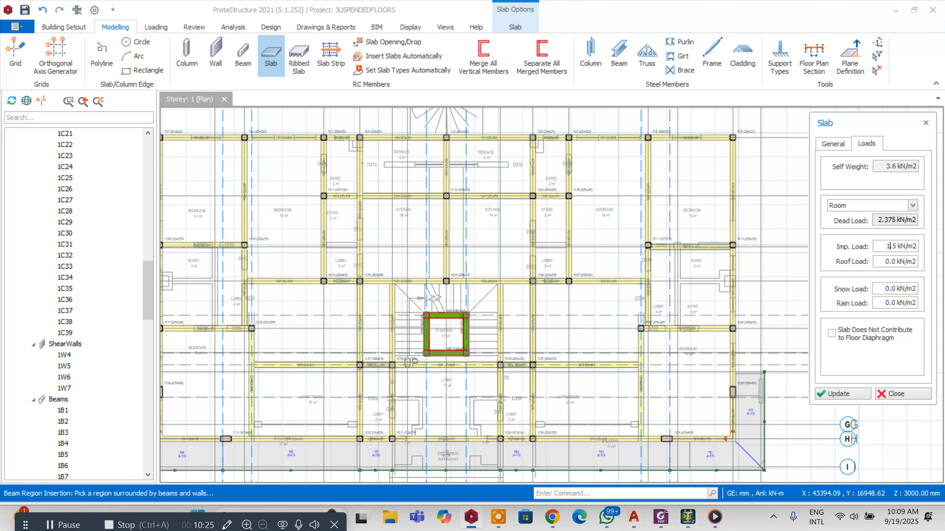
# Step: Insert slabs over the bedrooms between axes 10 and 13 and the SH/WC and lobby bay between axes C and E
pyautogui.click(676, 187)
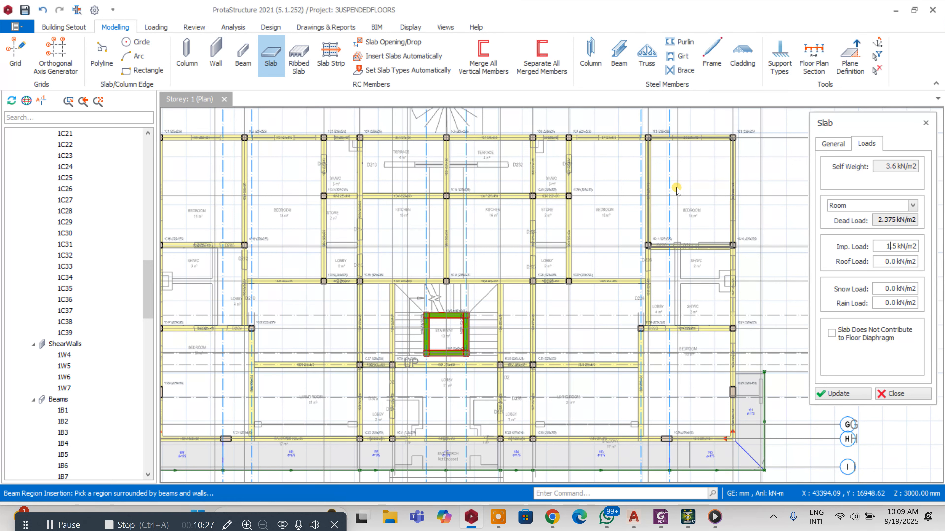
pyautogui.click(626, 207)
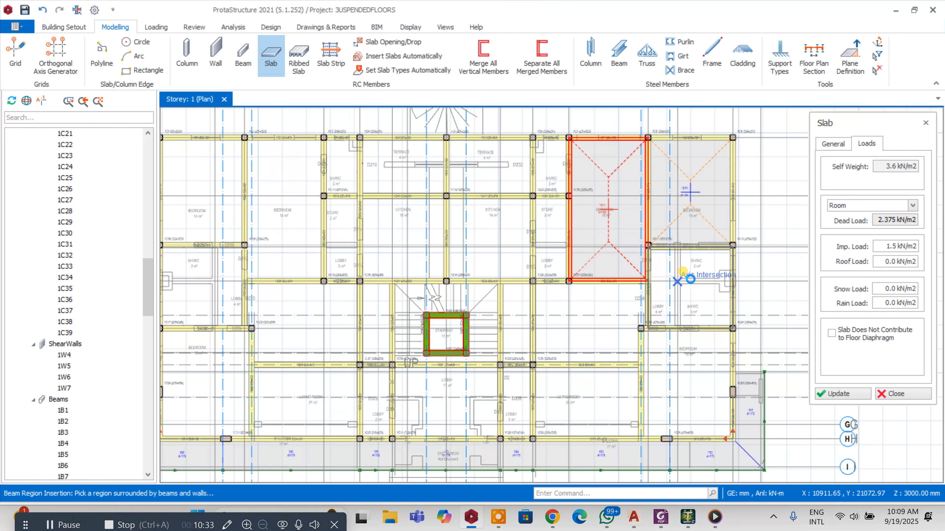
pyautogui.click(686, 281)
pyautogui.scroll(-1, 653, 165)
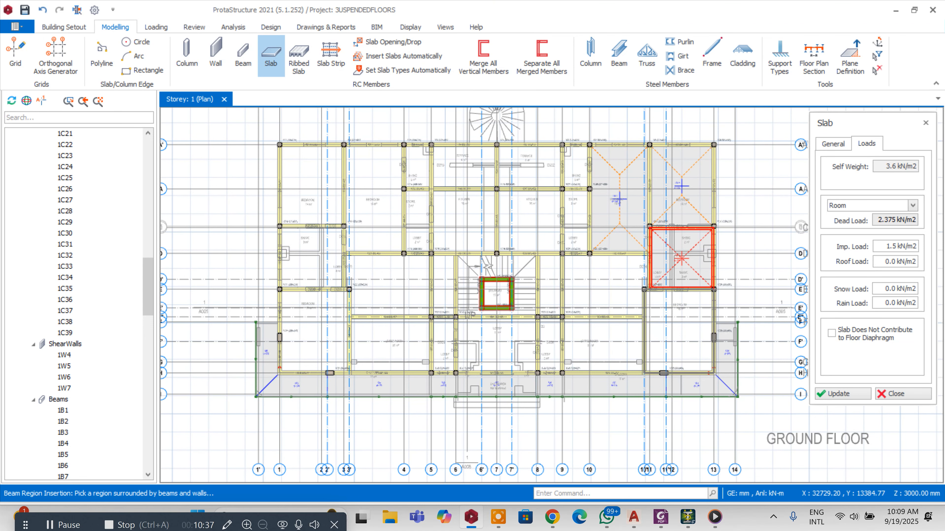
pyautogui.click(651, 329)
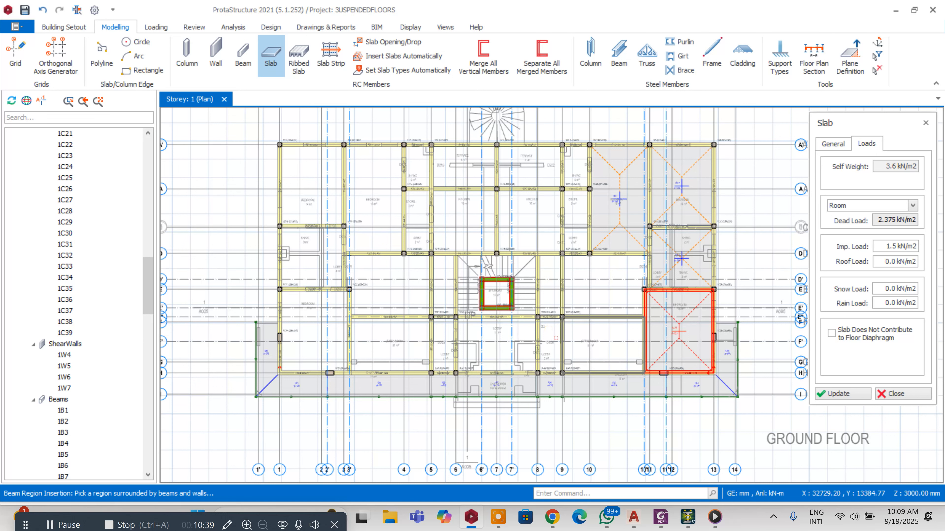
# Step: Insert slabs over the living room bays between axes 9 and 11 and the narrow bay between axes 8 and 9 beside the stairs
pyautogui.click(567, 337)
pyautogui.click(443, 301)
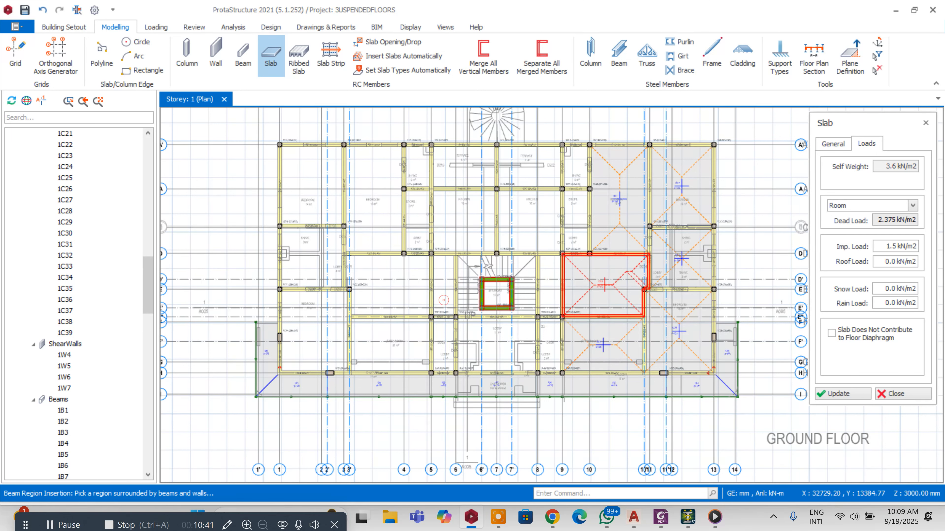
pyautogui.click(465, 226)
pyautogui.click(532, 219)
pyautogui.click(581, 168)
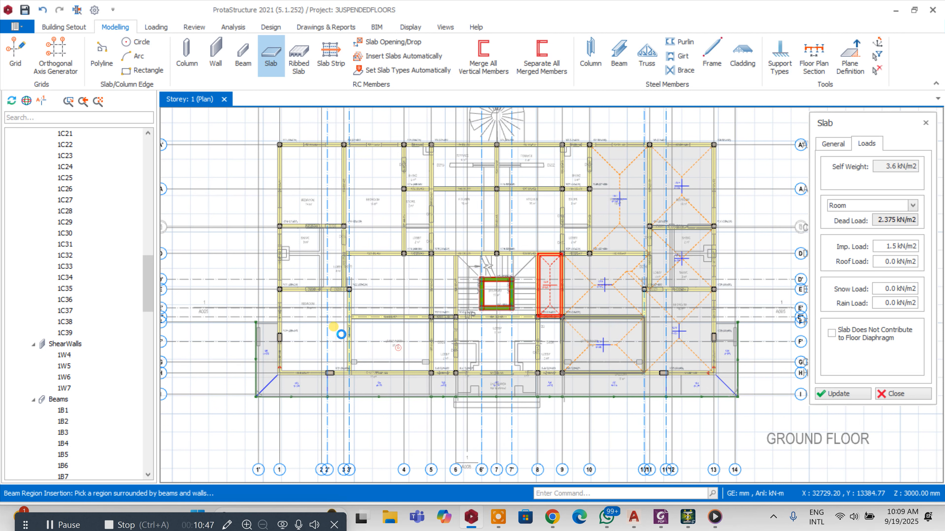
# Step: Insert slabs over the central lobby, the bays between axes 5 and 6, both kitchens, and the lobby and store between axes 9 and 10
pyautogui.click(306, 363)
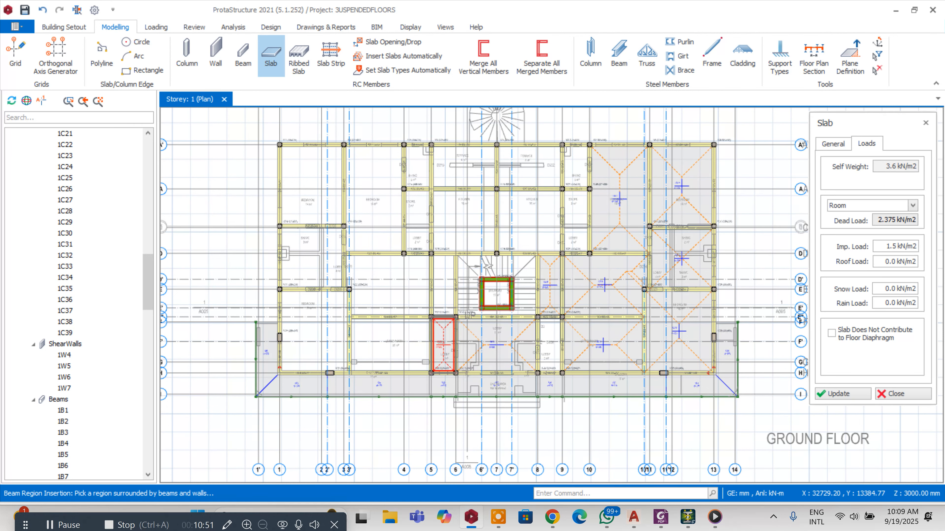
pyautogui.click(443, 285)
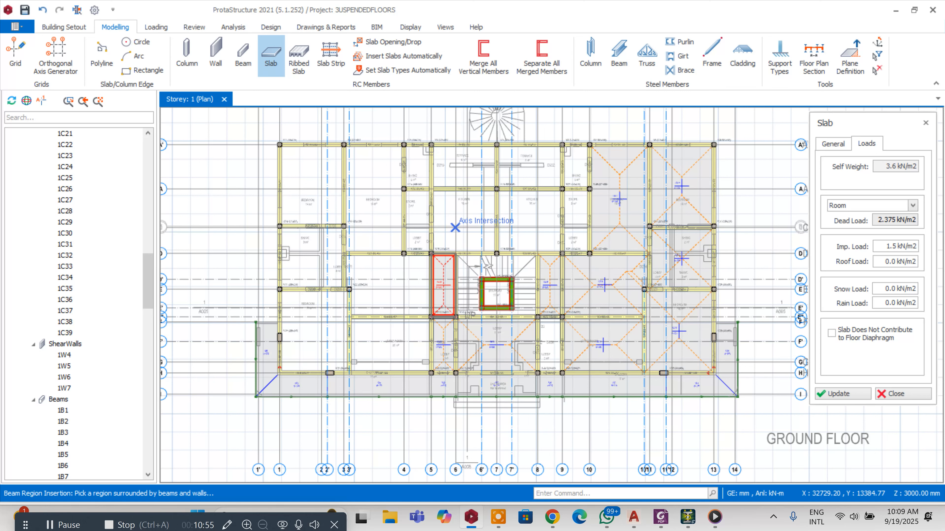
pyautogui.click(454, 228)
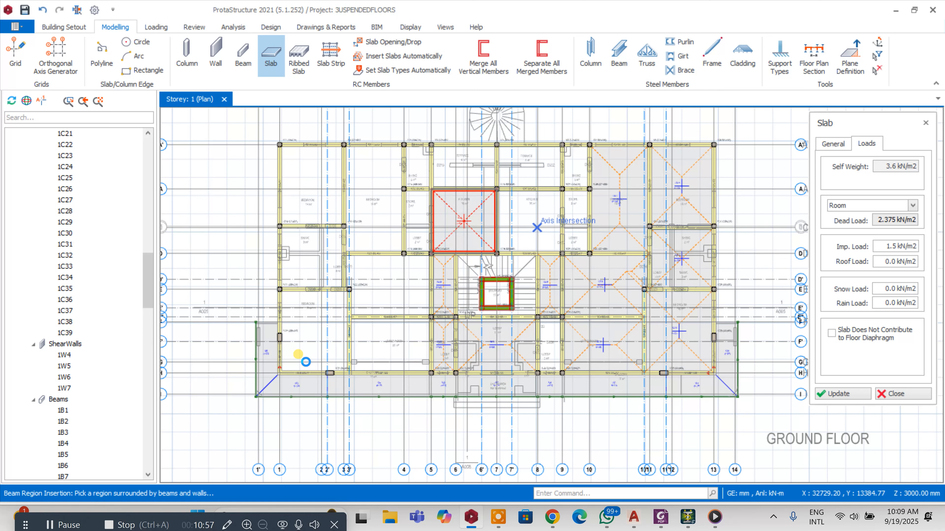
pyautogui.click(537, 227)
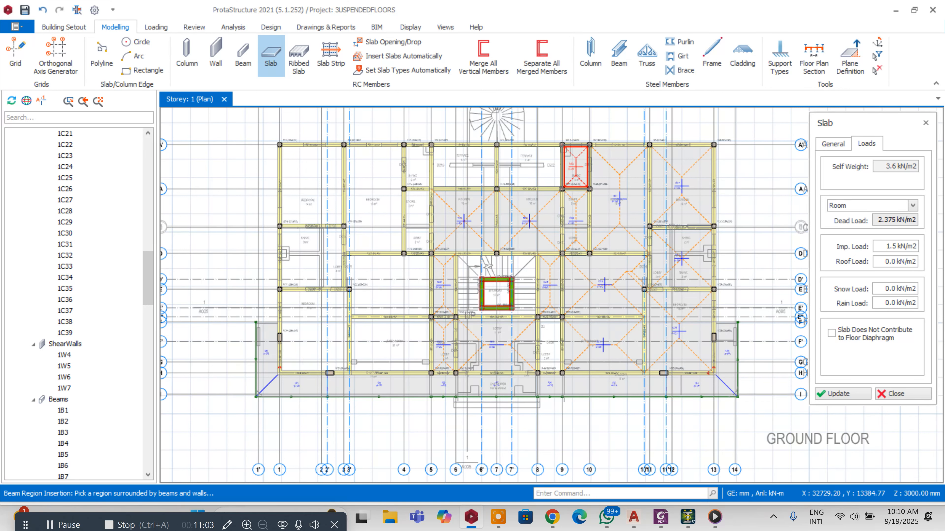
# Step: Insert slabs over the terraces, the bays between axes 4 and 5, the living room and bedrooms towards axis 1, and the lobby between axes 8 and 9
pyautogui.click(305, 364)
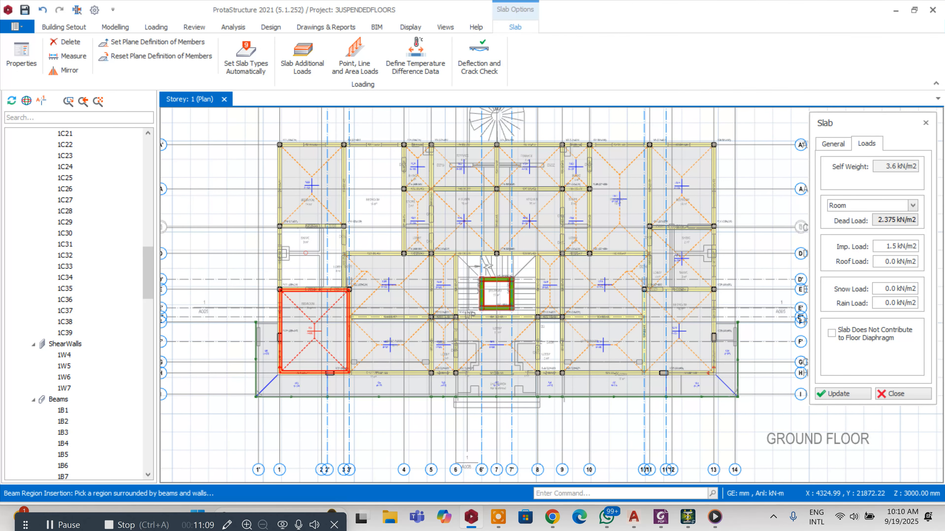
pyautogui.click(523, 283)
pyautogui.scroll(2, 524, 283)
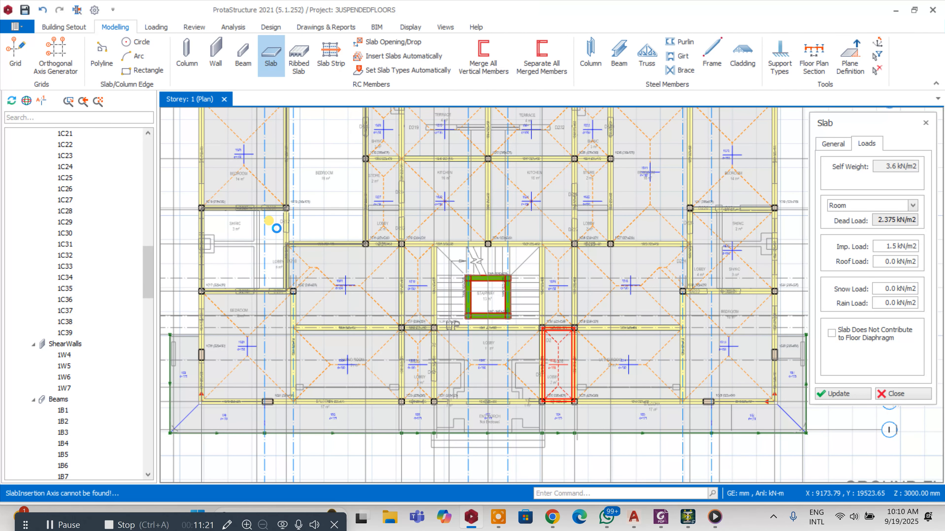
# Step: Delete beam 1B28 on axis 3 between axes C and E
pyautogui.scroll(5, 290, 220)
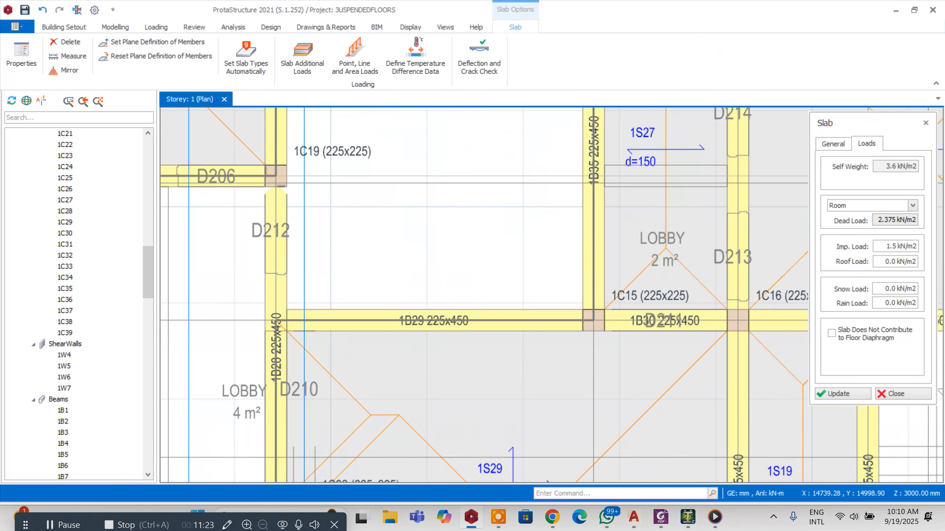
pyautogui.press('Escape')
pyautogui.scroll(-4, 308, 244)
pyautogui.scroll(3, 301, 247)
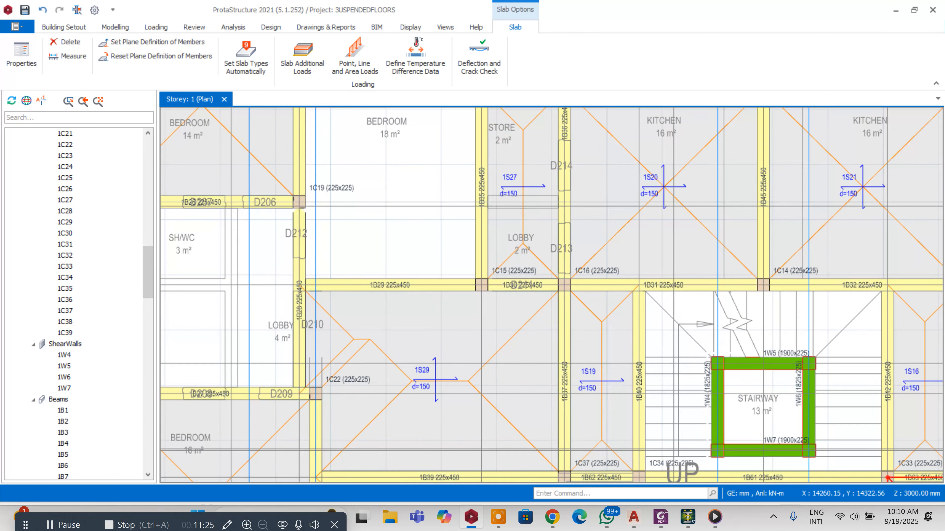
pyautogui.rightClick(300, 294)
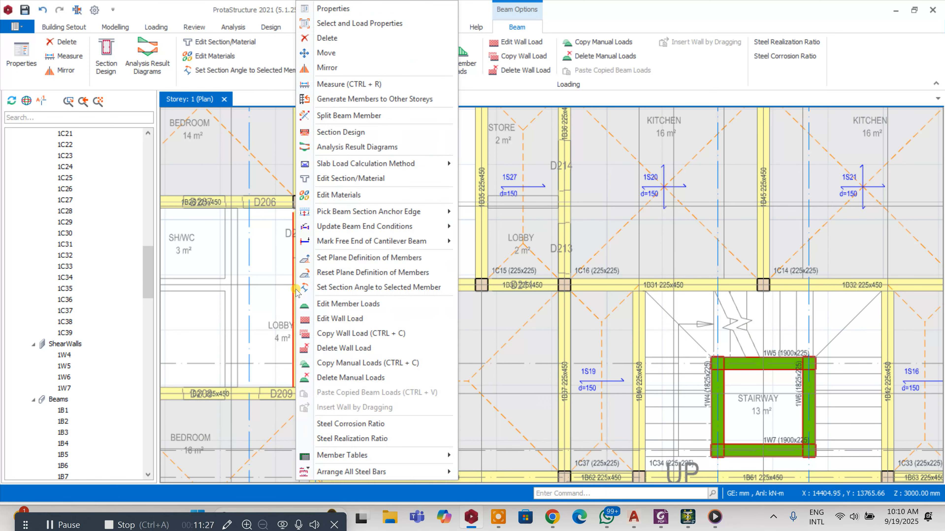
pyautogui.click(383, 7)
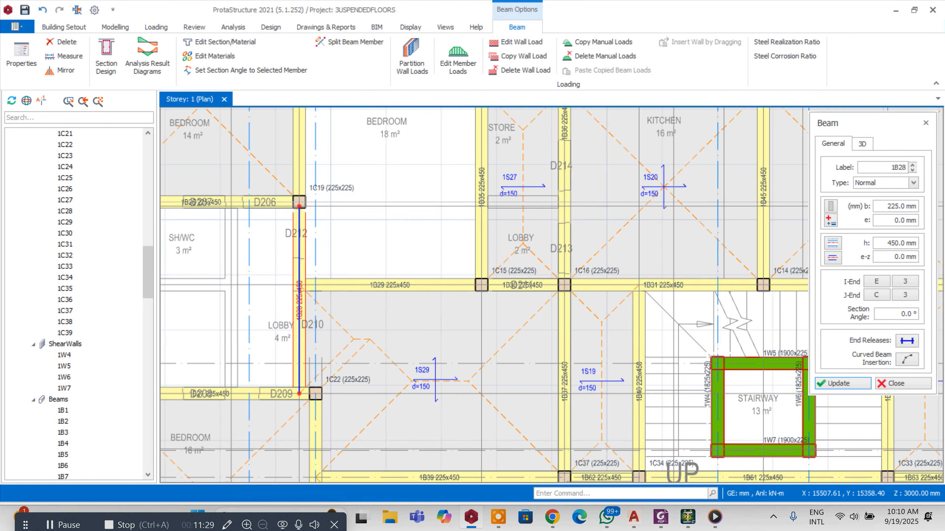
pyautogui.press('Delete')
# Step: Insert a 225x450 mm beam along axis 3 from axis C to axis E without splitting it at supporting spans
pyautogui.scroll(3, 290, 206)
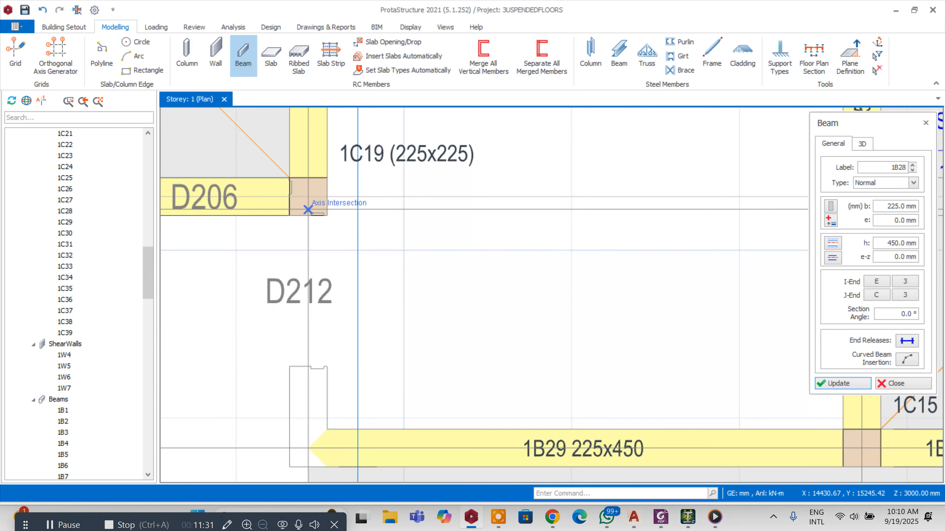
pyautogui.scroll(2, 304, 206)
pyautogui.scroll(-2, 306, 204)
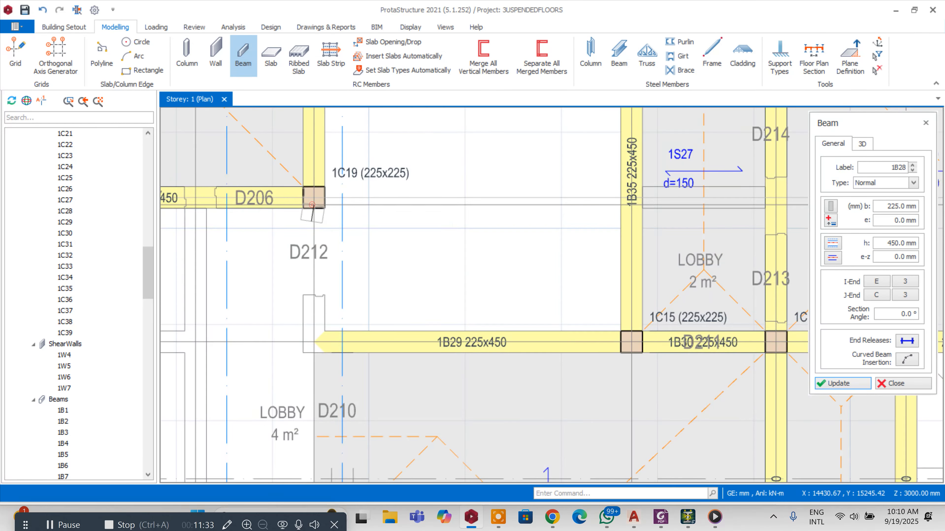
pyautogui.scroll(-5, 313, 204)
pyautogui.scroll(5, 350, 184)
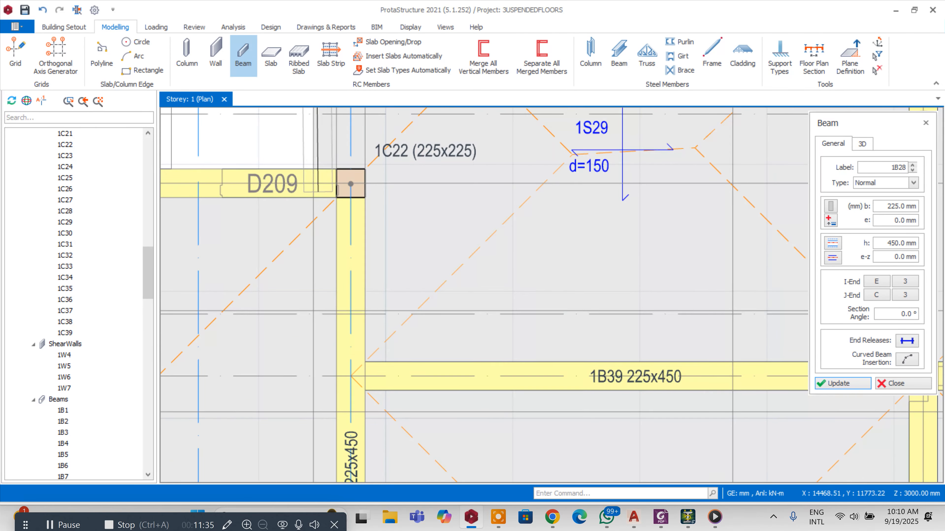
pyautogui.click(314, 184)
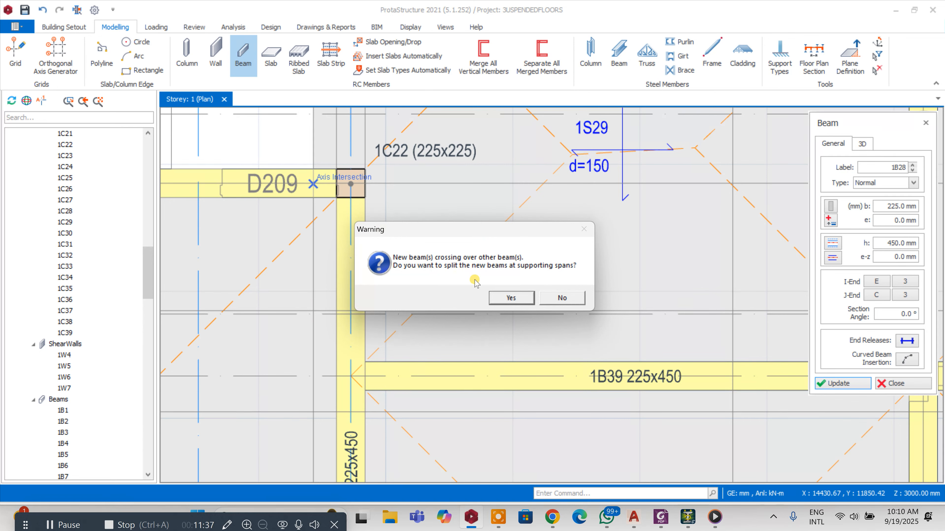
pyautogui.click(554, 296)
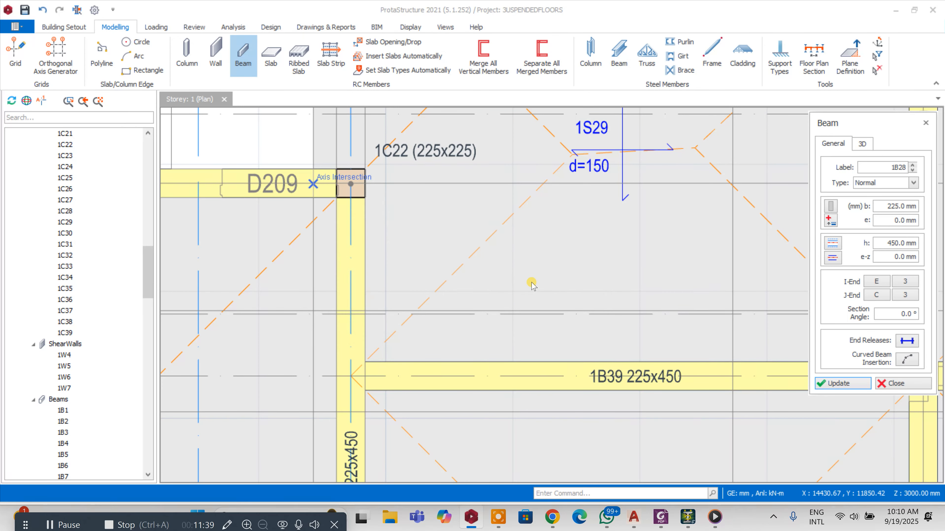
pyautogui.click(520, 268)
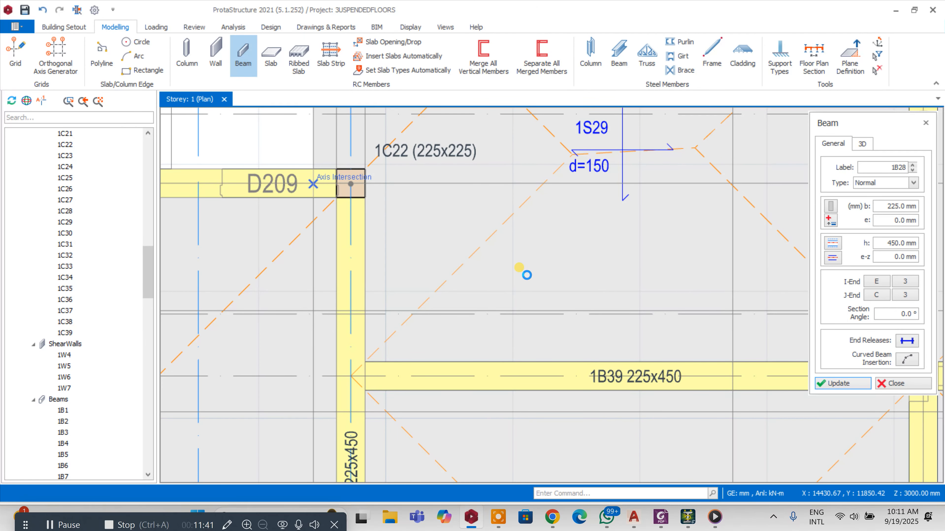
pyautogui.scroll(-5, 519, 268)
pyautogui.scroll(1, 503, 200)
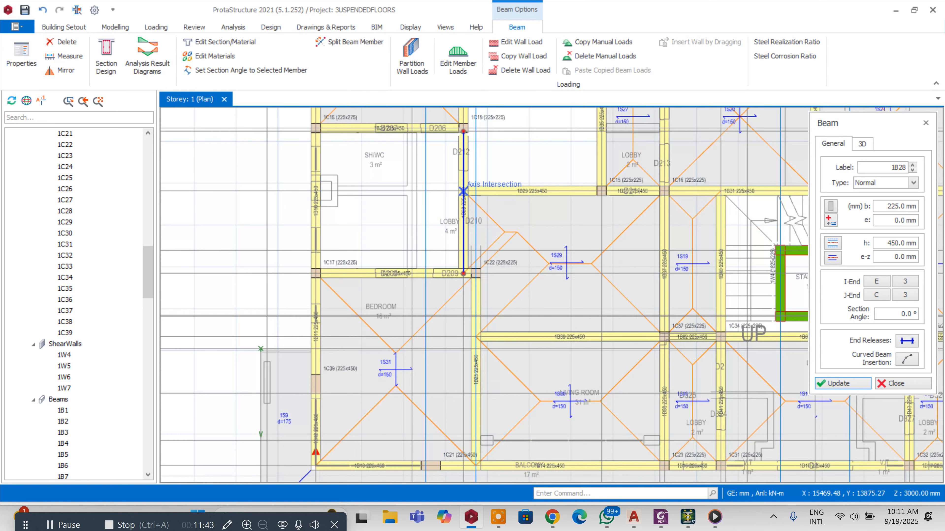
pyautogui.press('Escape')
# Step: Open the properties of slab 1S29 and switch the slab insertion method to Pick Points
pyautogui.click(503, 223)
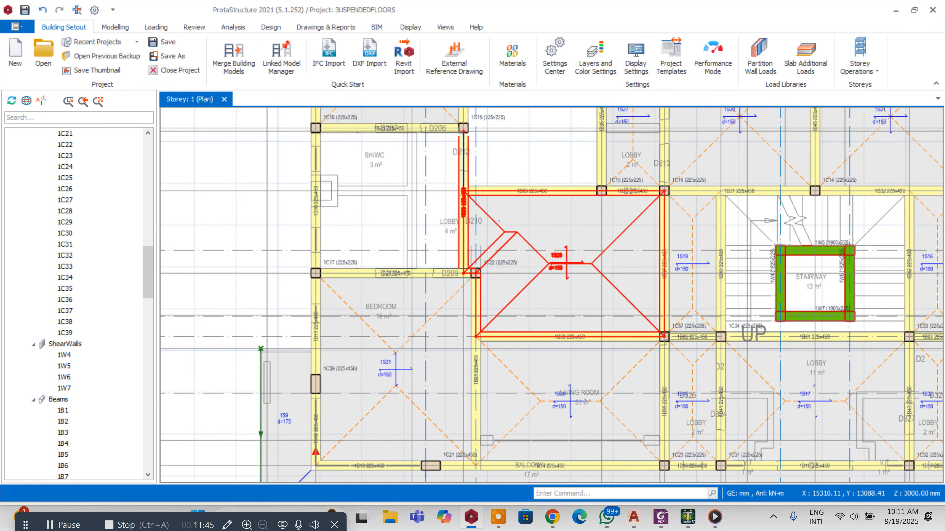
pyautogui.rightClick(498, 224)
pyautogui.click(529, 236)
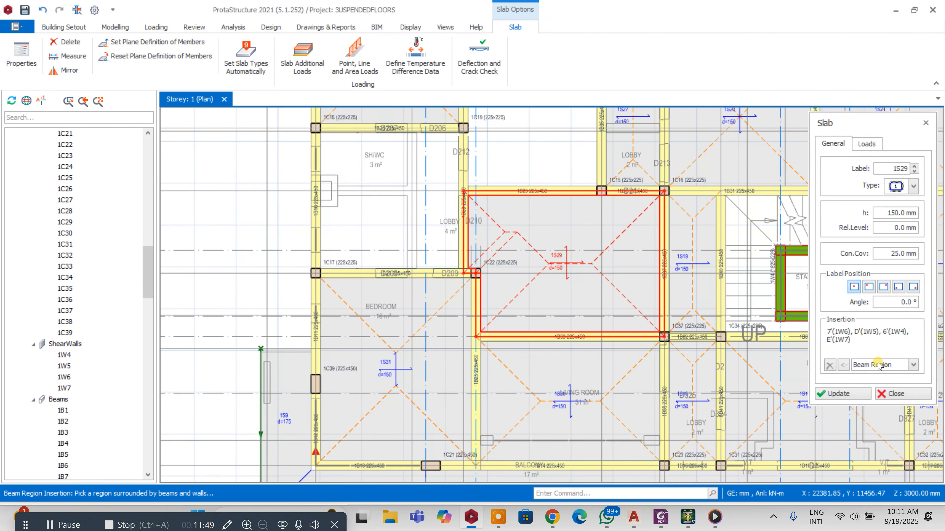
pyautogui.click(913, 365)
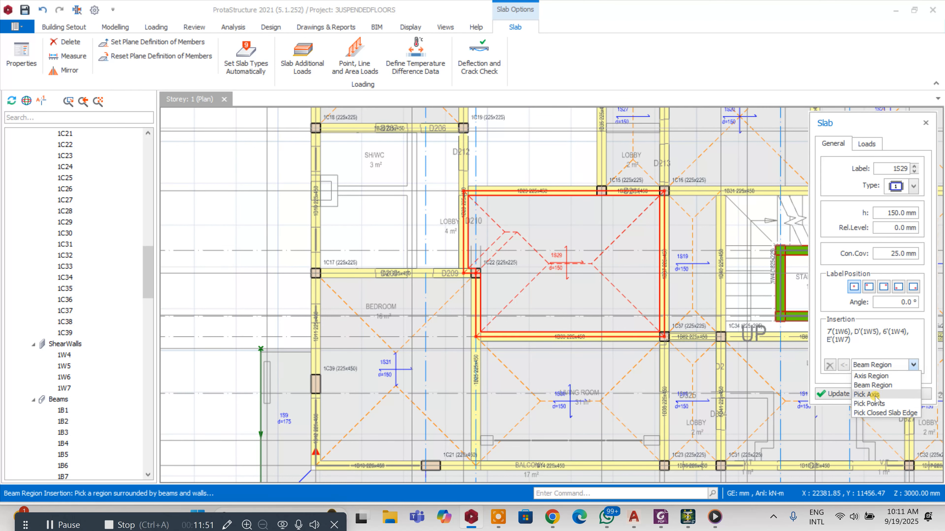
pyautogui.click(870, 403)
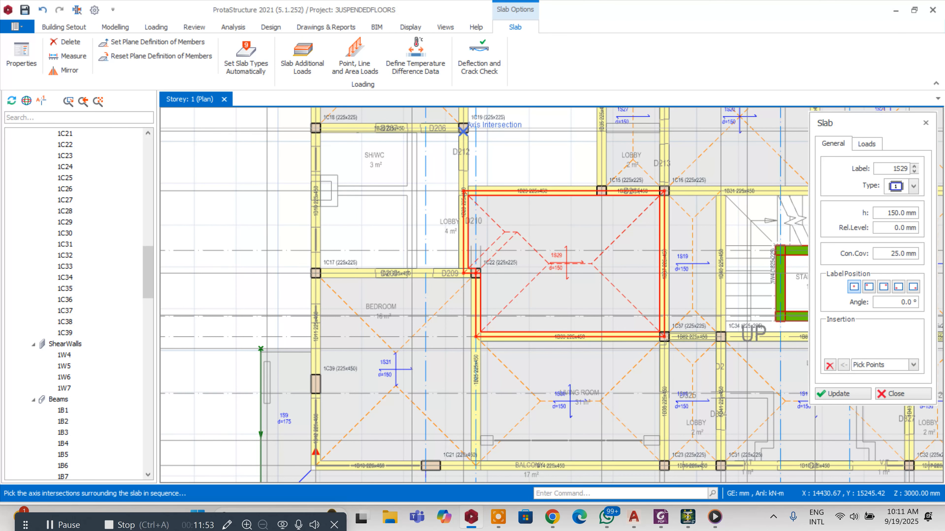
# Step: Insert a 150 mm slab over the SH/WC and lobby area bounded by axes 3, E, 1 and B by picking axis intersections
pyautogui.scroll(3, 463, 131)
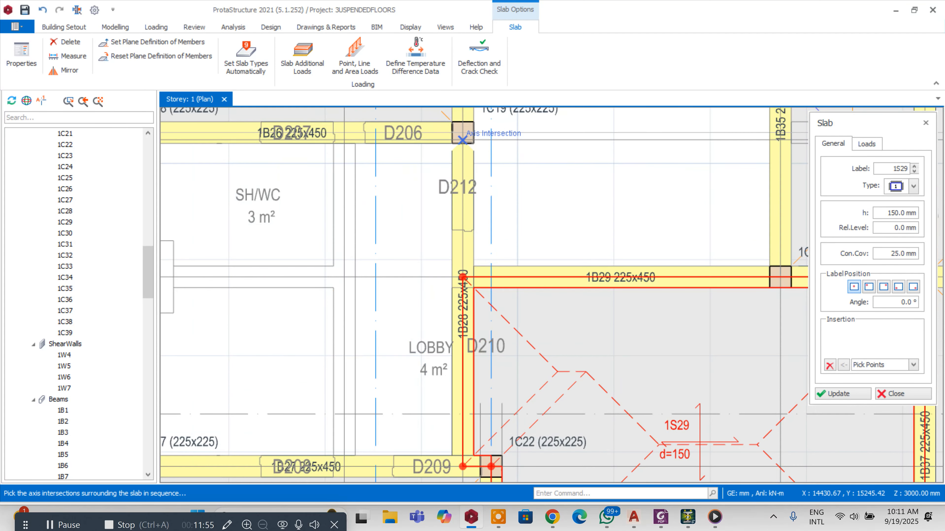
pyautogui.scroll(1, 462, 140)
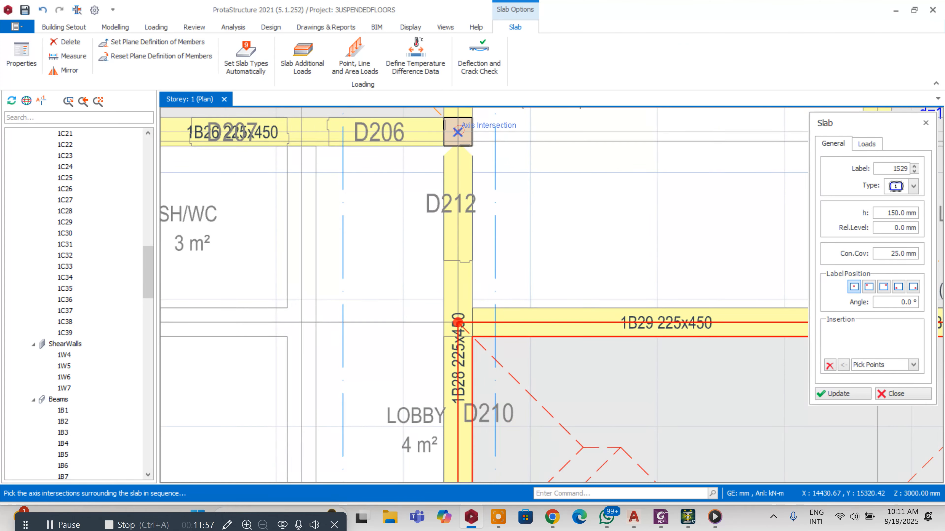
pyautogui.scroll(-3, 457, 132)
pyautogui.scroll(-2, 513, 268)
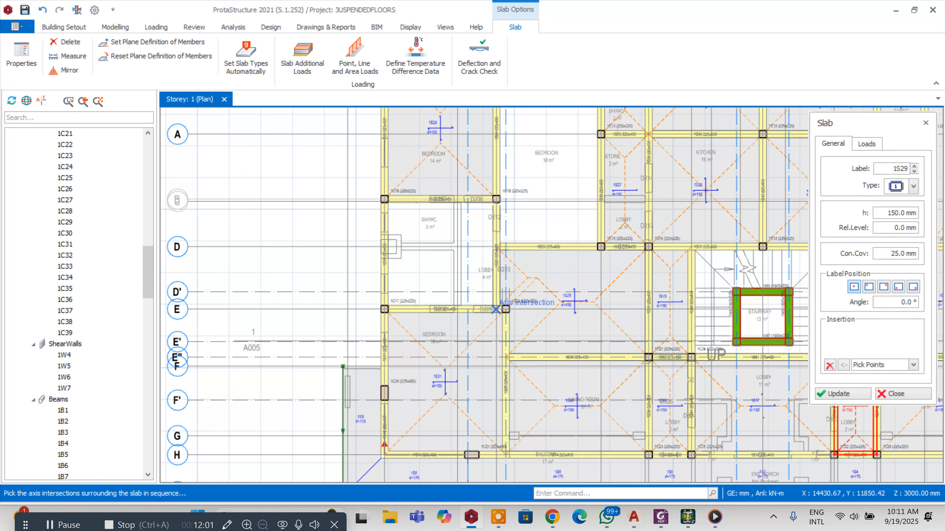
pyautogui.click(495, 309)
pyautogui.click(383, 309)
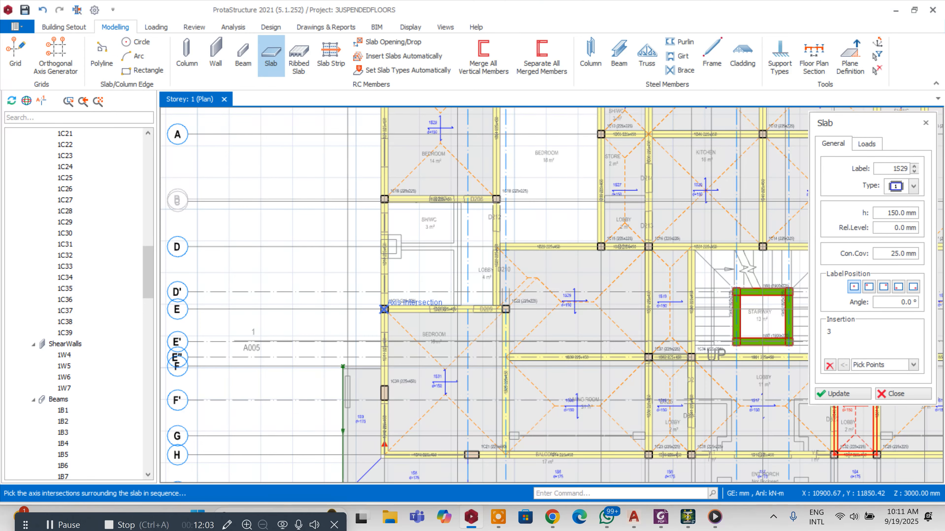
pyautogui.scroll(2, 385, 197)
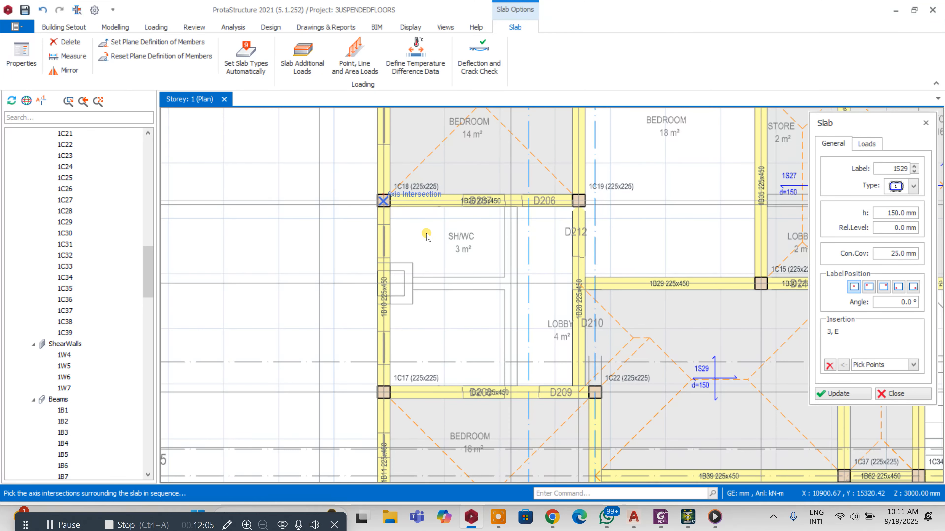
pyautogui.rightClick(439, 233)
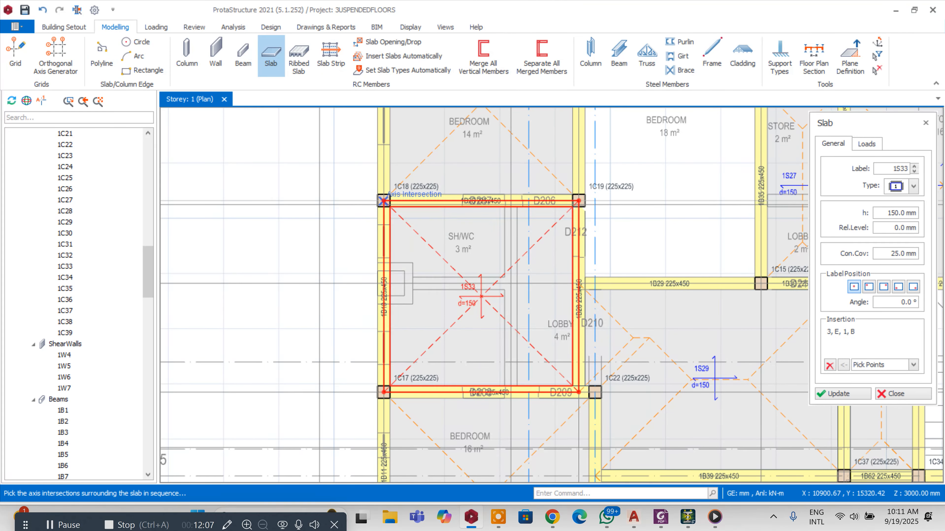
pyautogui.scroll(-4, 435, 235)
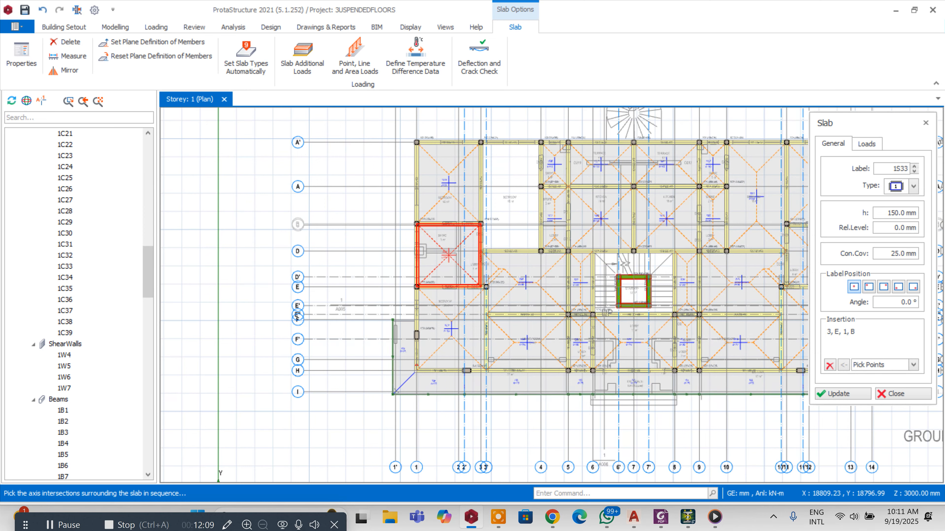
pyautogui.scroll(2, 541, 251)
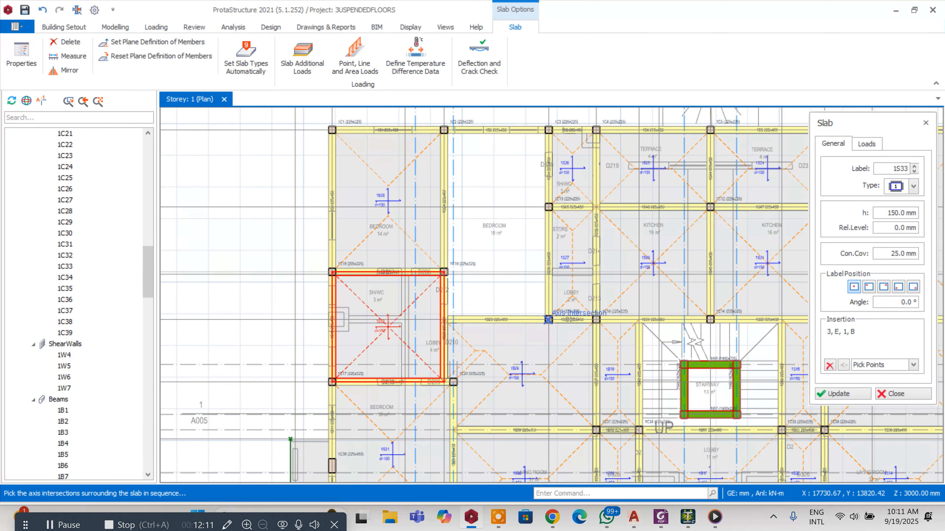
pyautogui.scroll(1, 443, 319)
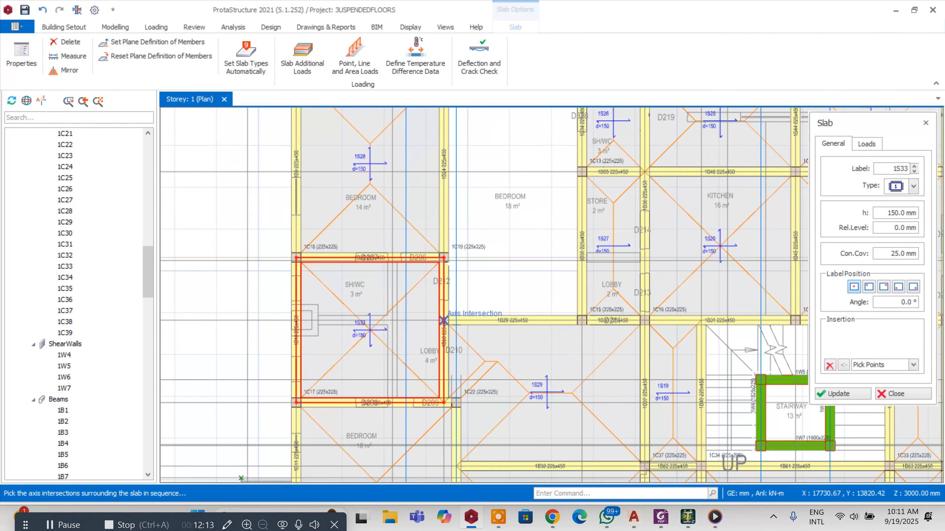
pyautogui.scroll(2, 443, 320)
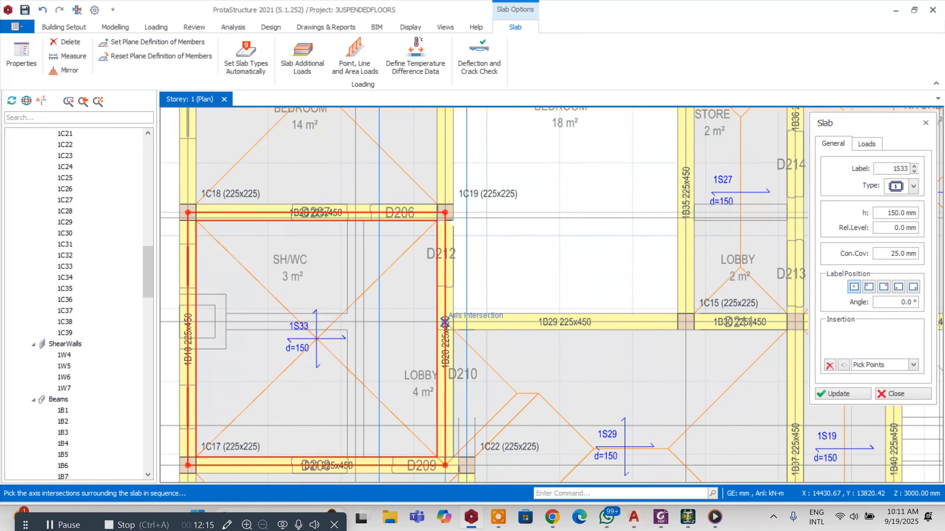
pyautogui.scroll(-3, 444, 322)
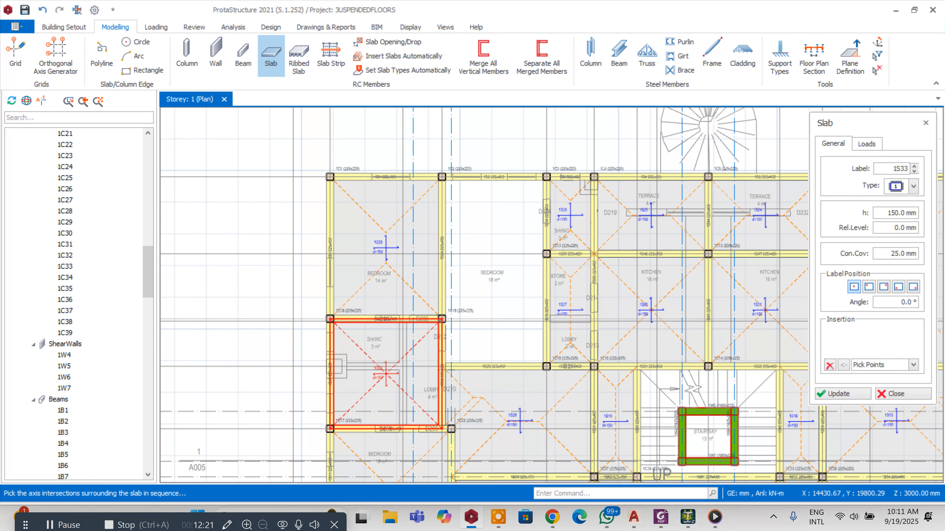
pyautogui.scroll(1, 522, 276)
pyautogui.press('Escape')
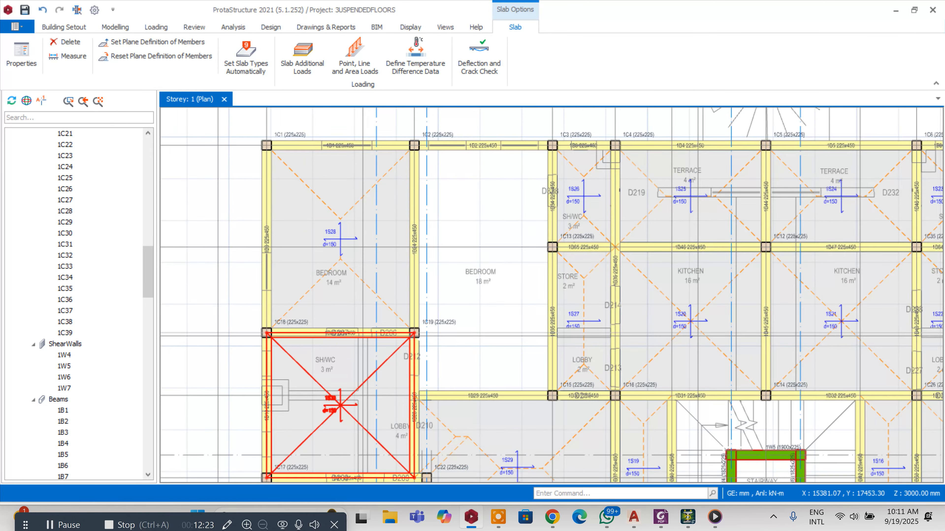
pyautogui.scroll(-3, 404, 203)
pyautogui.scroll(2, 682, 211)
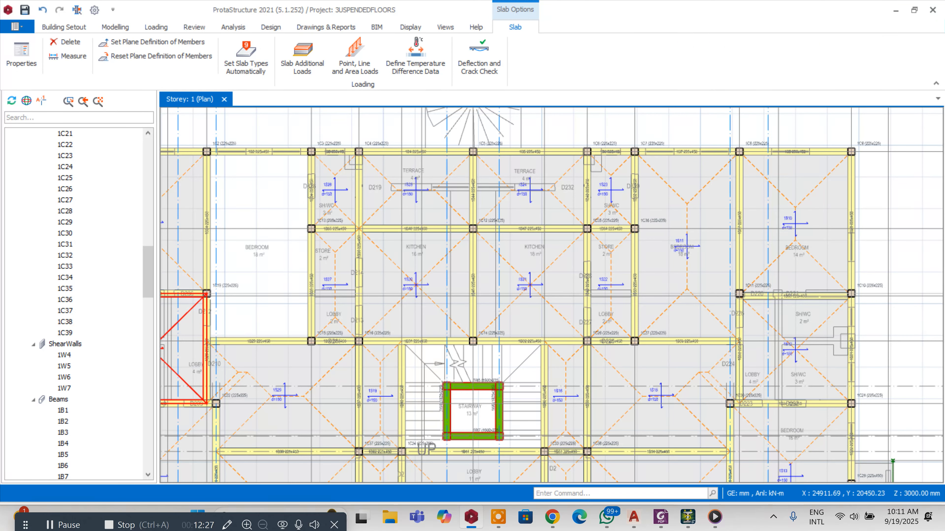
# Step: Insert a 150 mm slab over the 18 m² bedroom bounded by axes A', 4, D and 3 by picking axis intersections, and finish slab insertion
pyautogui.click(115, 27)
pyautogui.click(270, 56)
pyautogui.scroll(-4, 475, 188)
pyautogui.scroll(6, 380, 170)
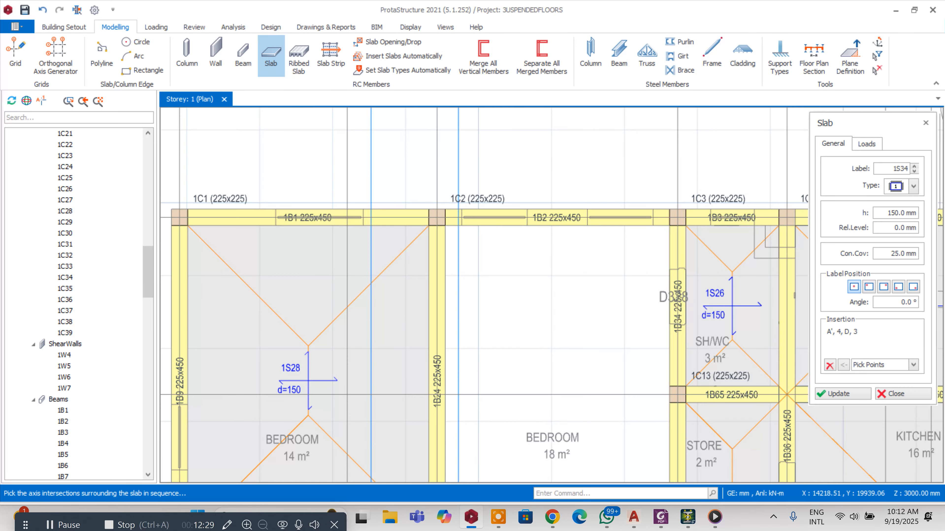
pyautogui.click(677, 217)
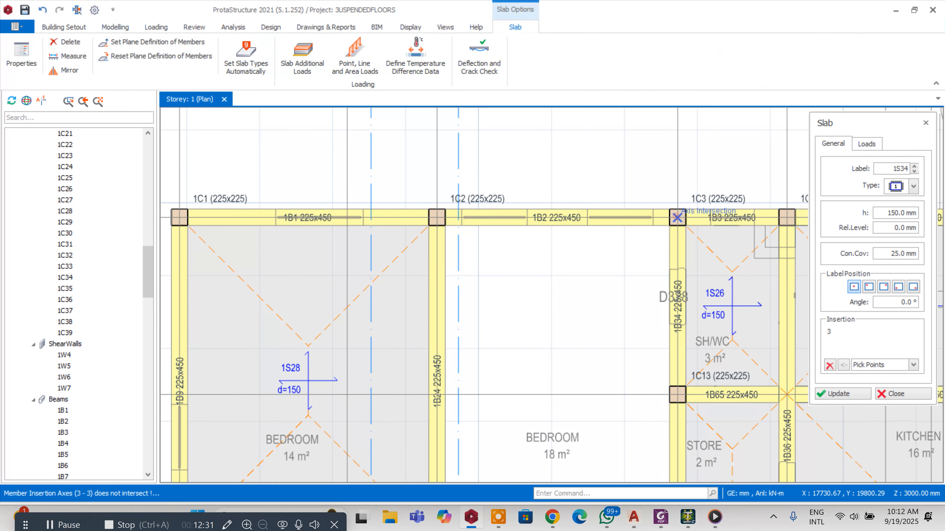
pyautogui.click(677, 217)
pyautogui.scroll(-4, 567, 159)
pyautogui.scroll(4, 587, 295)
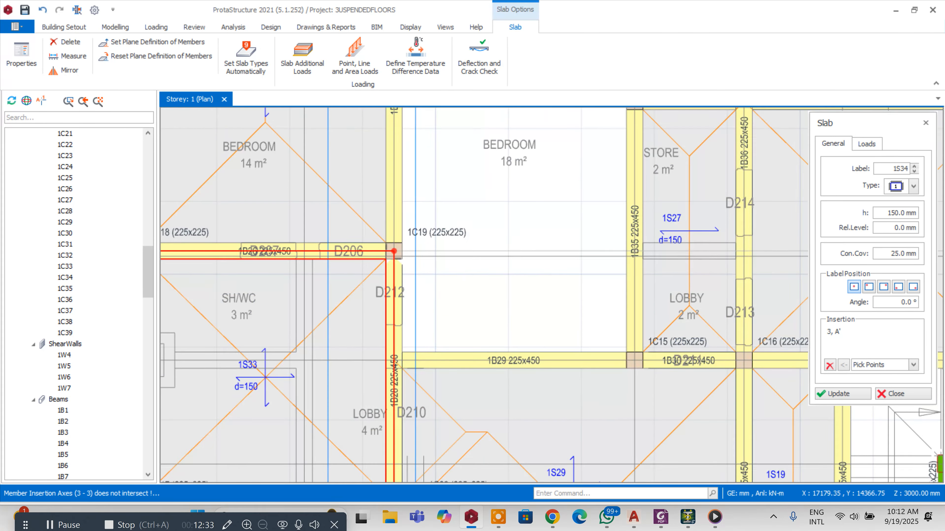
pyautogui.click(394, 360)
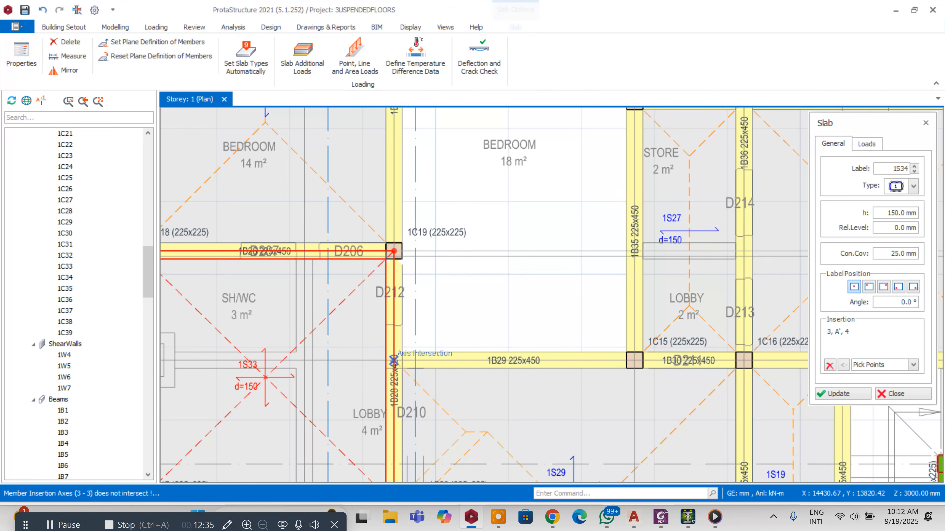
pyautogui.click(447, 300)
pyautogui.scroll(-5, 487, 307)
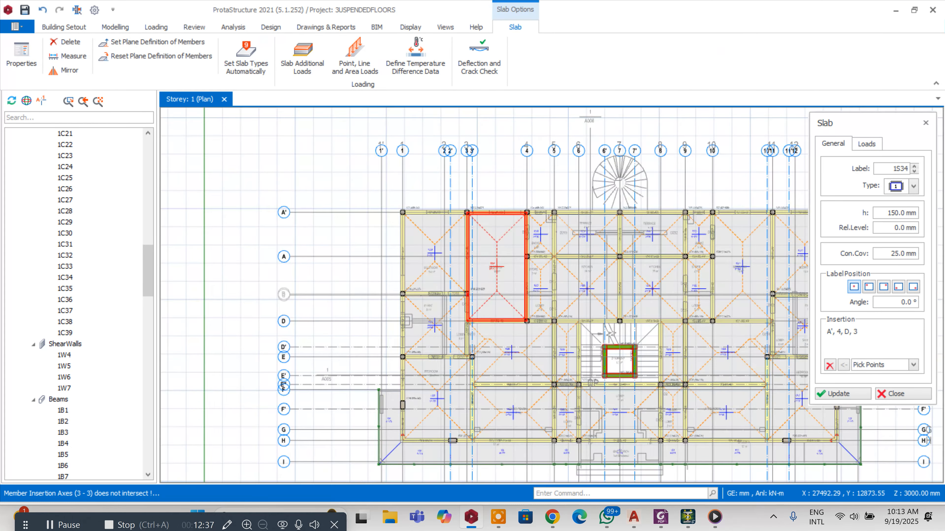
pyautogui.scroll(1, 489, 260)
pyautogui.moveTo(483, 253); pyautogui.dragTo(318, 229, button='middle')
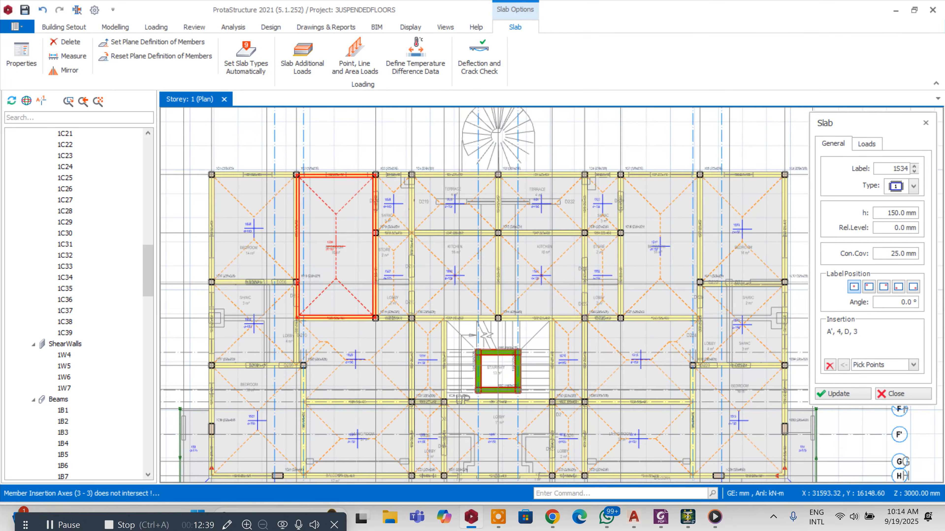
pyautogui.click(903, 393)
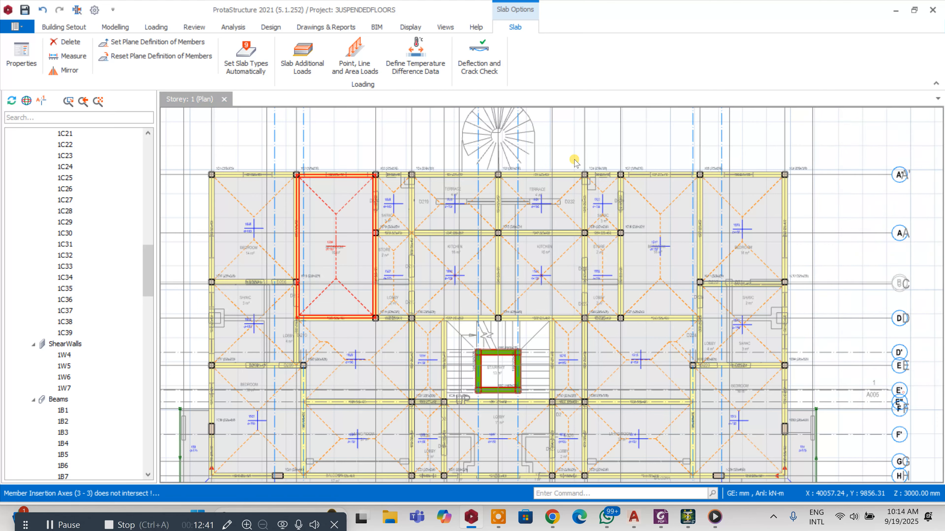
# Step: Open the wall load editor for beam 1B20 on axis 13 and set the wall unit weight to 3.47 kN/m2
pyautogui.scroll(-2, 418, 132)
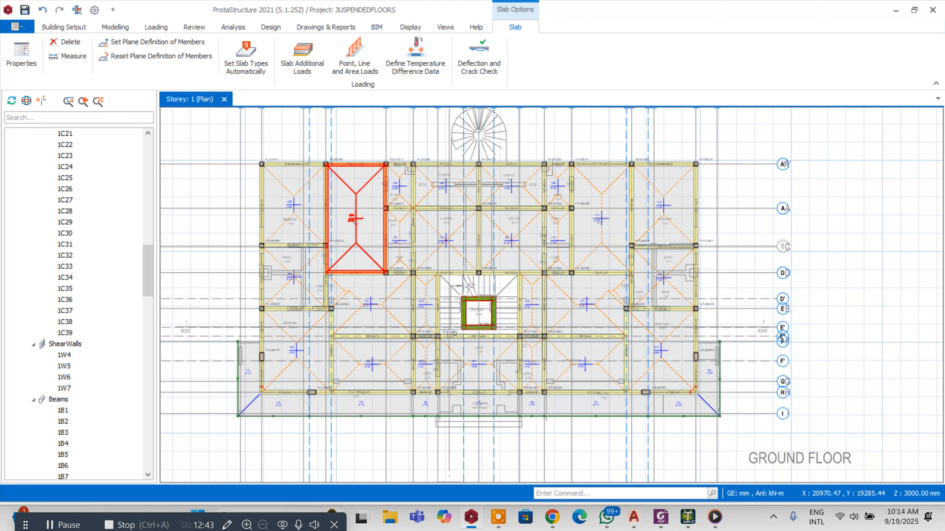
pyautogui.scroll(4, 695, 190)
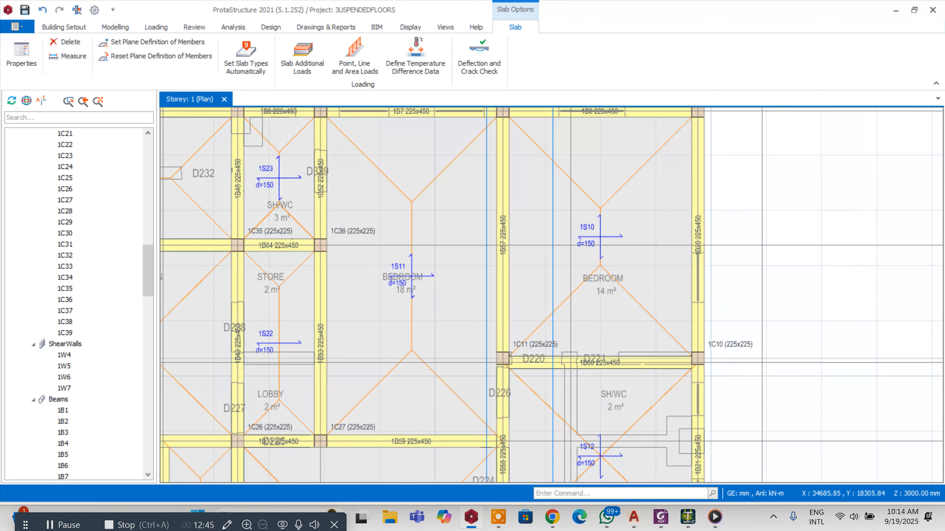
pyautogui.rightClick(694, 230)
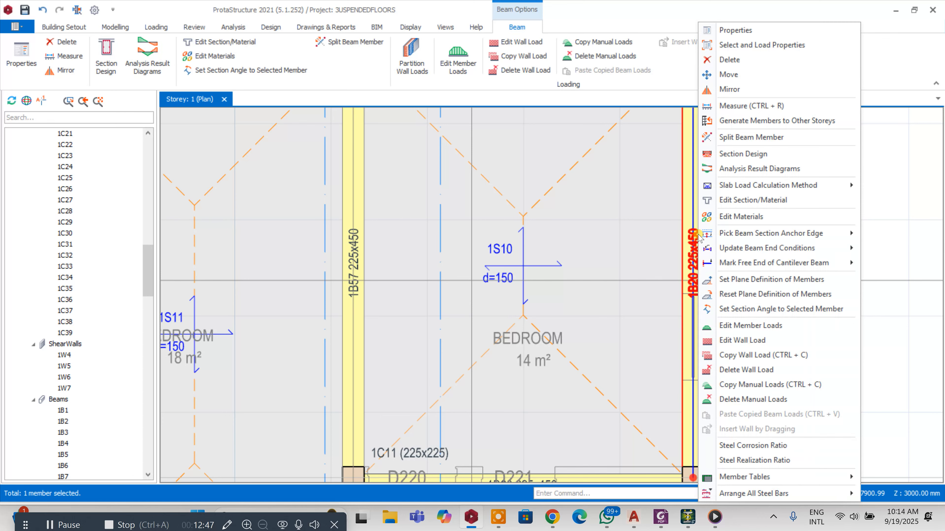
pyautogui.click(724, 341)
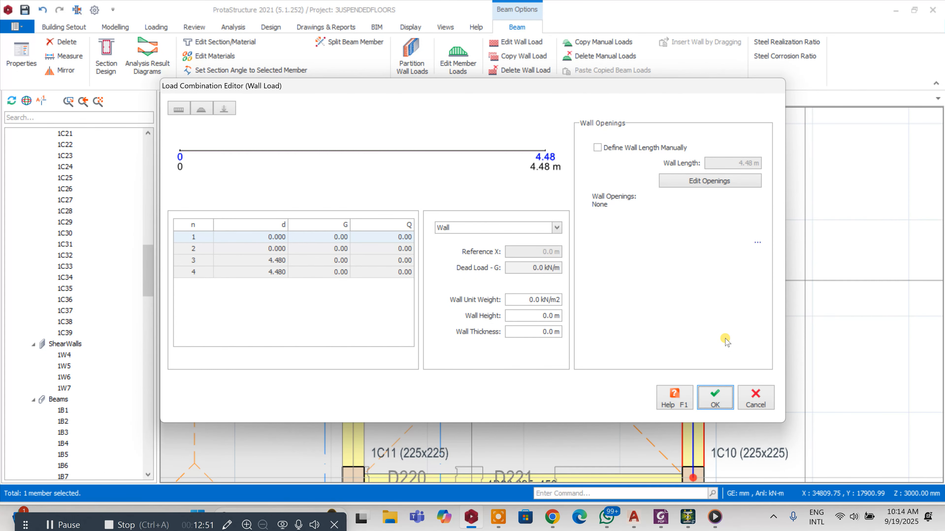
pyautogui.click(521, 301)
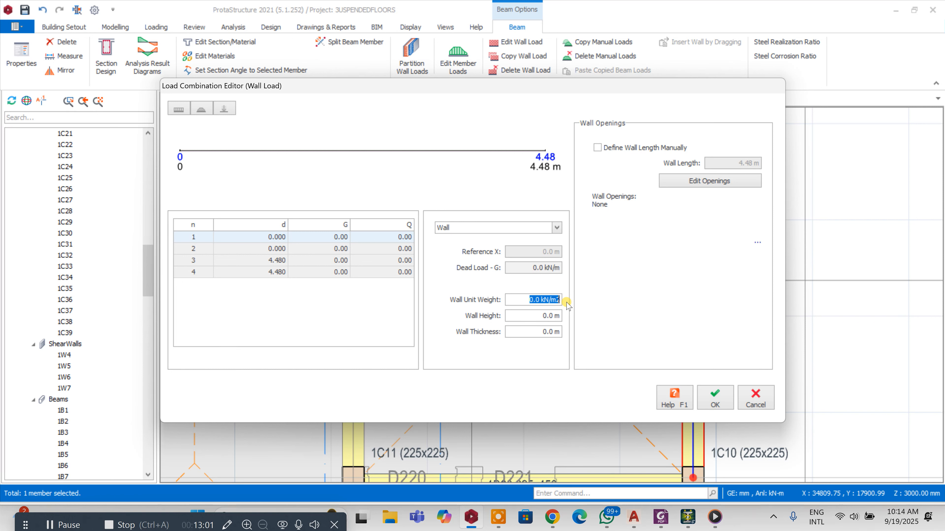
pyautogui.write('3.47')
pyautogui.press('Tab')
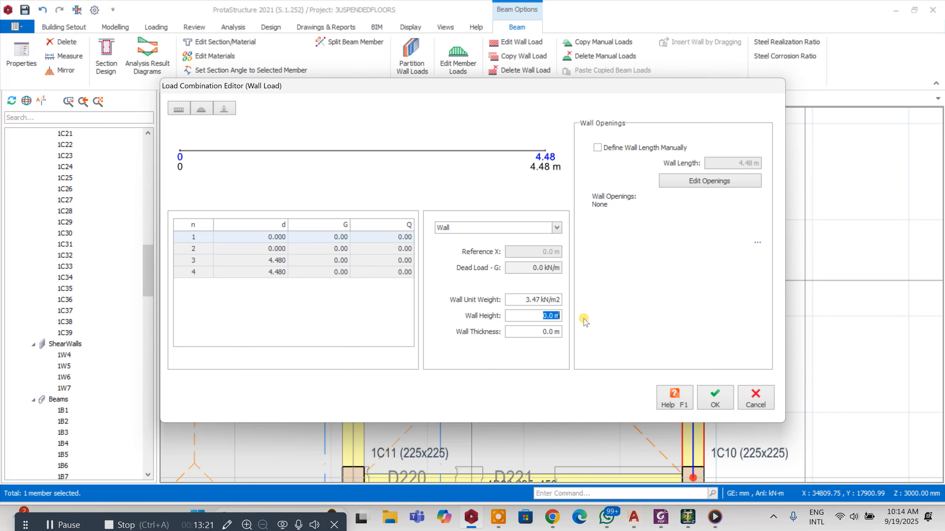
# Step: Set the wall height to 3.15 m and the wall thickness to 0.225 m, and apply the wall load to the beam
pyautogui.write('315')
pyautogui.moveTo(530, 316); pyautogui.dragTo(584, 323)
pyautogui.write('3')
pyautogui.moveTo(538, 337); pyautogui.dragTo(567, 333)
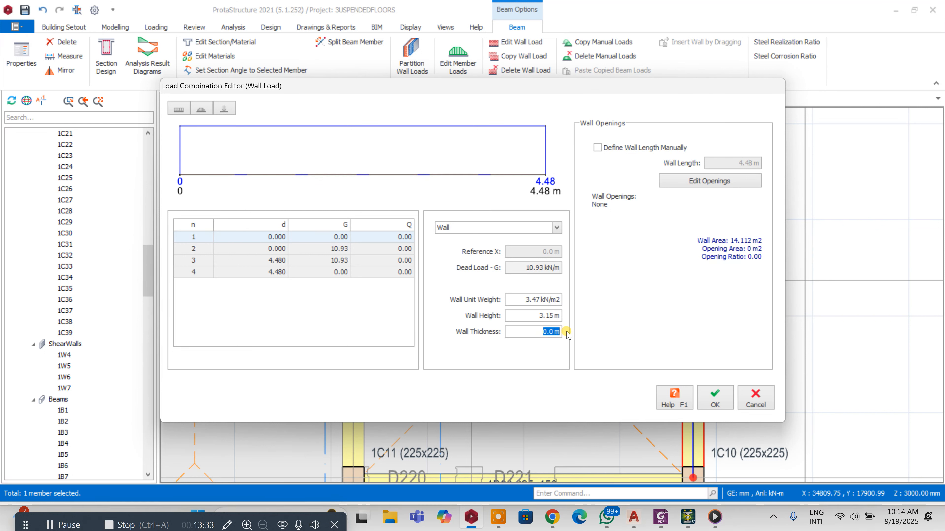
pyautogui.write('0.225')
pyautogui.click(714, 392)
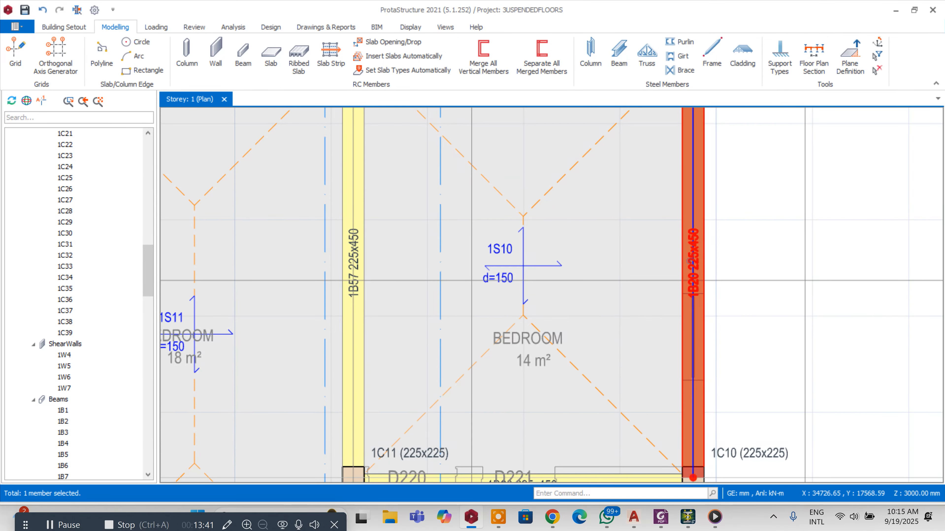
# Step: Copy the wall load from beam 1B20 and paste it onto all beams in the plan's half between axes 8 and 14, replacing existing loads
pyautogui.rightClick(688, 261)
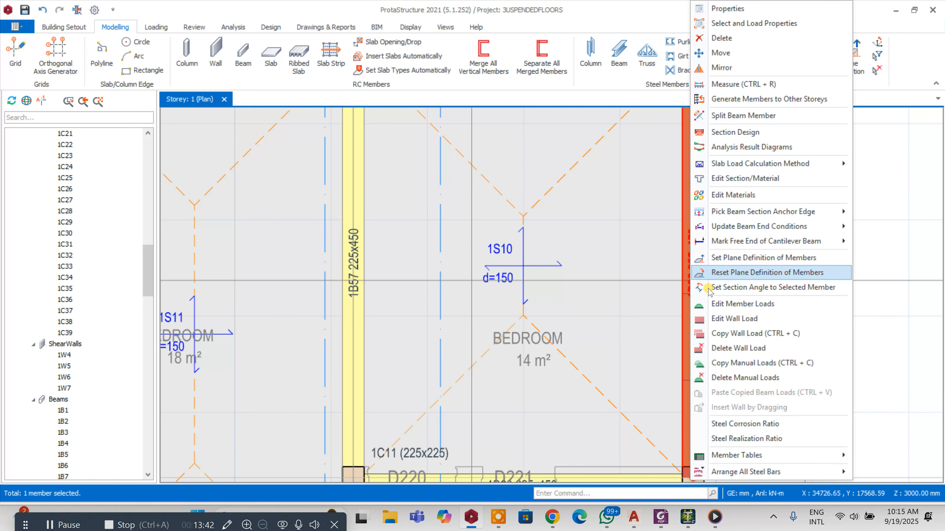
pyautogui.click(720, 333)
pyautogui.scroll(-6, 673, 275)
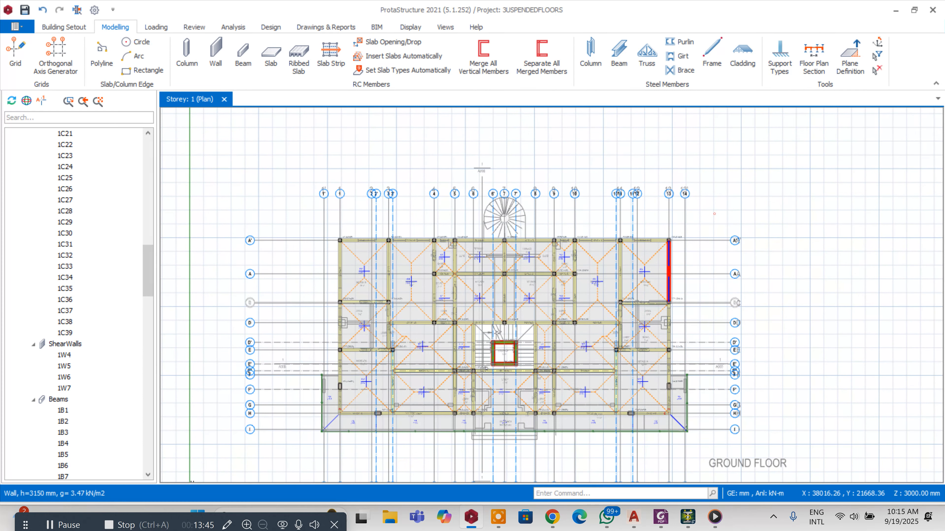
pyautogui.moveTo(714, 214); pyautogui.dragTo(528, 447)
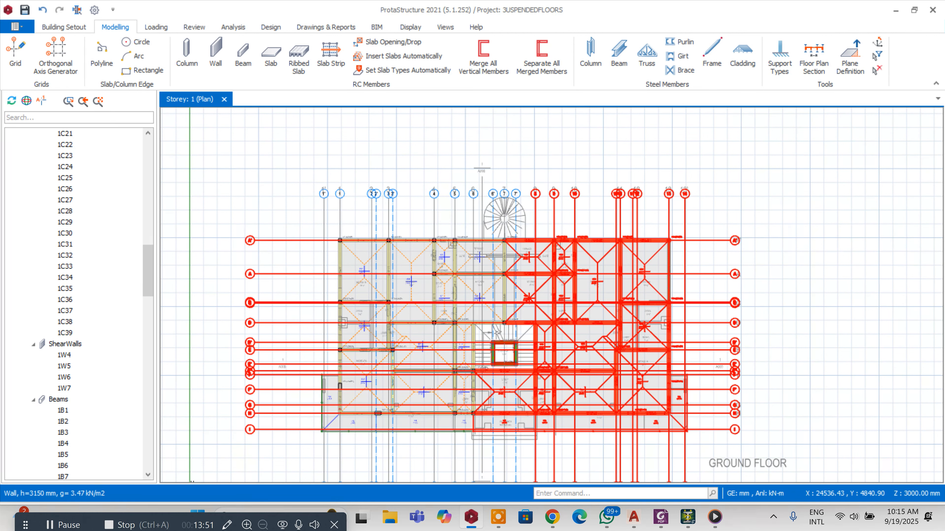
pyautogui.rightClick(565, 364)
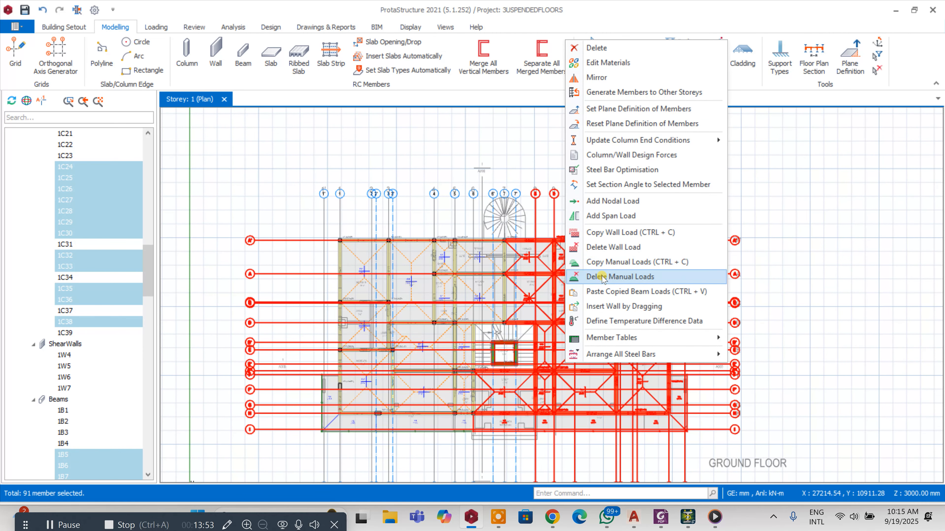
pyautogui.click(604, 292)
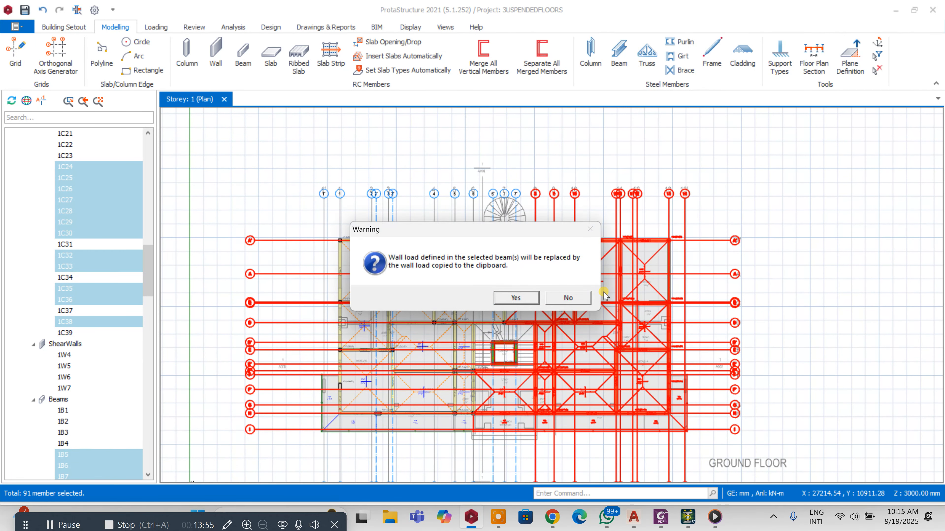
pyautogui.click(514, 297)
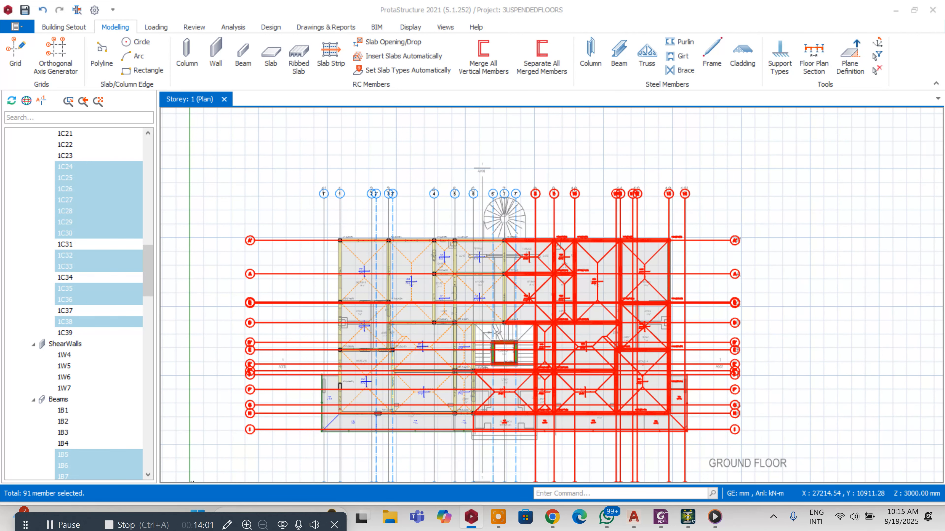
# Step: Paste the copied wall load onto all beams in the opposite half of the plan, between axes 1' and 5, accepting the replacement
pyautogui.moveTo(469, 213); pyautogui.dragTo(281, 433)
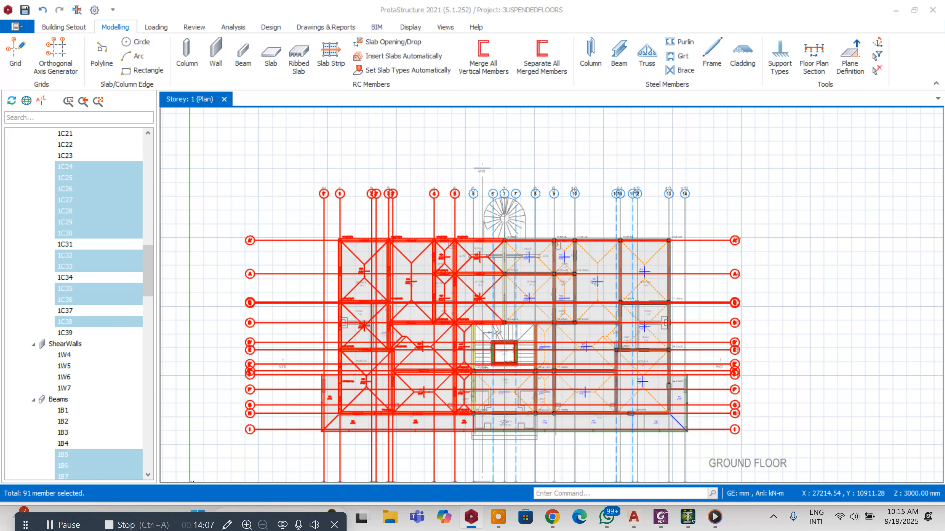
pyautogui.rightClick(383, 302)
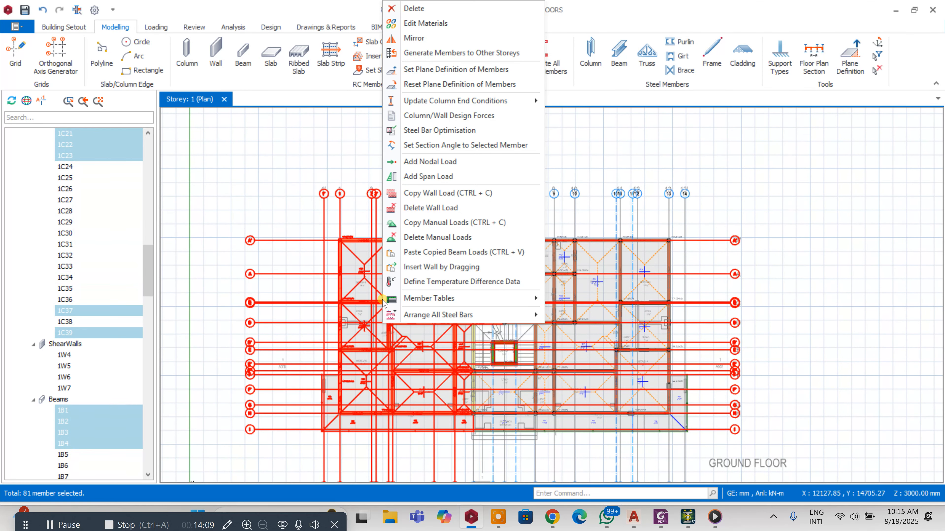
pyautogui.hotkey('ctrl', 'v')
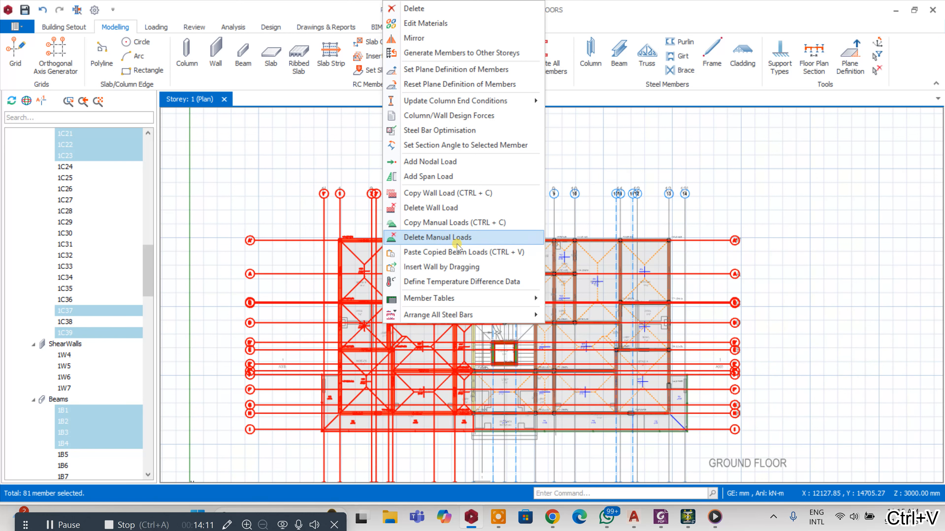
pyautogui.click(457, 251)
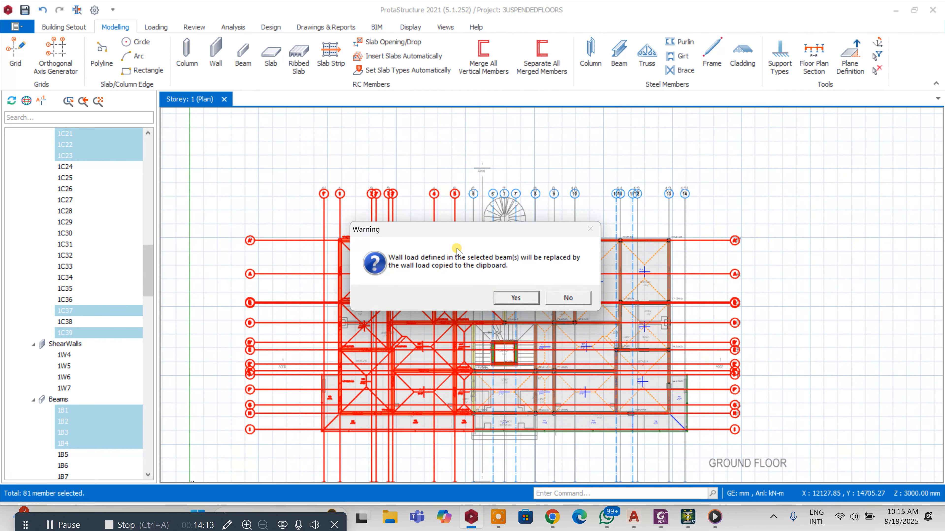
pyautogui.click(515, 298)
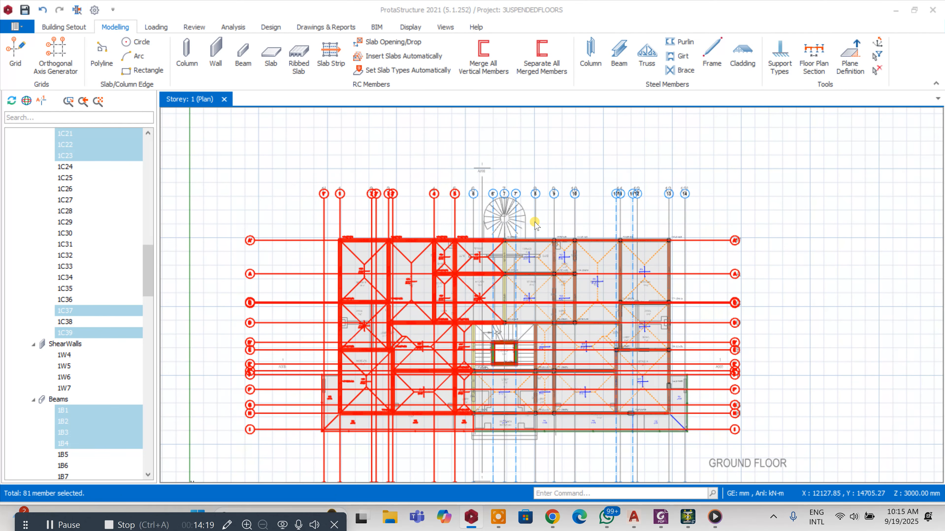
# Step: Paste the copied wall load onto the remaining central beams between the kitchens and beside the stairway and lobby, accepting the replacement
pyautogui.scroll(2, 535, 221)
pyautogui.moveTo(553, 217); pyautogui.dragTo(471, 358)
pyautogui.scroll(-5, 562, 256)
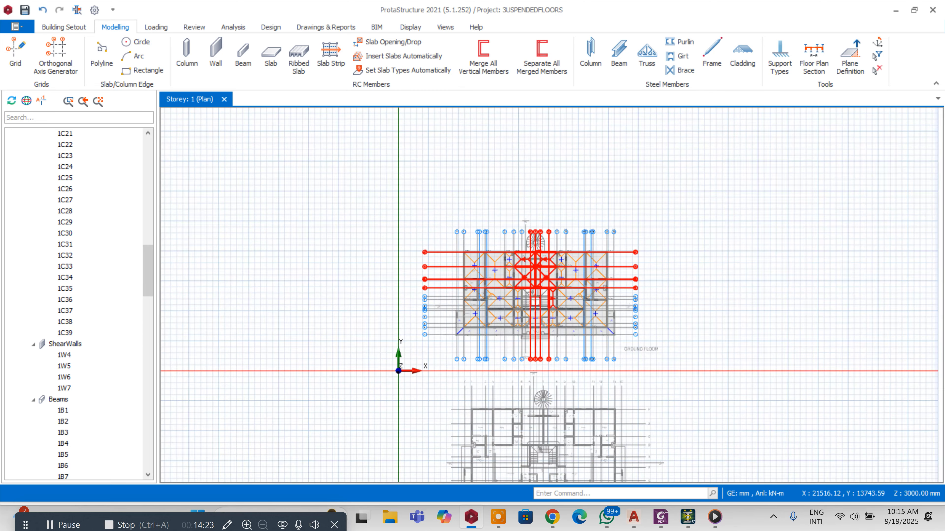
pyautogui.scroll(5, 500, 318)
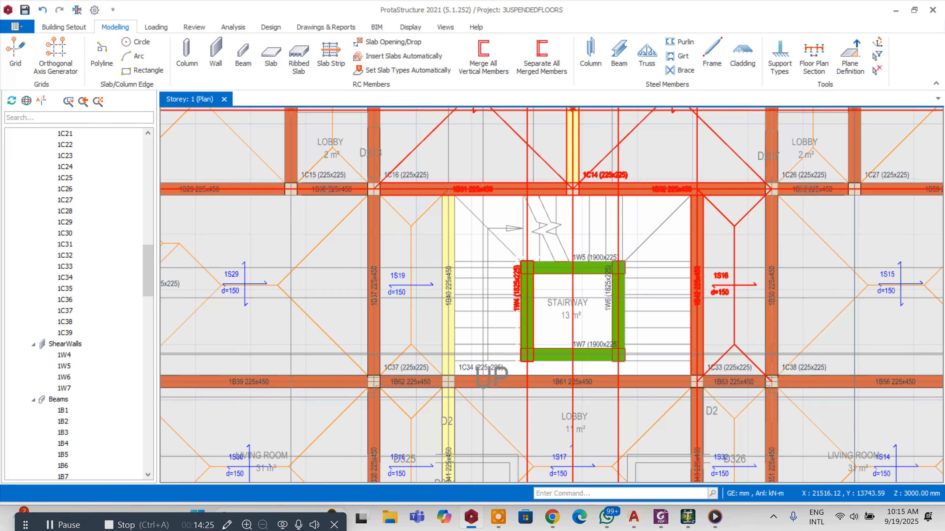
pyautogui.scroll(-2, 494, 212)
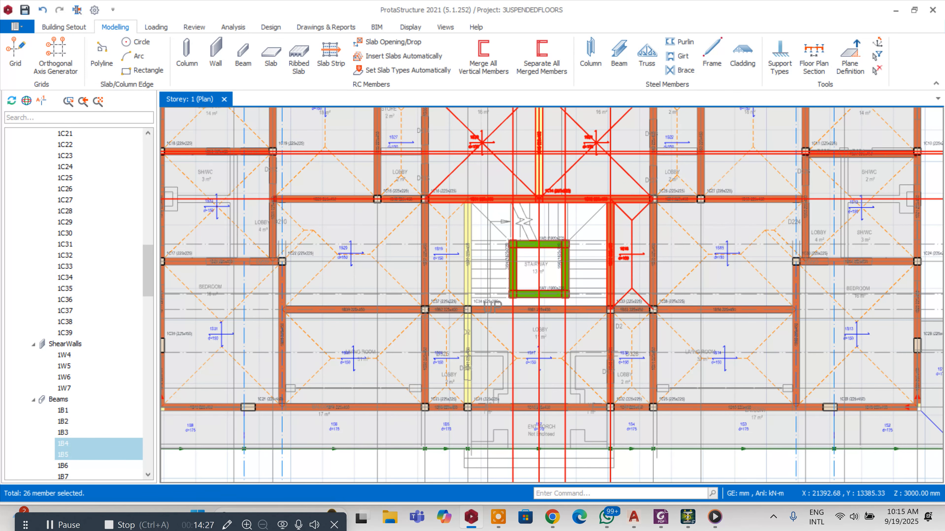
pyautogui.moveTo(496, 212); pyautogui.dragTo(450, 391)
pyautogui.hotkey('ctrl', 'v')
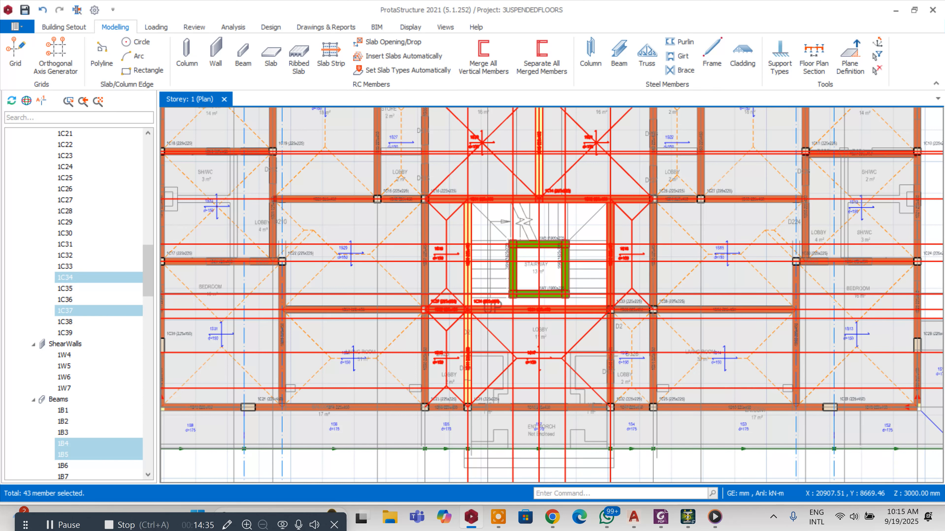
pyautogui.rightClick(482, 268)
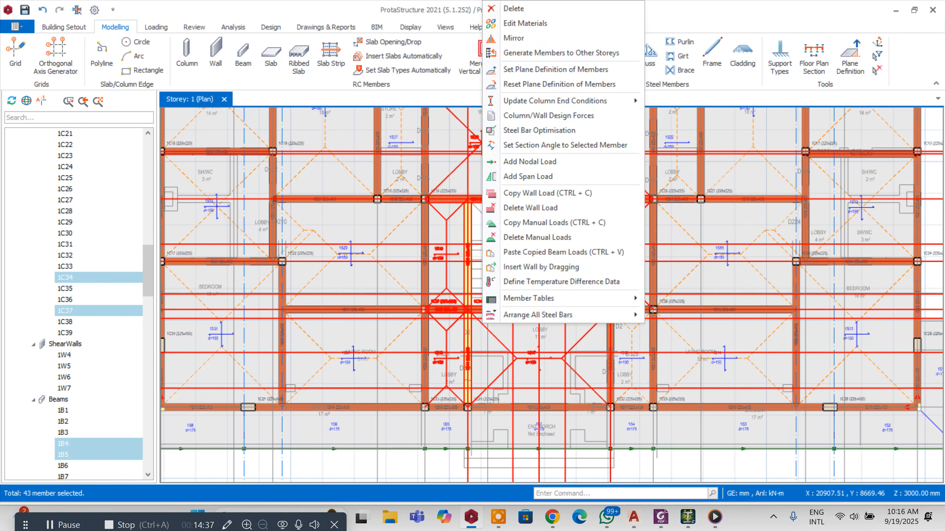
pyautogui.click(551, 252)
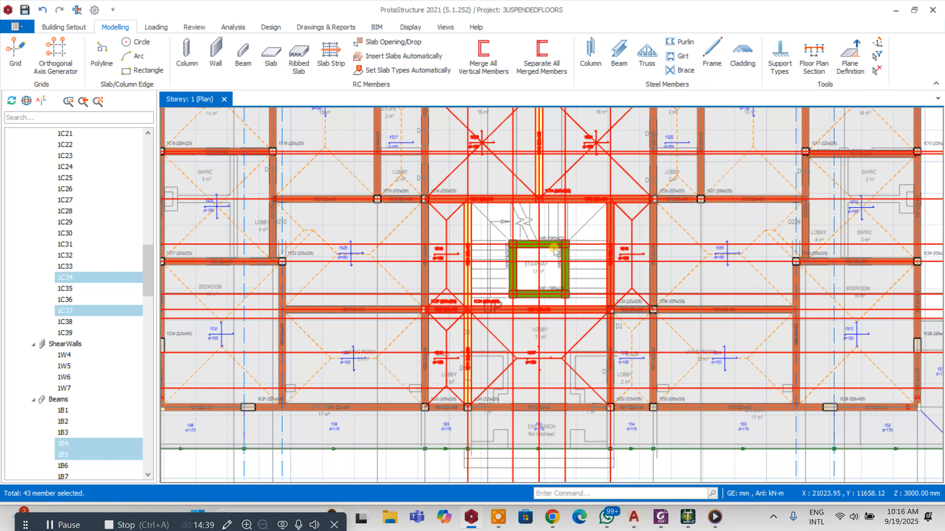
pyautogui.click(508, 297)
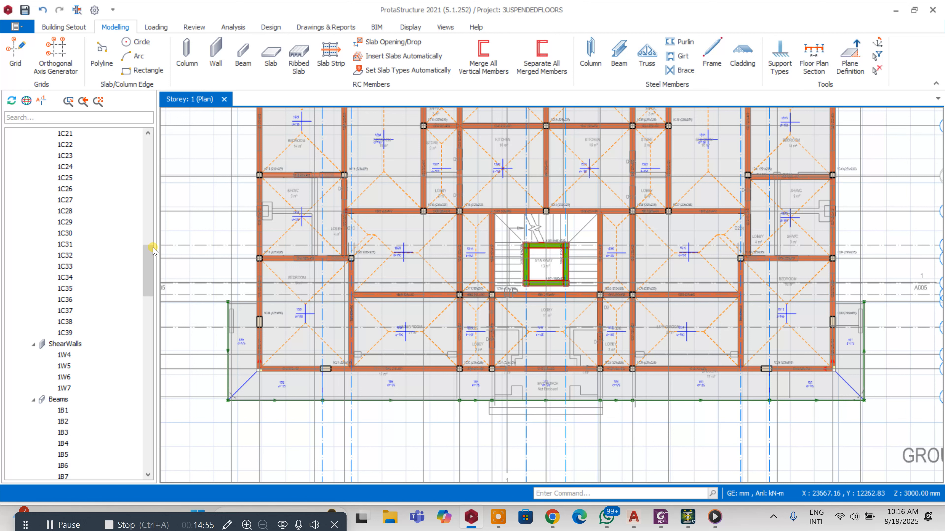
# Step: Insert additional storeys on top of the building, with 4 as the total number of storeys, and confirm
pyautogui.moveTo(148, 275); pyautogui.dragTo(148, 202)
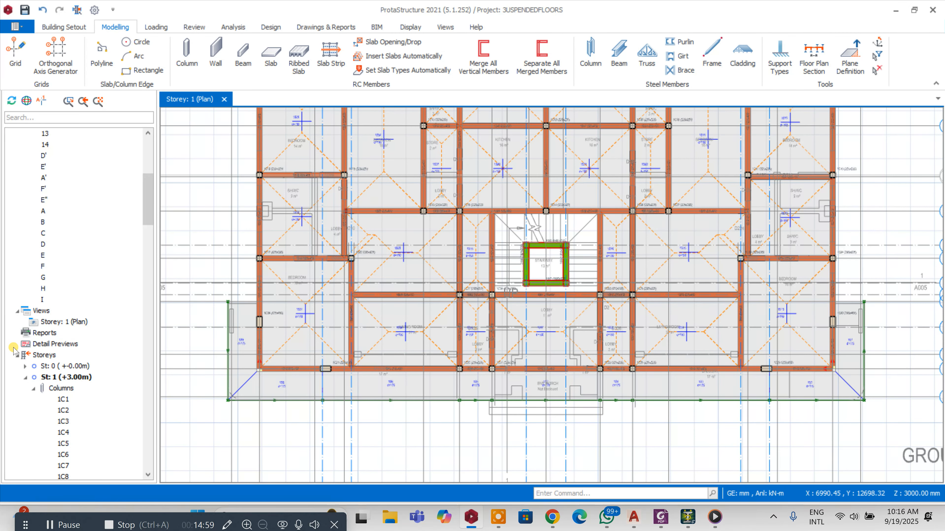
pyautogui.click(33, 355)
pyautogui.rightClick(34, 356)
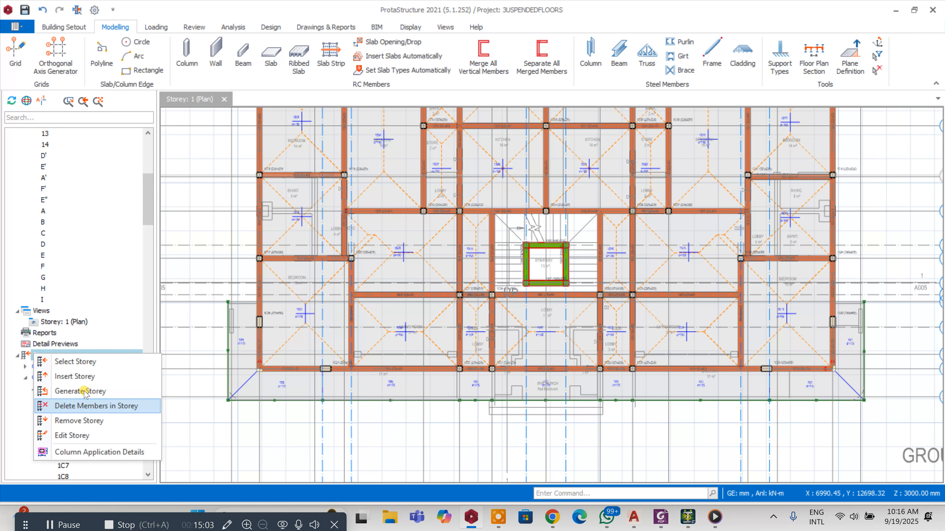
pyautogui.click(90, 377)
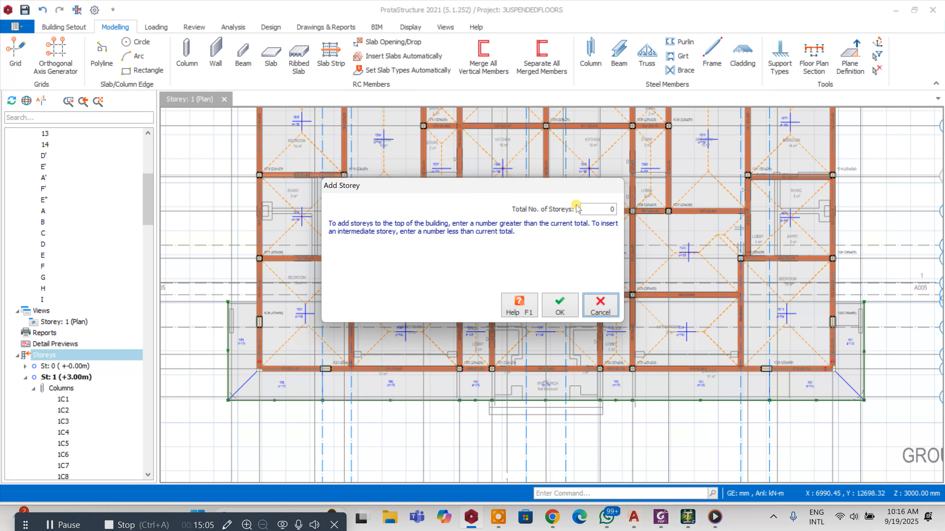
pyautogui.click(610, 209)
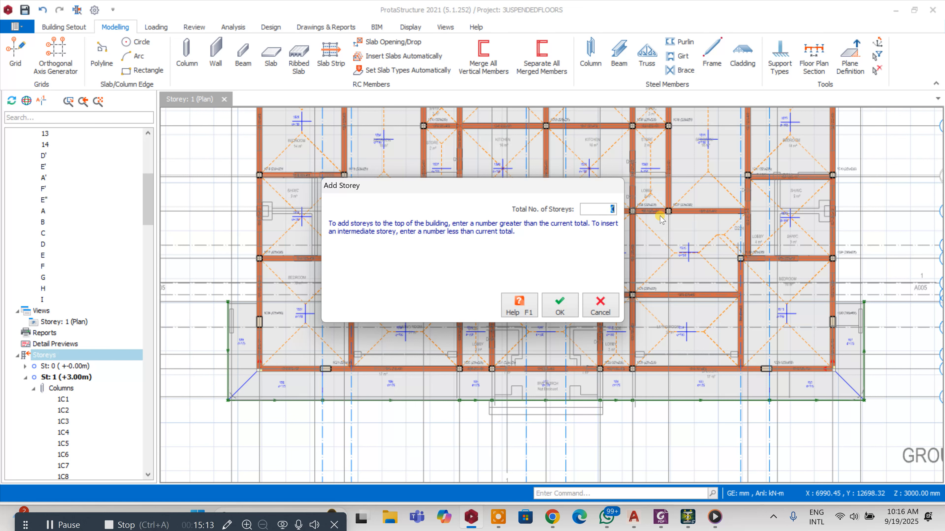
pyautogui.write('4')
pyautogui.click(562, 299)
pyautogui.click(517, 297)
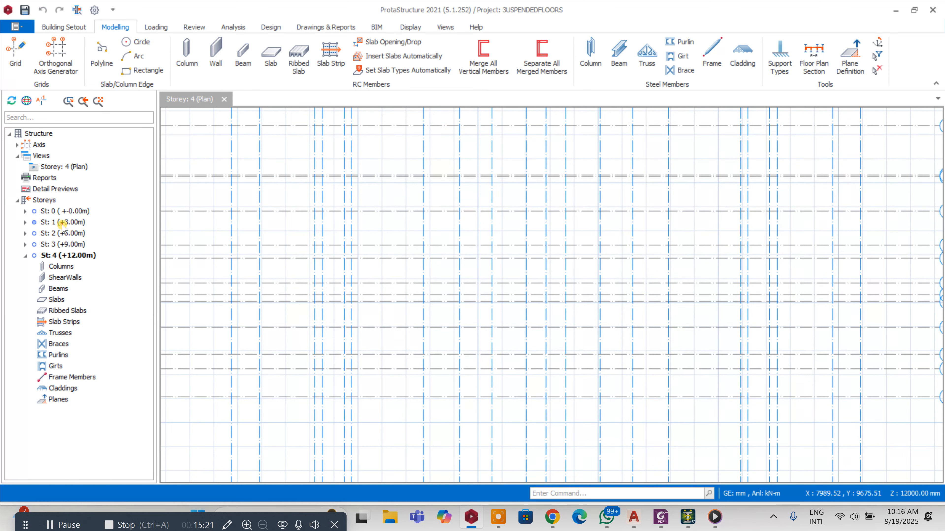
# Step: Make storey 1 the active plan again and open the storey editing table
pyautogui.click(62, 223)
pyautogui.doubleClick(61, 223)
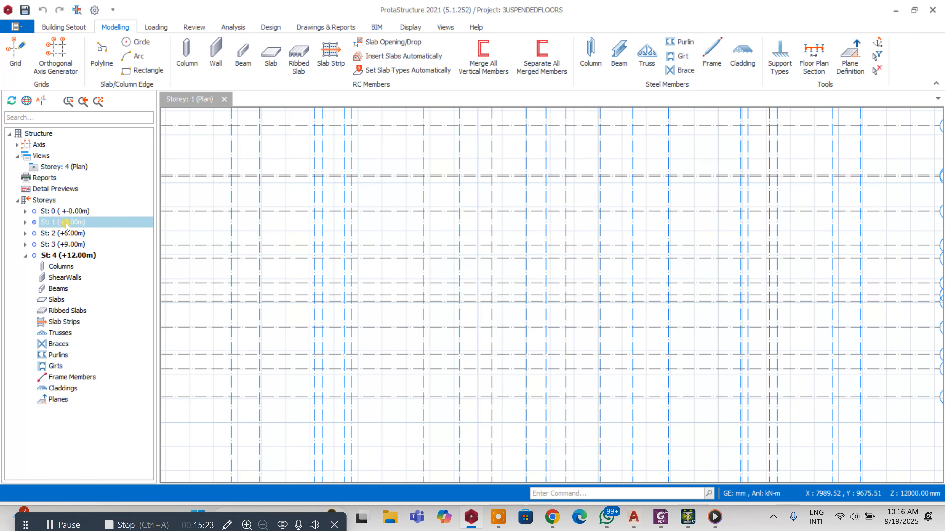
pyautogui.click(54, 205)
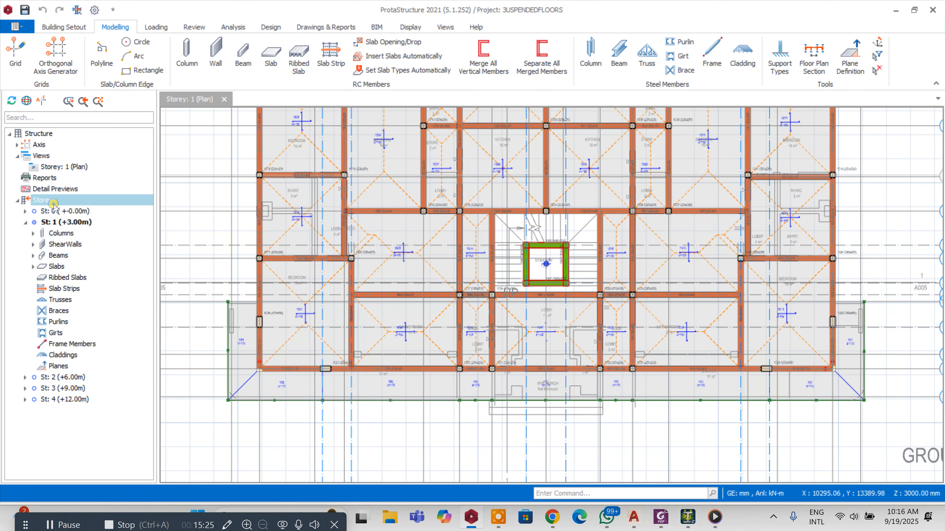
pyautogui.rightClick(55, 204)
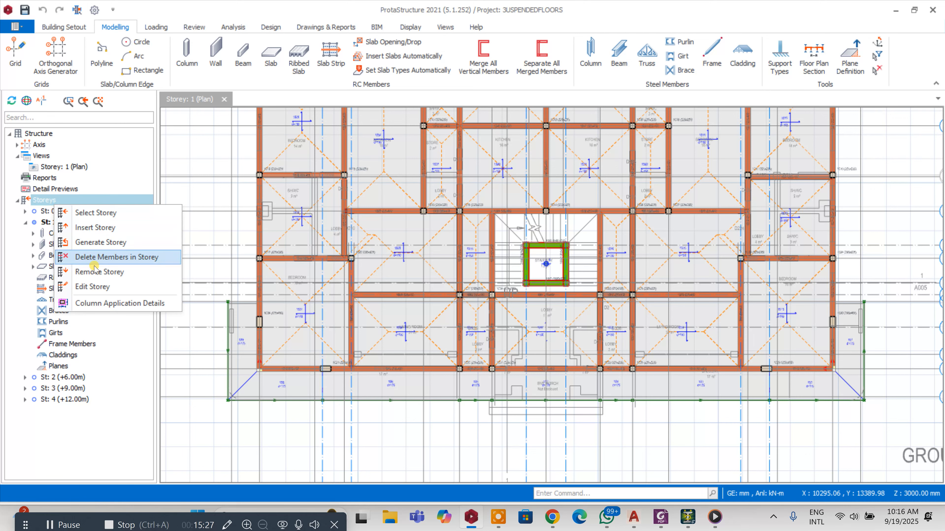
pyautogui.click(91, 285)
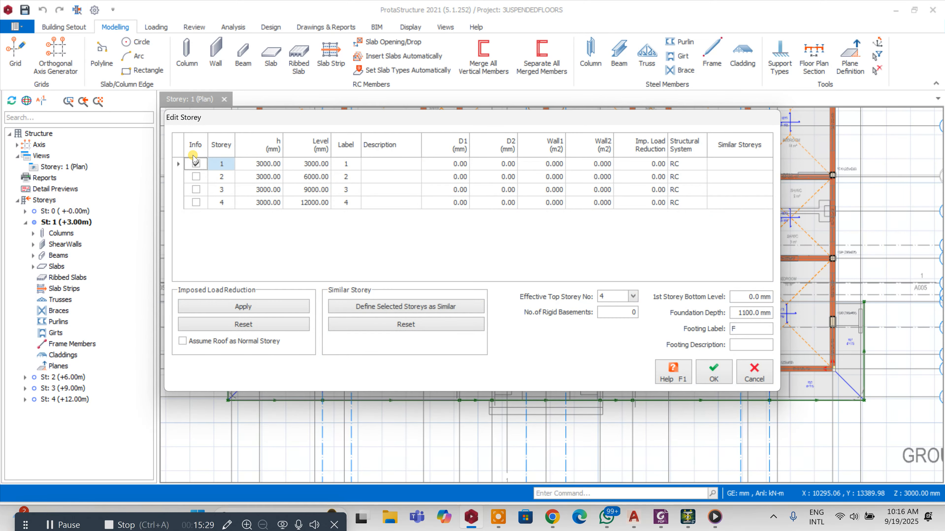
# Step: Set the height of storeys 1, 2, 3 and 4 to 3600 mm each
pyautogui.click(252, 165)
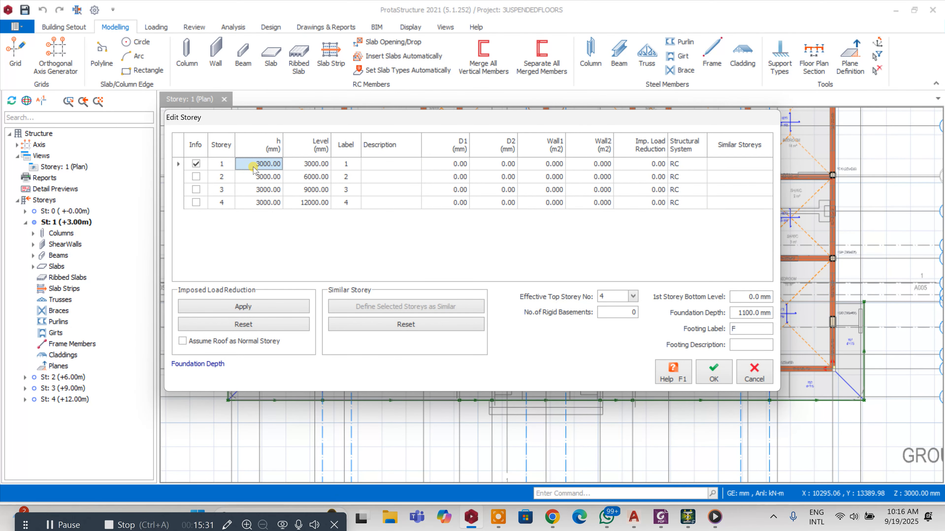
pyautogui.write('3600')
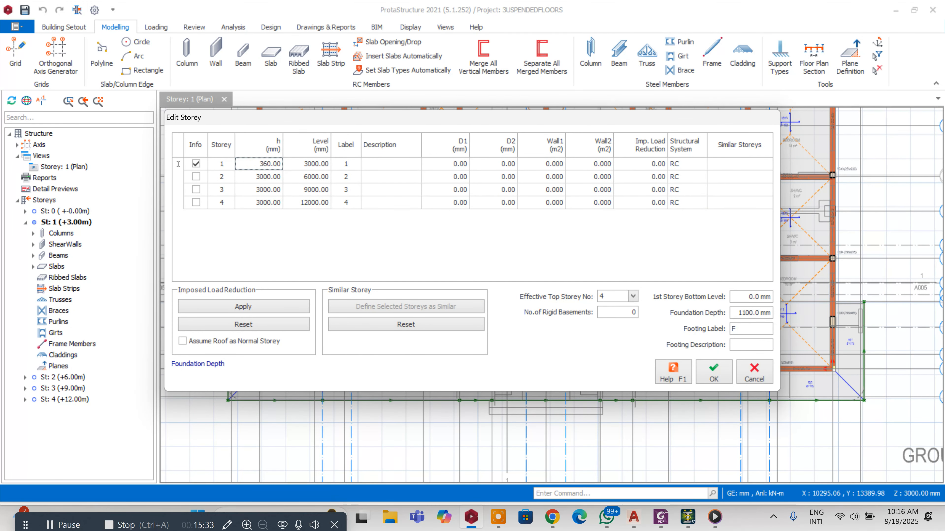
pyautogui.click(250, 178)
pyautogui.click(250, 177)
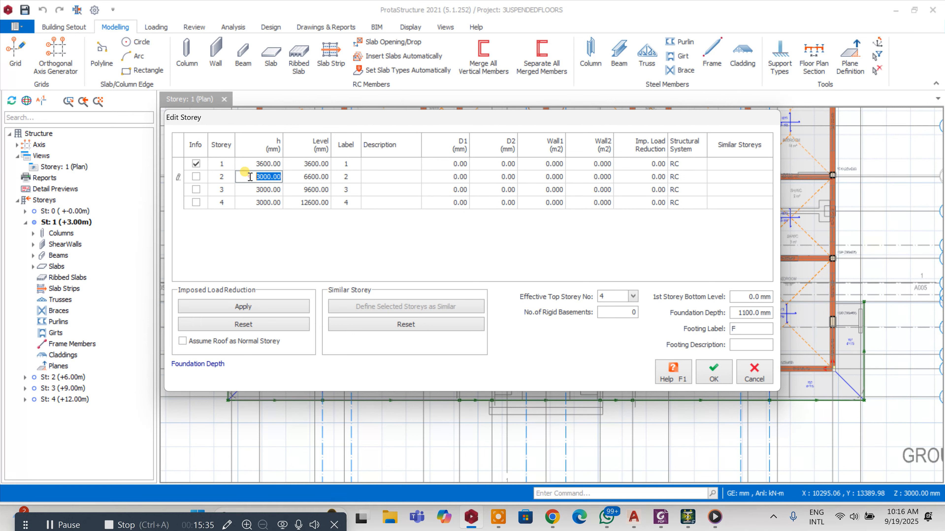
pyautogui.write('3600')
pyautogui.click(246, 193)
pyautogui.click(245, 194)
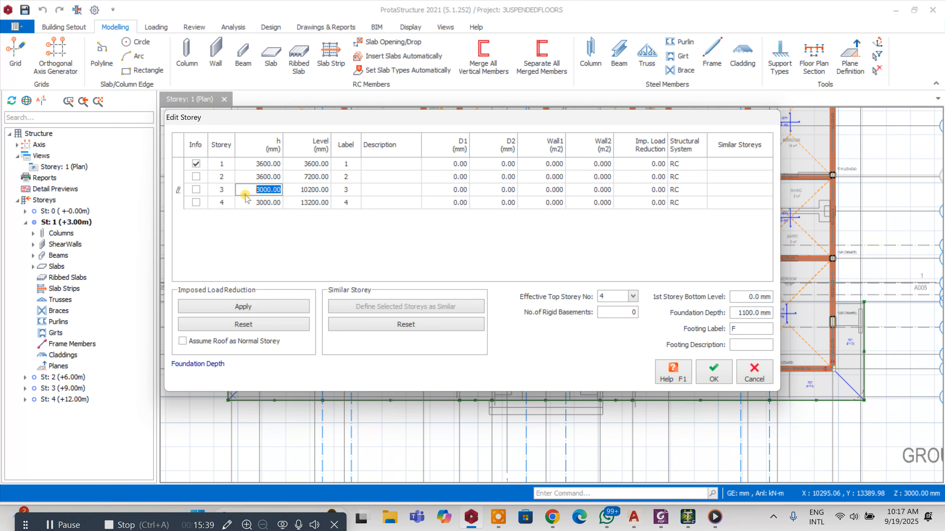
pyautogui.write('3600')
pyautogui.click(249, 202)
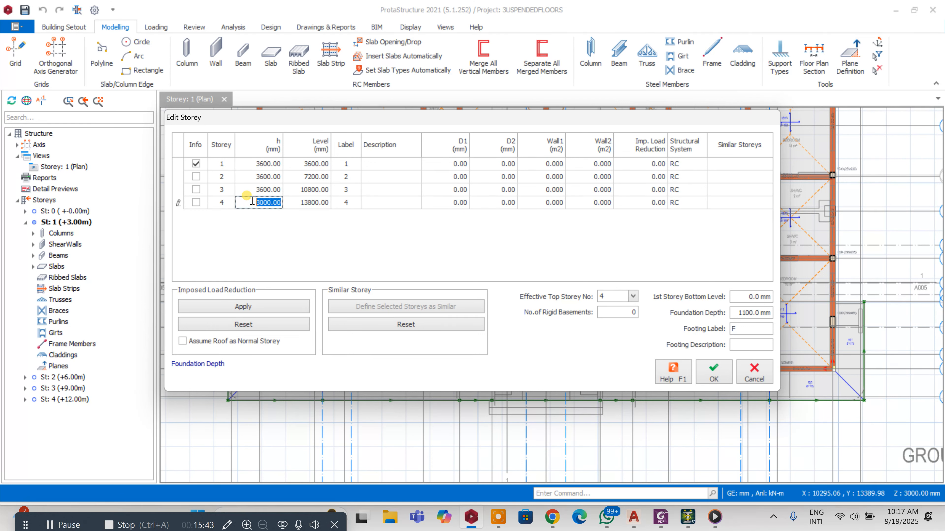
pyautogui.write('369')
pyautogui.press('BackSpace')
pyautogui.write('00')
# Step: Enable treating the roof as a normal storey and set the foundation depth to 1500 mm
pyautogui.click(183, 342)
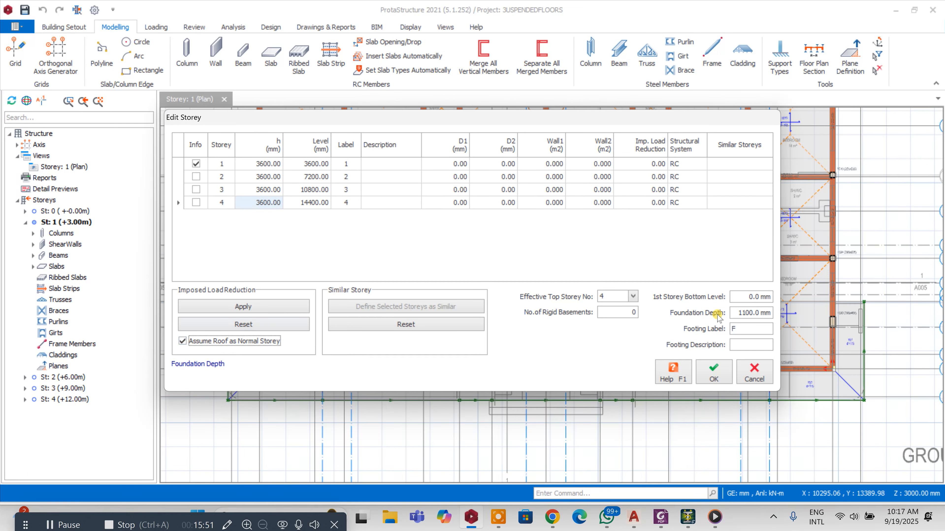
pyautogui.moveTo(736, 314); pyautogui.dragTo(774, 315)
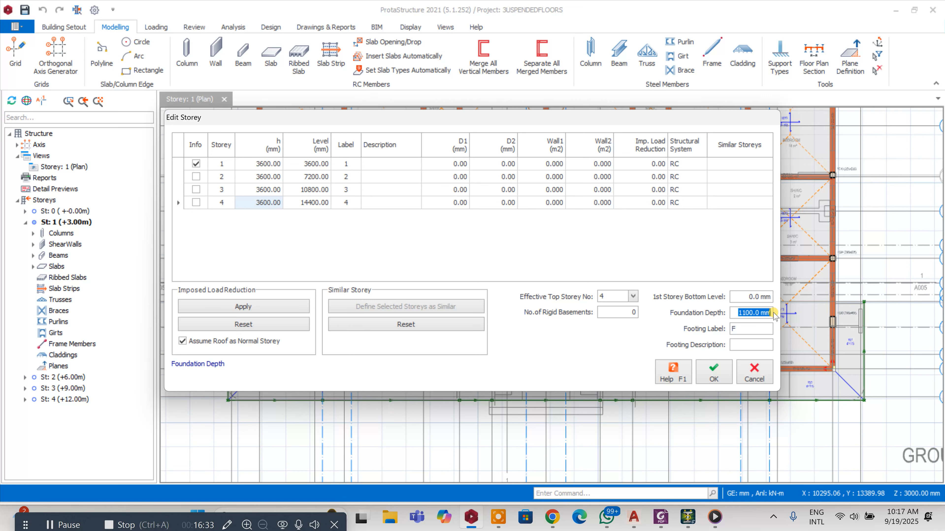
pyautogui.write('1500')
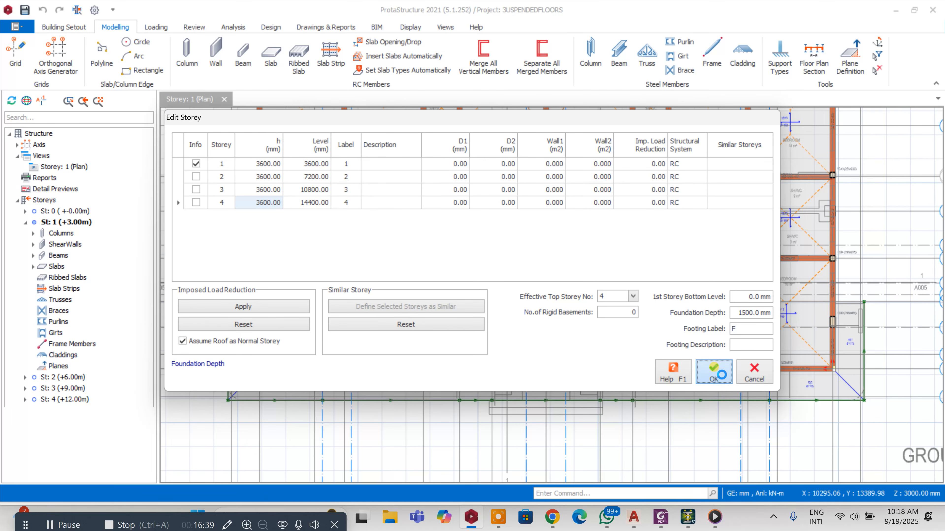
# Step: Confirm the edited storey heights and foundation settings
pyautogui.click(713, 372)
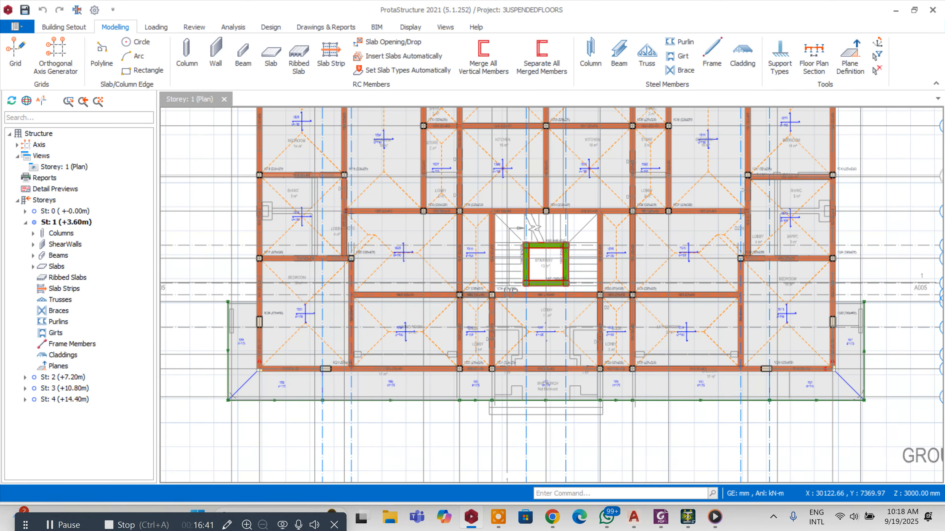
# Step: Open the wall opening editor for shear wall 1W7 on the lobby side of the stairway core and add an opening
pyautogui.scroll(5, 556, 278)
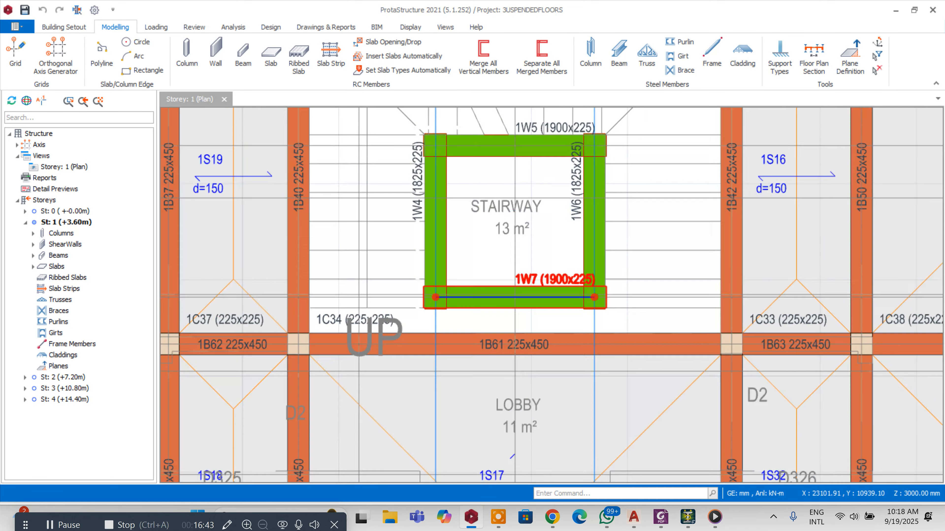
pyautogui.rightClick(548, 277)
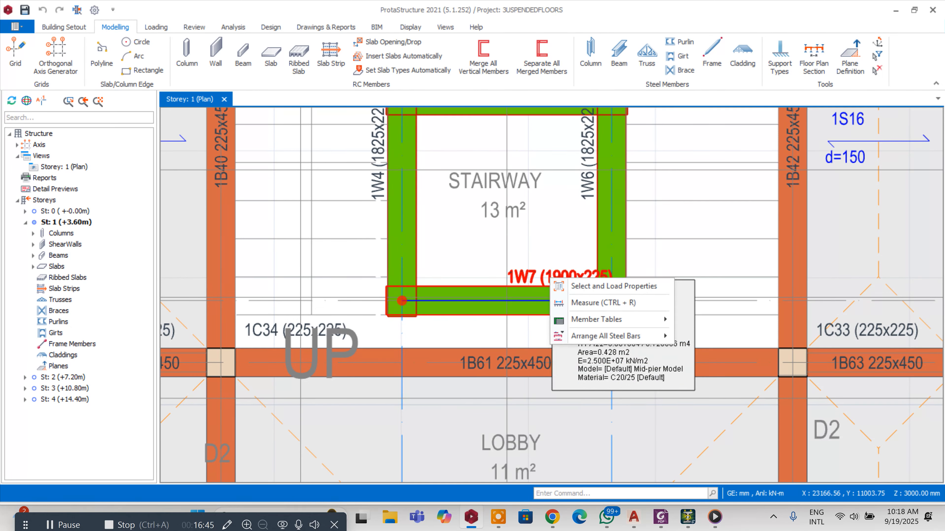
pyautogui.click(548, 277)
pyautogui.rightClick(550, 277)
pyautogui.rightClick(547, 276)
pyautogui.click(539, 276)
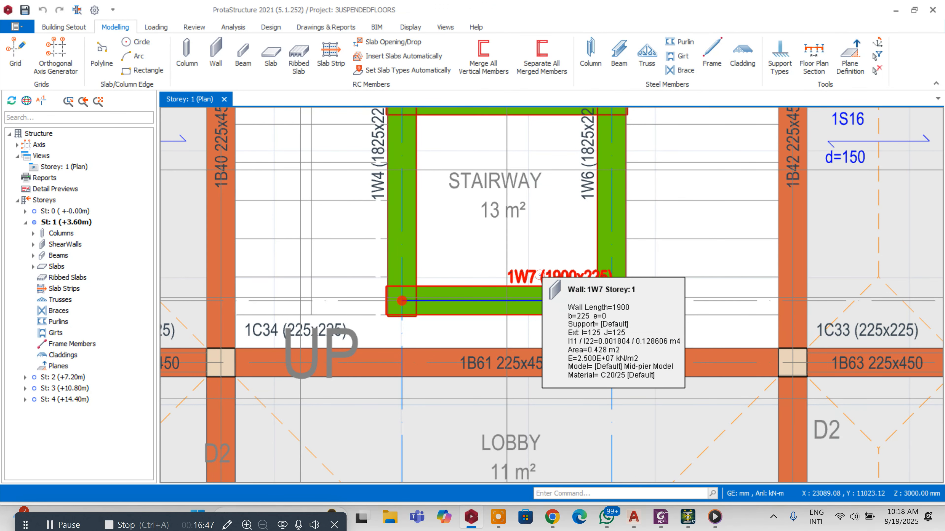
pyautogui.rightClick(539, 276)
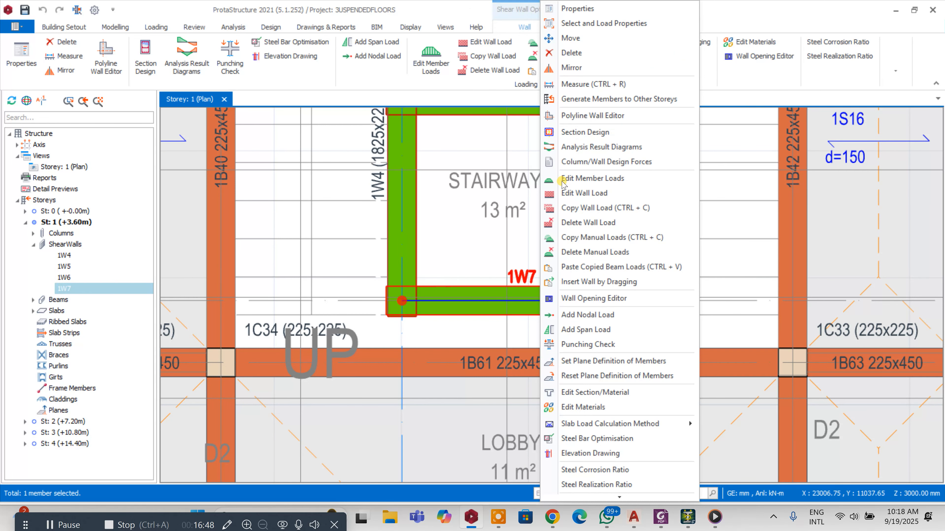
pyautogui.click(589, 137)
pyautogui.click(580, 224)
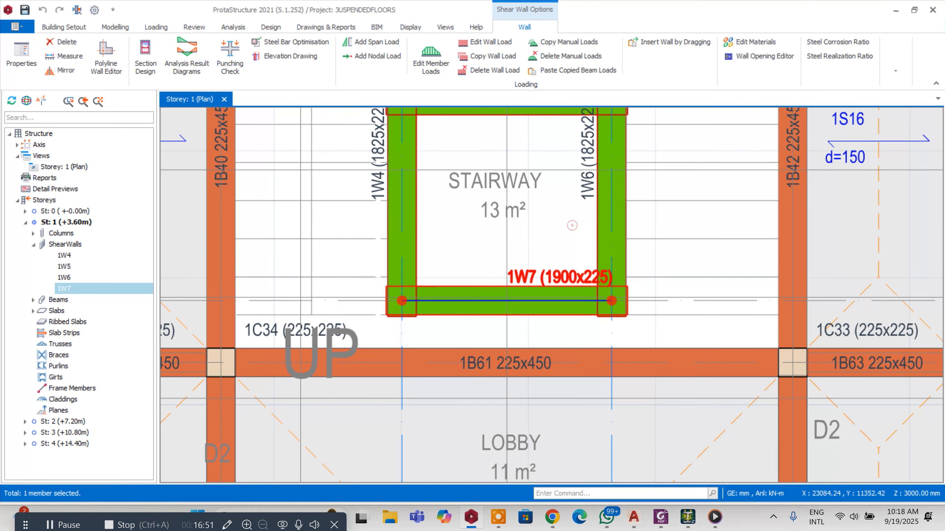
pyautogui.rightClick(566, 279)
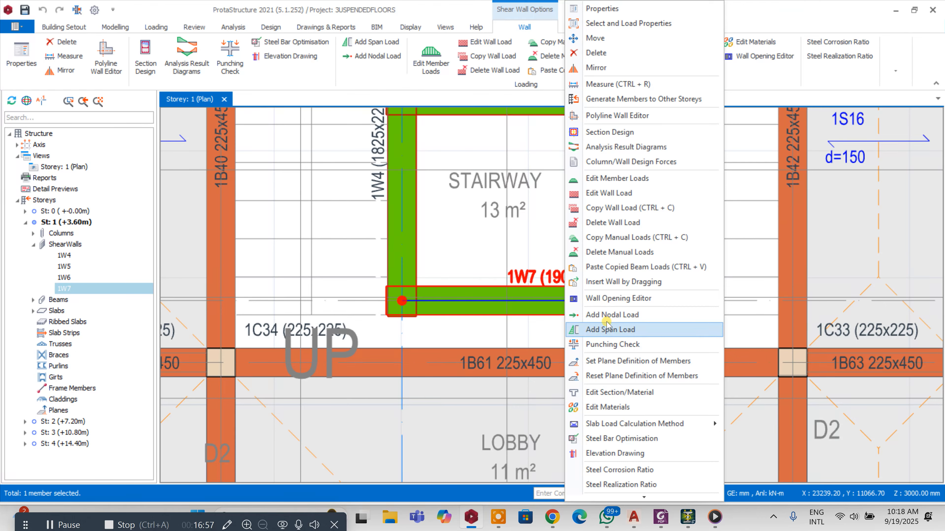
pyautogui.click(609, 305)
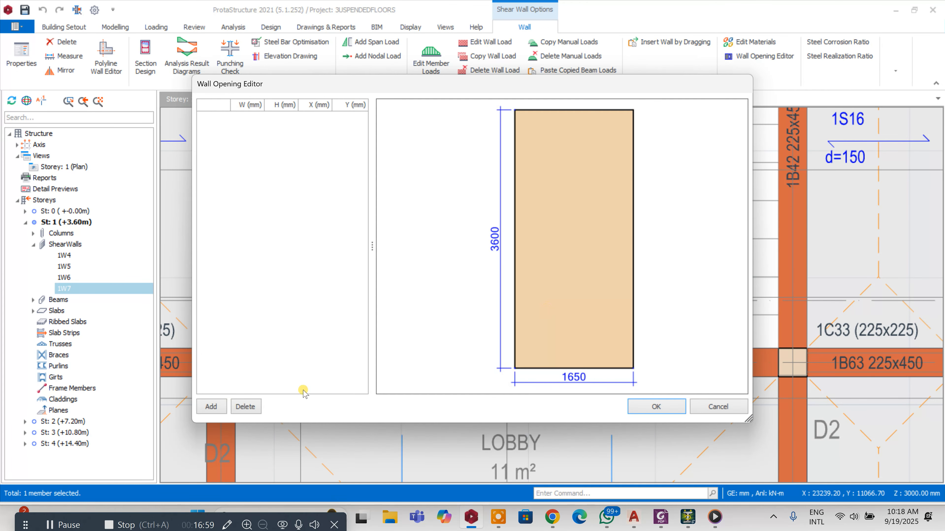
pyautogui.click(203, 408)
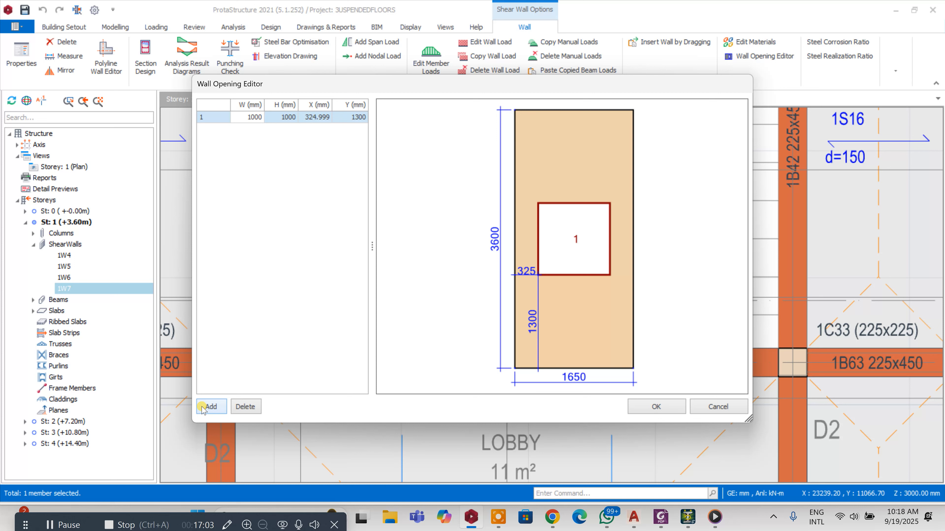
# Step: Set the opening's Y offset to 0 and its height to 2100 mm, and confirm the wall opening
pyautogui.click(357, 117)
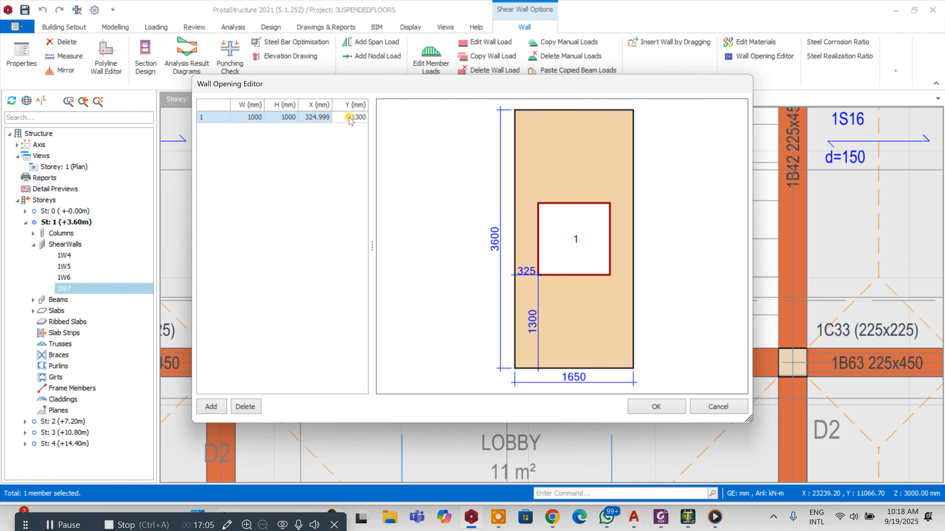
pyautogui.write('0')
pyautogui.press('Return')
pyautogui.click(278, 117)
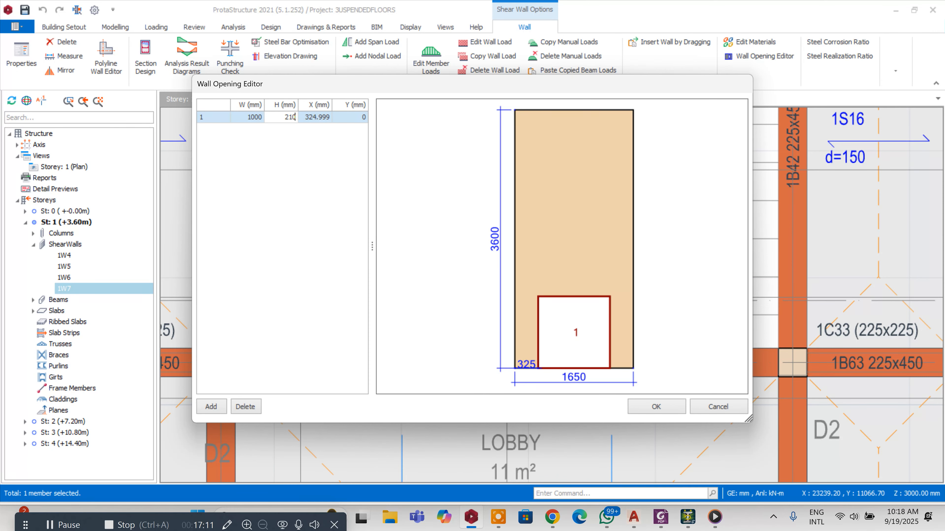
pyautogui.write('2100')
pyautogui.press('Return')
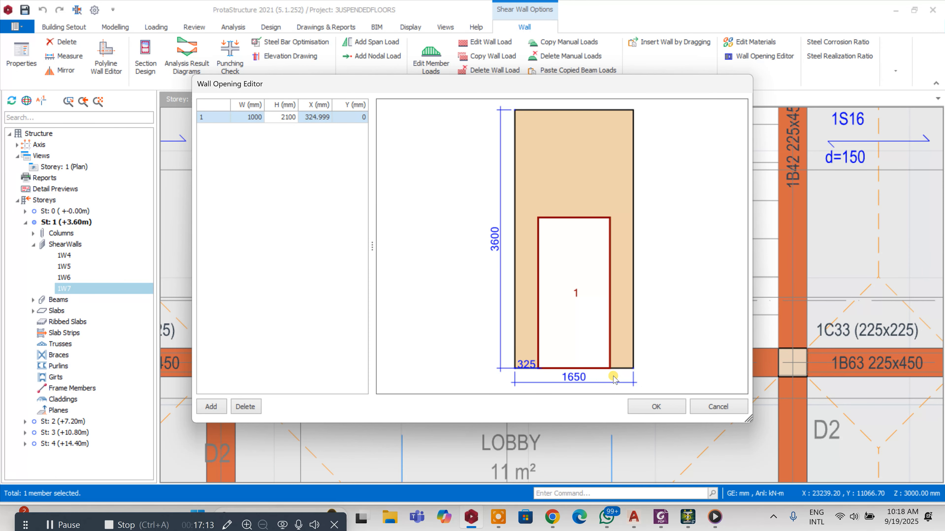
pyautogui.click(639, 409)
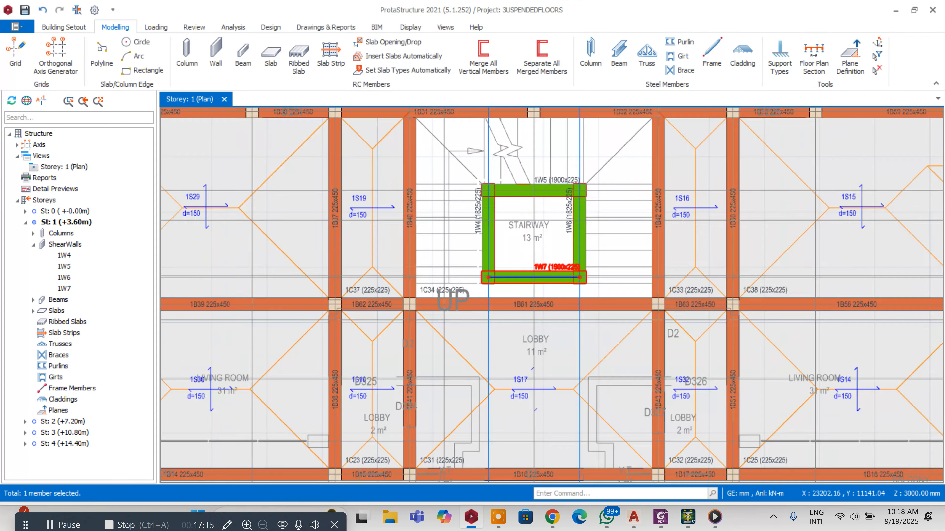
# Step: Examine the shear walls of the stairway core and the surrounding members in the storey 1 plan
pyautogui.scroll(3, 554, 263)
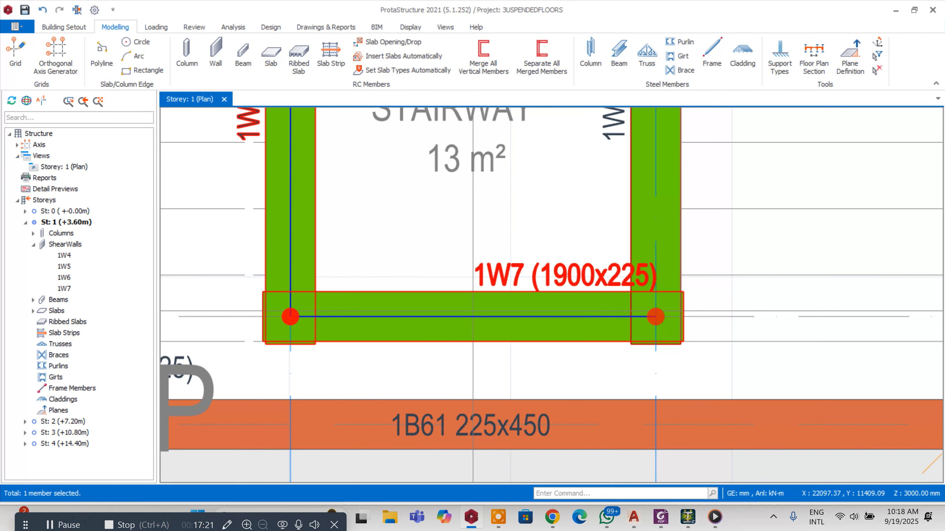
pyautogui.scroll(-3, 372, 211)
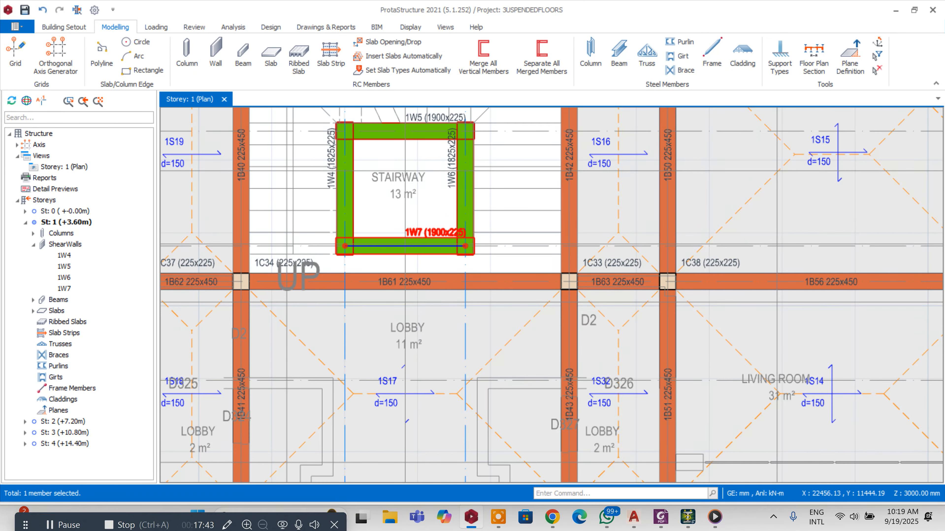
pyautogui.scroll(-3, 490, 178)
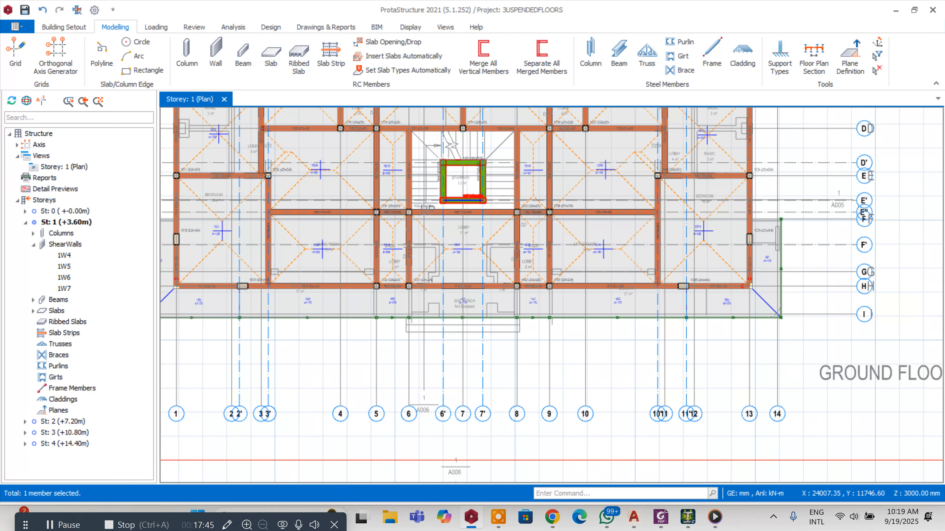
pyautogui.scroll(3, 473, 169)
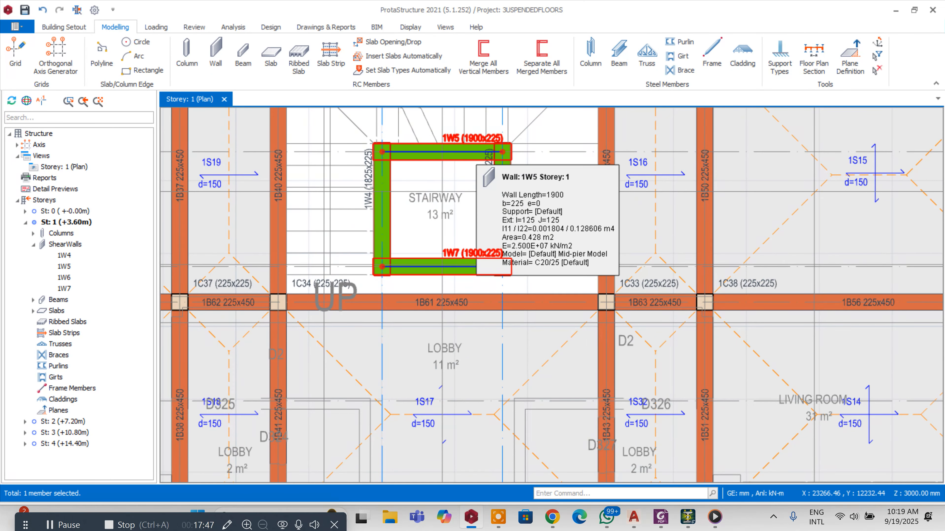
pyautogui.scroll(1, 476, 179)
pyautogui.scroll(-4, 476, 178)
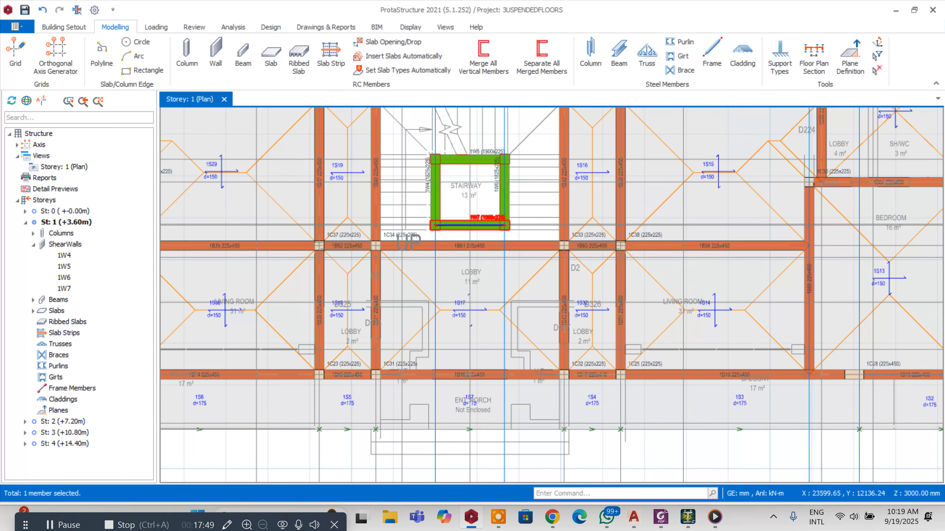
pyautogui.scroll(2, 476, 178)
pyautogui.scroll(3, 476, 186)
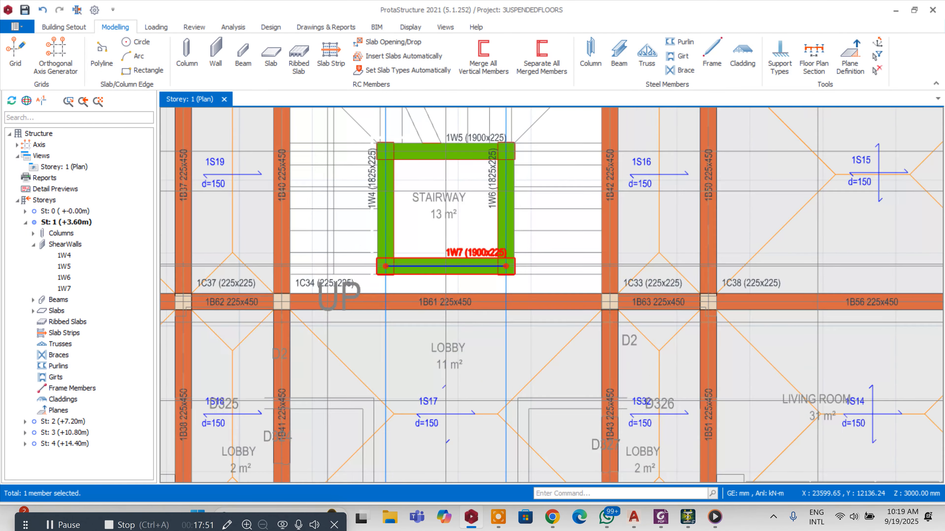
pyautogui.scroll(-3, 476, 186)
pyautogui.scroll(1, 476, 186)
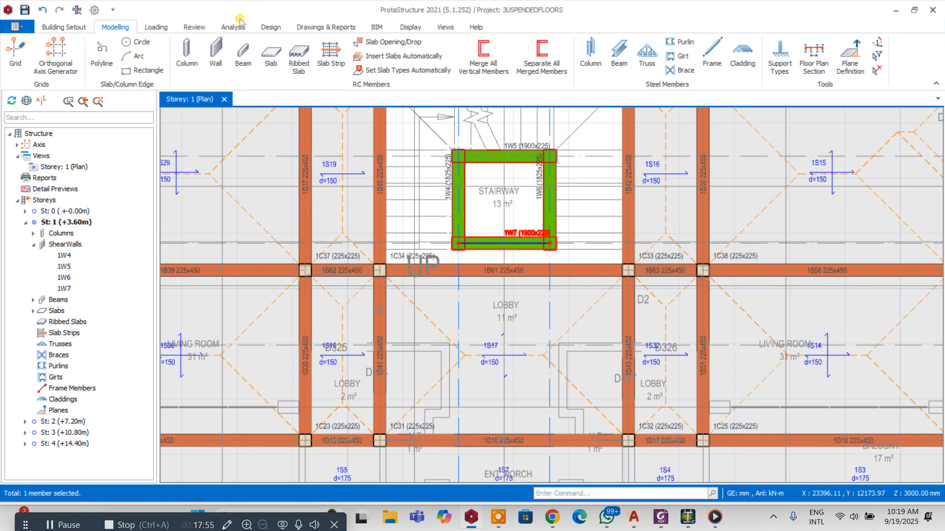
# Step: In the building analysis project parameters, set the allowable stress of soil for foundations to 120 kN/m2 and confirm
pyautogui.click(233, 28)
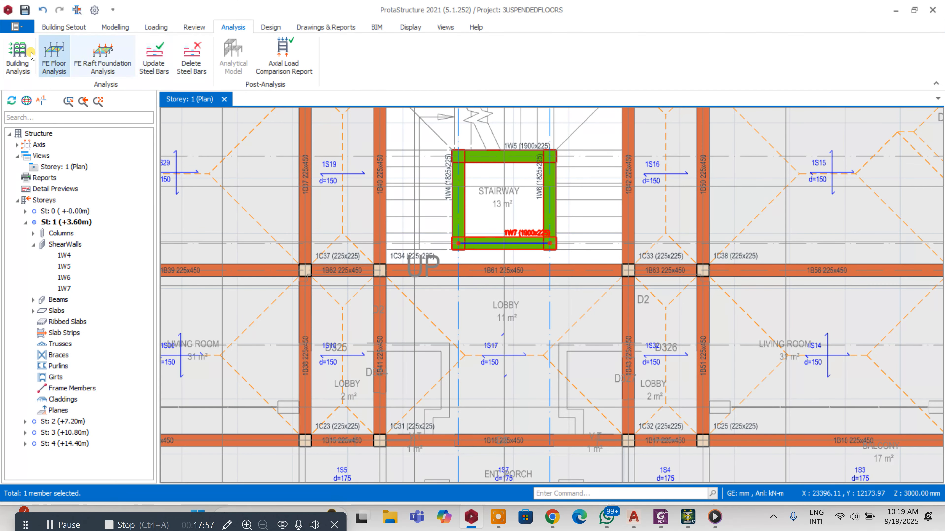
pyautogui.click(18, 56)
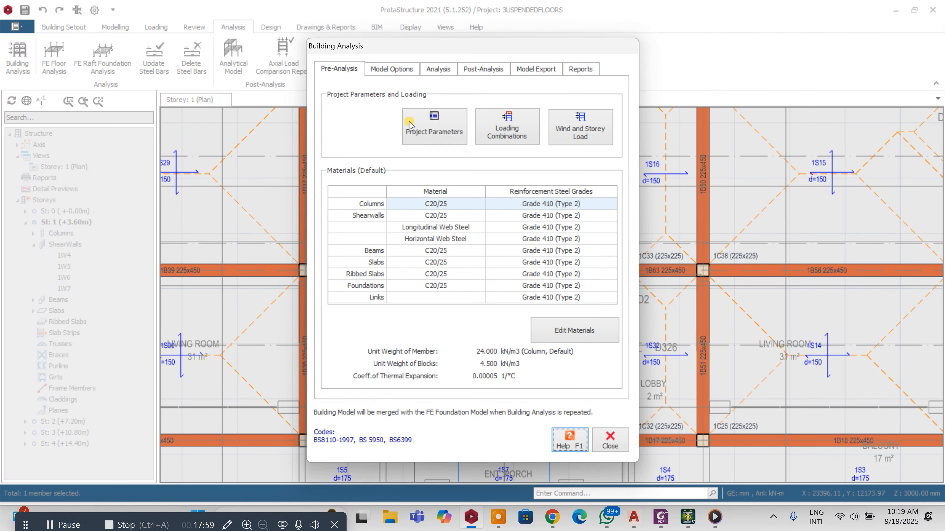
pyautogui.click(434, 131)
pyautogui.click(359, 165)
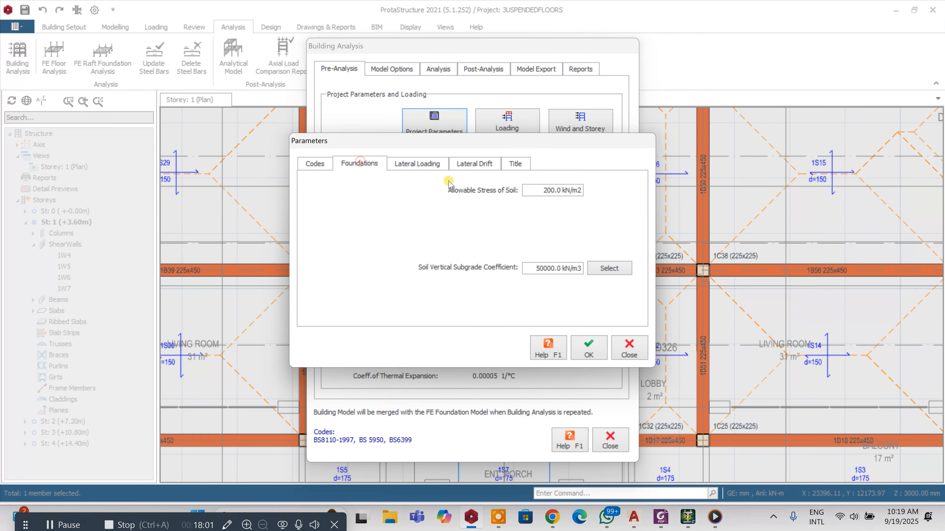
pyautogui.moveTo(537, 189); pyautogui.dragTo(601, 198)
pyautogui.write('1')
pyautogui.click(616, 268)
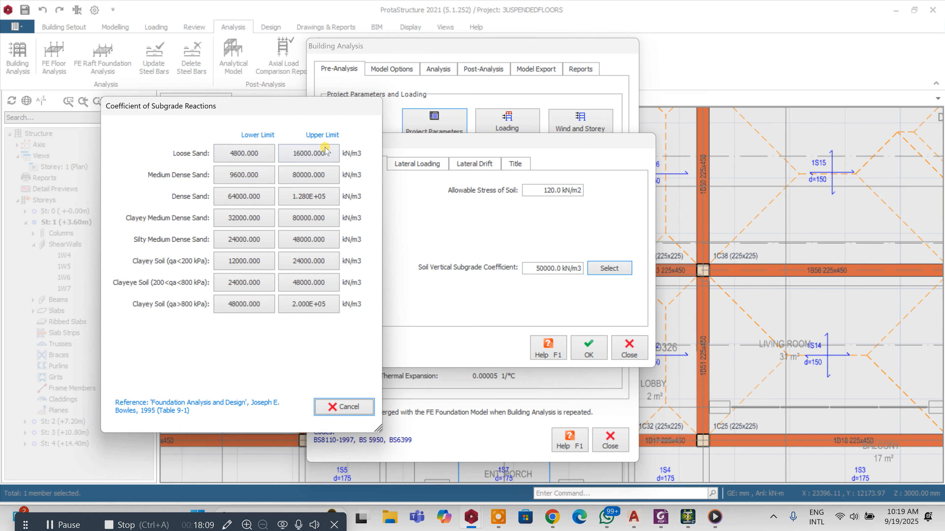
pyautogui.click(344, 406)
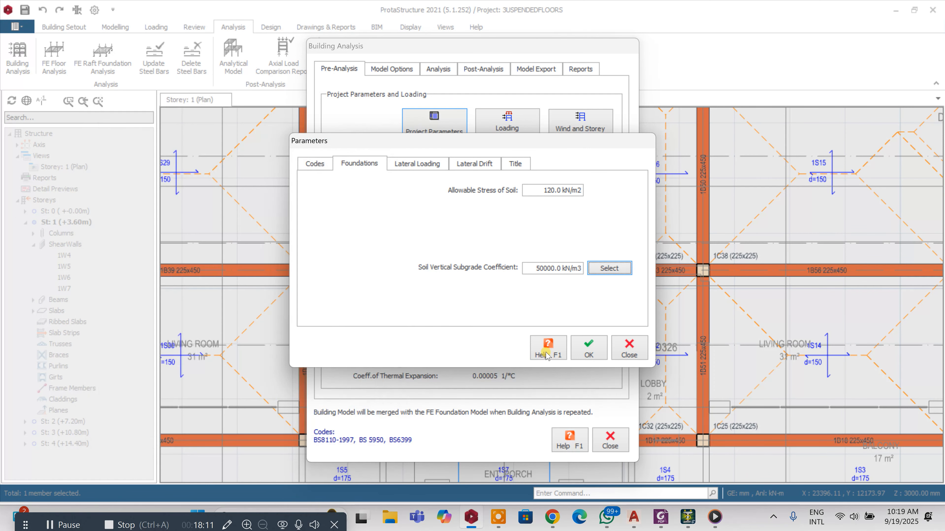
pyautogui.click(588, 348)
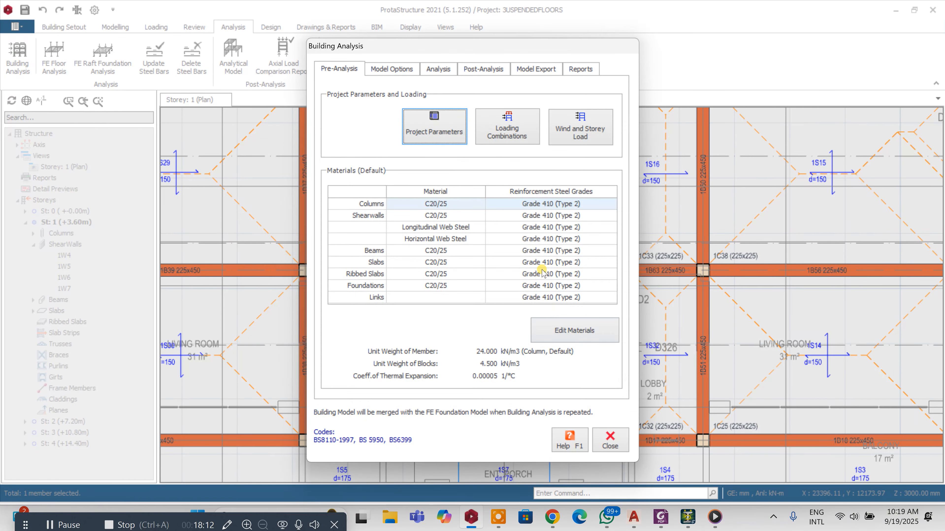
# Step: Restrict the default concrete column rebar diameters to Y16, Y20 and Y25 in the material settings, and confirm the table
pyautogui.click(590, 338)
pyautogui.click(625, 148)
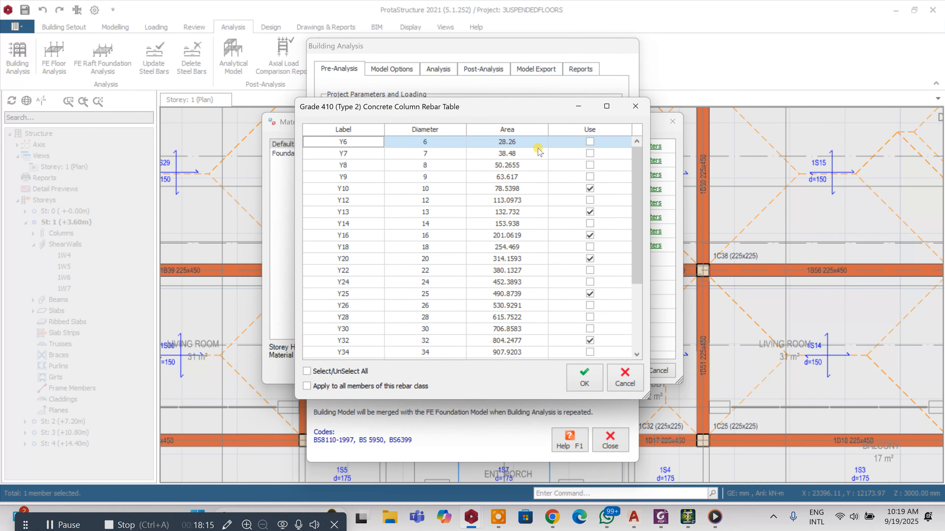
pyautogui.click(341, 371)
pyautogui.click(347, 372)
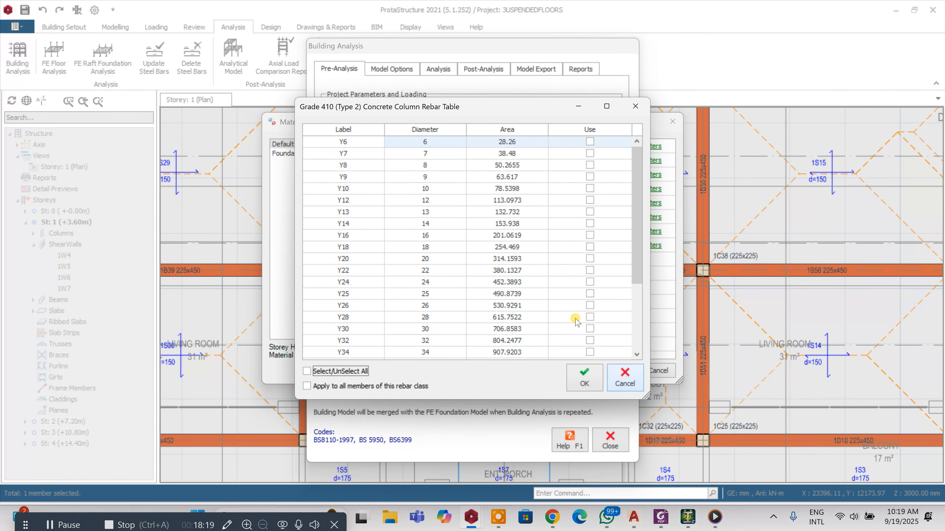
pyautogui.click(360, 238)
pyautogui.click(590, 235)
pyautogui.click(396, 258)
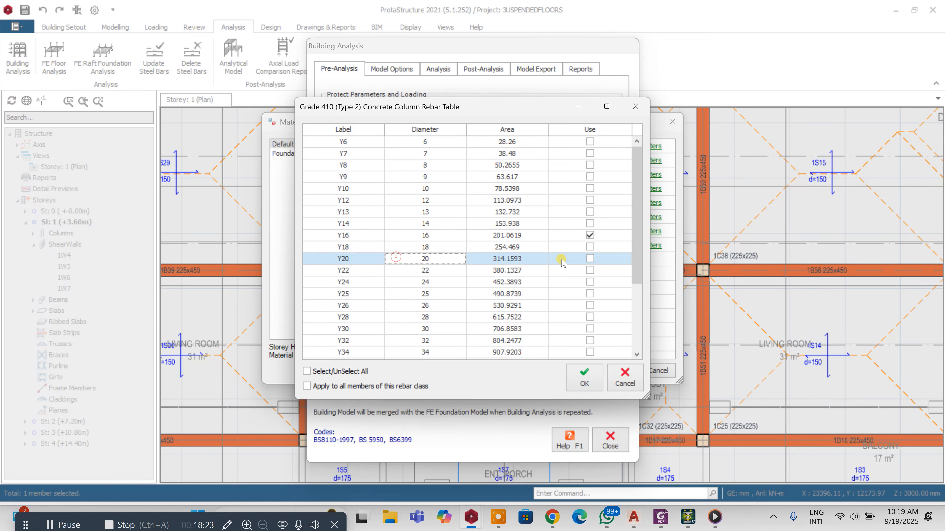
pyautogui.click(589, 260)
pyautogui.click(379, 294)
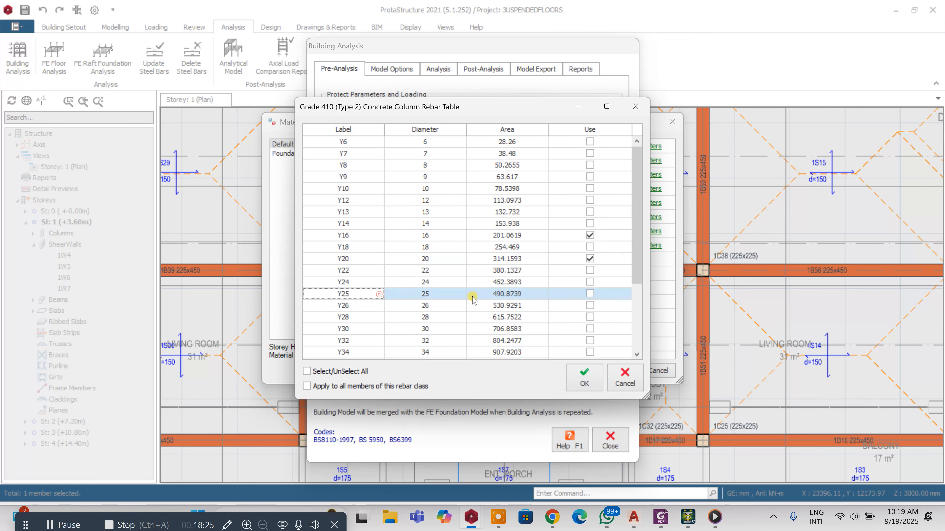
pyautogui.click(583, 294)
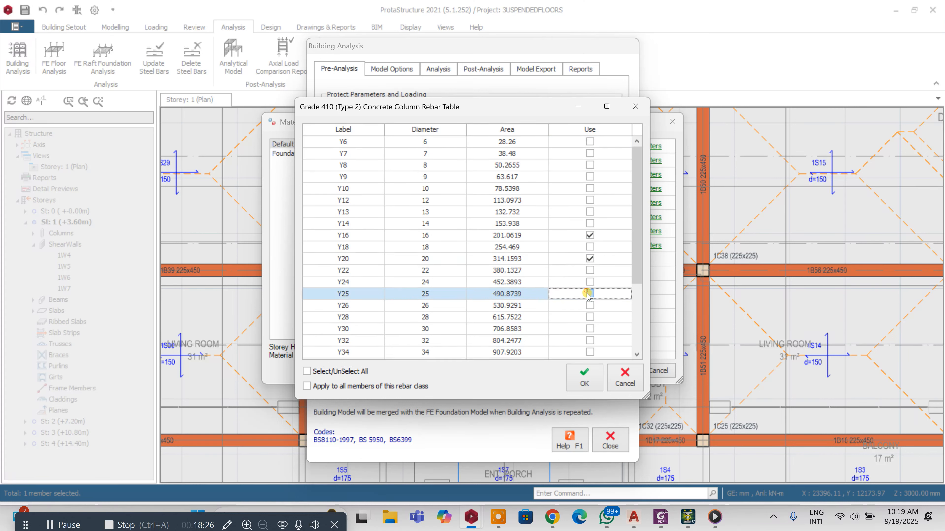
pyautogui.click(583, 377)
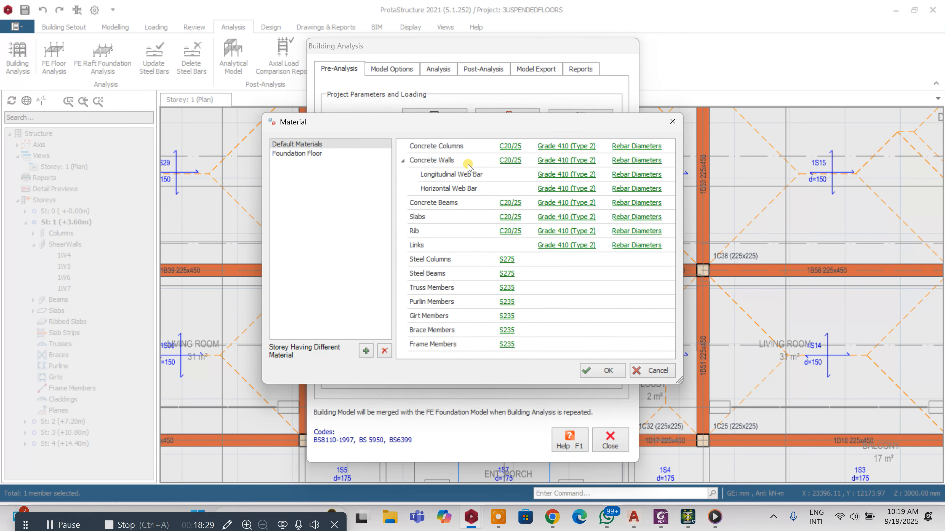
# Step: Restrict the longitudinal web bar diameters of the concrete walls to Y10 and Y12, and confirm the rebar table
pyautogui.click(653, 175)
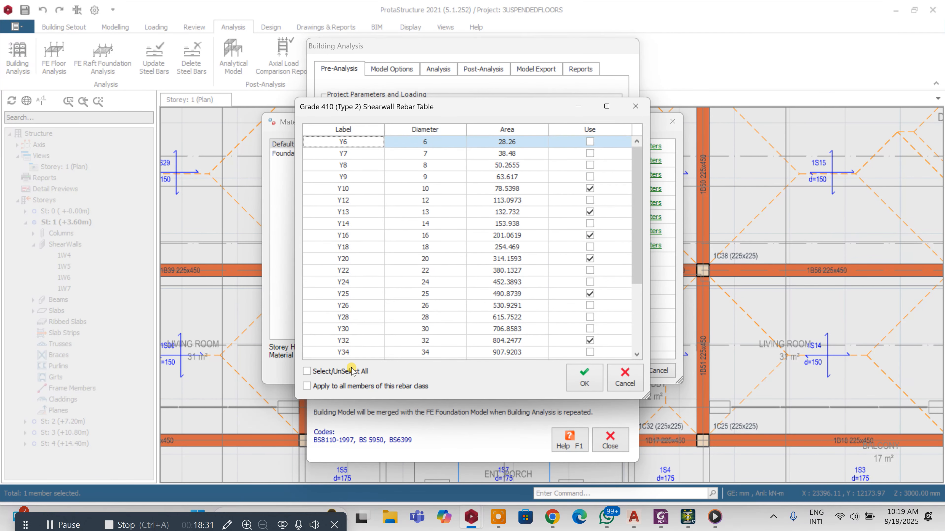
pyautogui.click(339, 373)
pyautogui.click(367, 192)
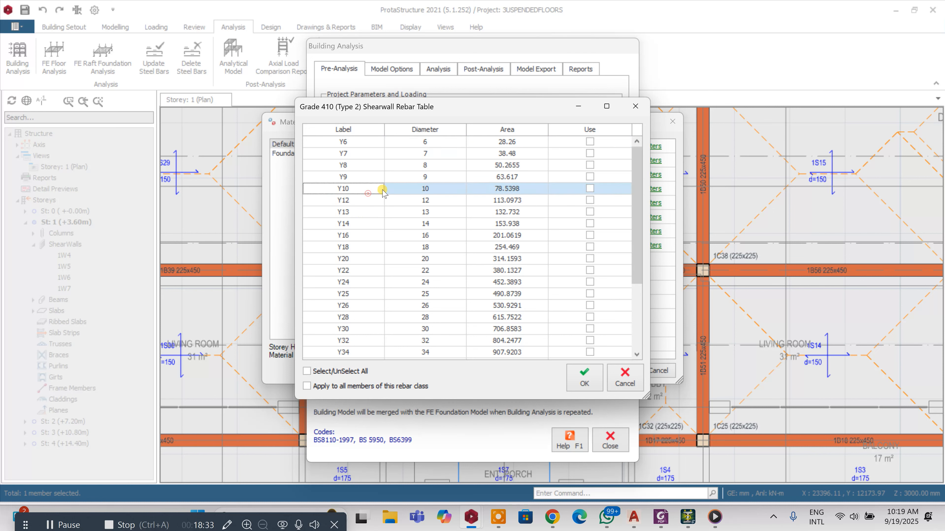
pyautogui.click(589, 188)
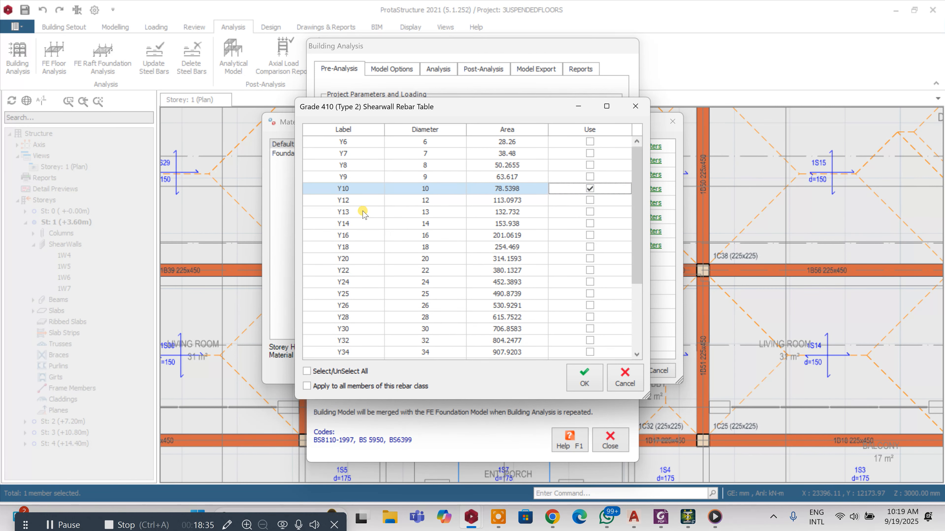
pyautogui.click(364, 201)
pyautogui.click(598, 201)
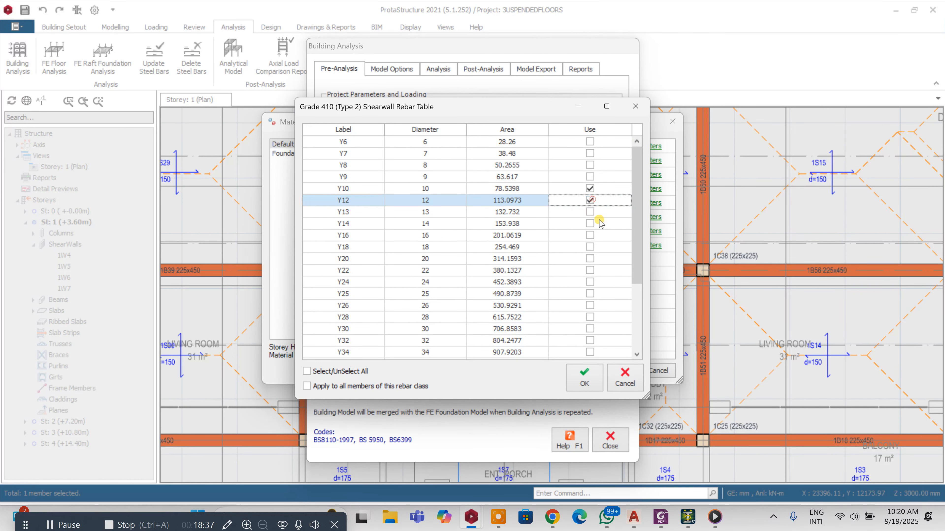
pyautogui.click(583, 380)
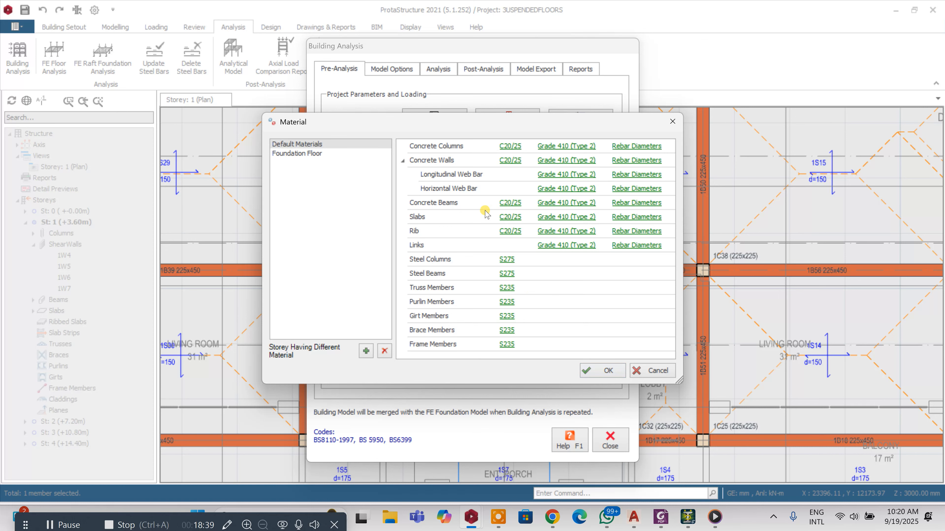
# Step: Restrict the default concrete beam rebar diameters to Y16, Y20 and Y25, and confirm the table
pyautogui.click(628, 204)
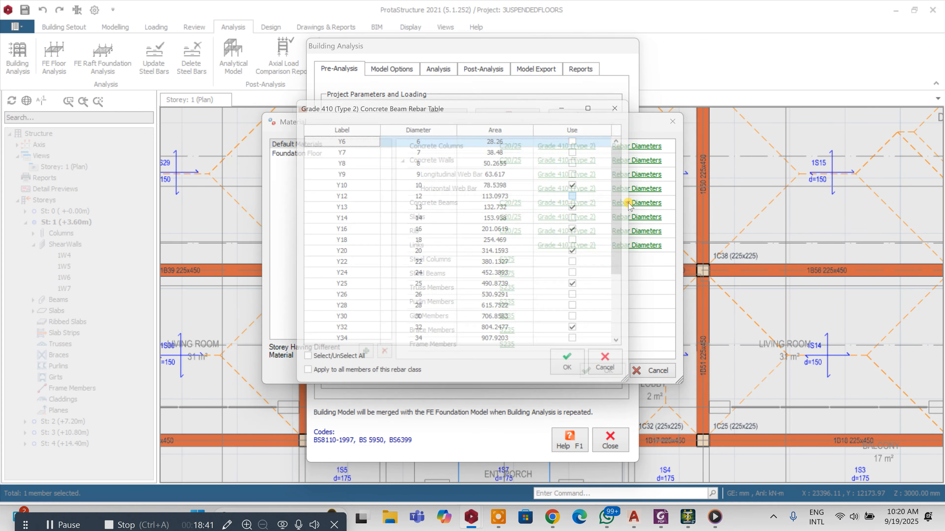
pyautogui.click(345, 372)
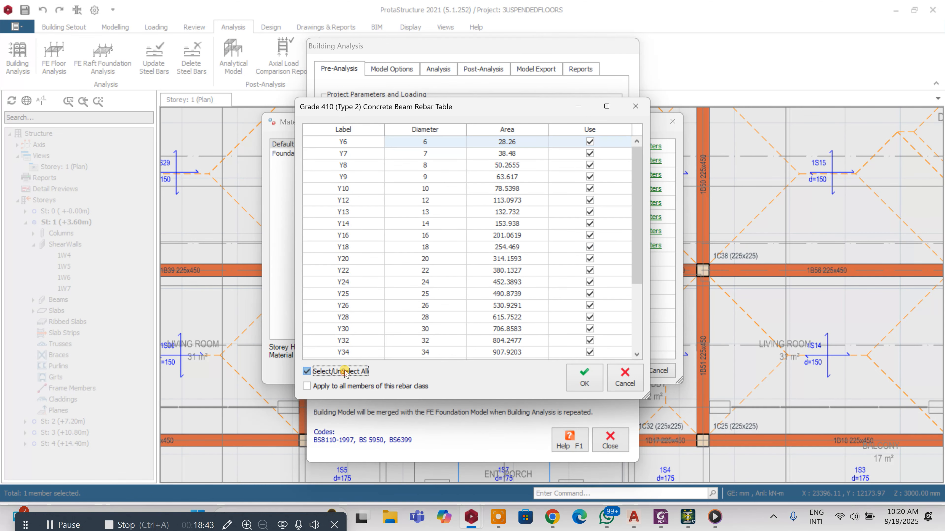
pyautogui.click(345, 372)
pyautogui.click(573, 236)
pyautogui.click(591, 235)
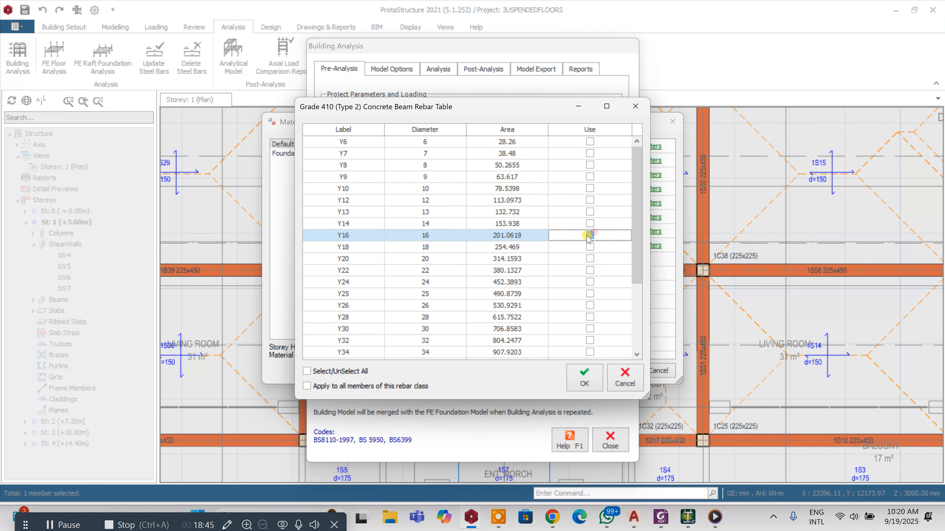
pyautogui.click(395, 258)
pyautogui.click(590, 258)
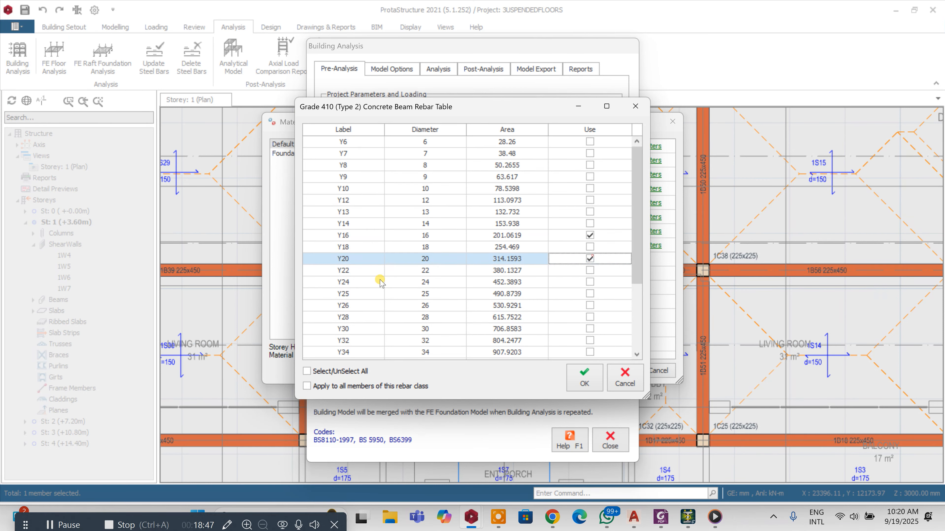
pyautogui.click(376, 296)
pyautogui.click(590, 293)
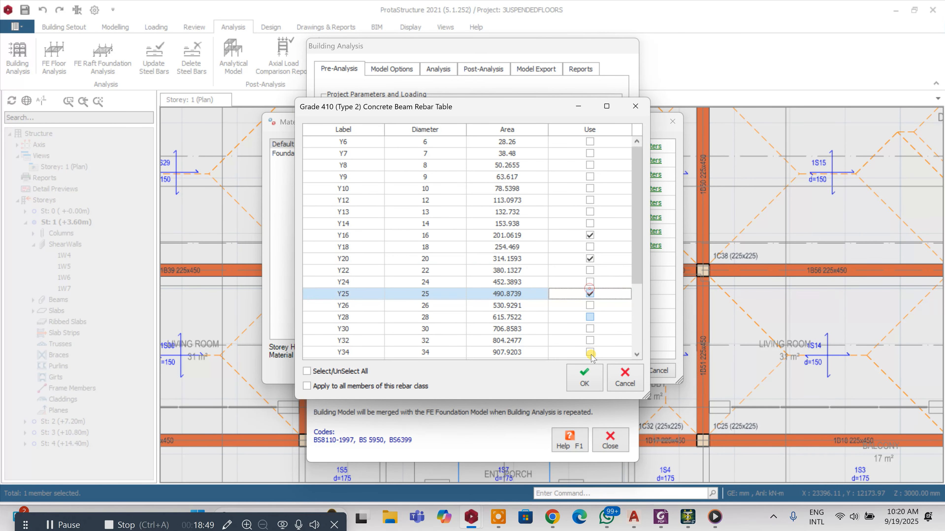
pyautogui.click(584, 377)
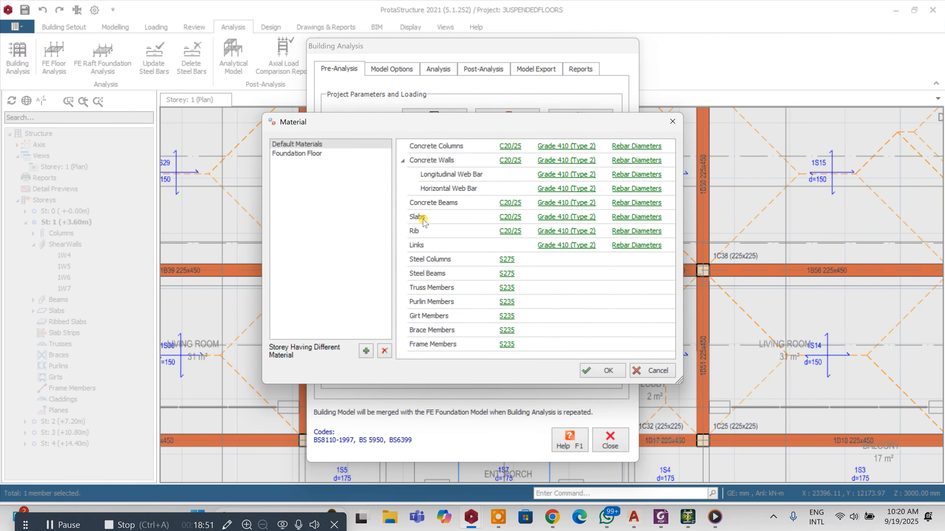
# Step: Restrict the default slab rebar diameters to Y12 only, and confirm the table
pyautogui.click(628, 218)
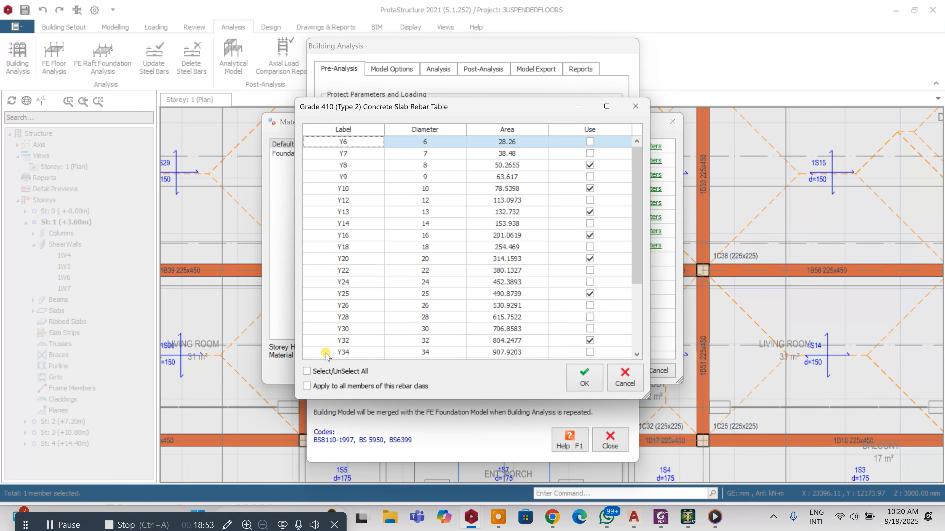
pyautogui.click(324, 371)
pyautogui.click(374, 202)
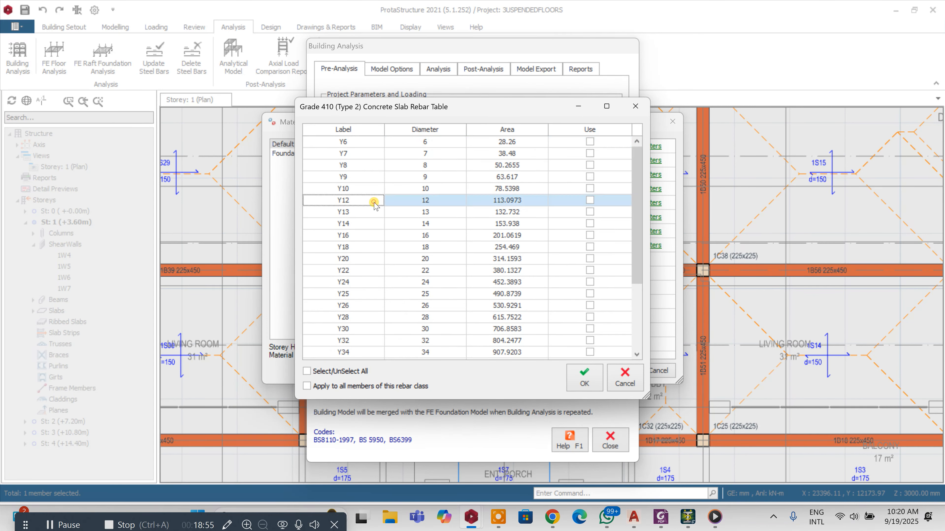
pyautogui.click(590, 201)
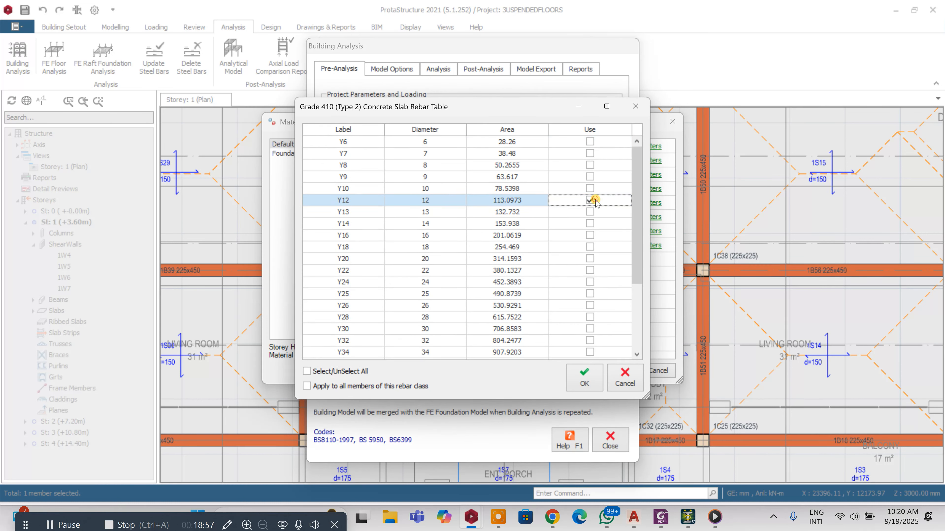
pyautogui.click(584, 377)
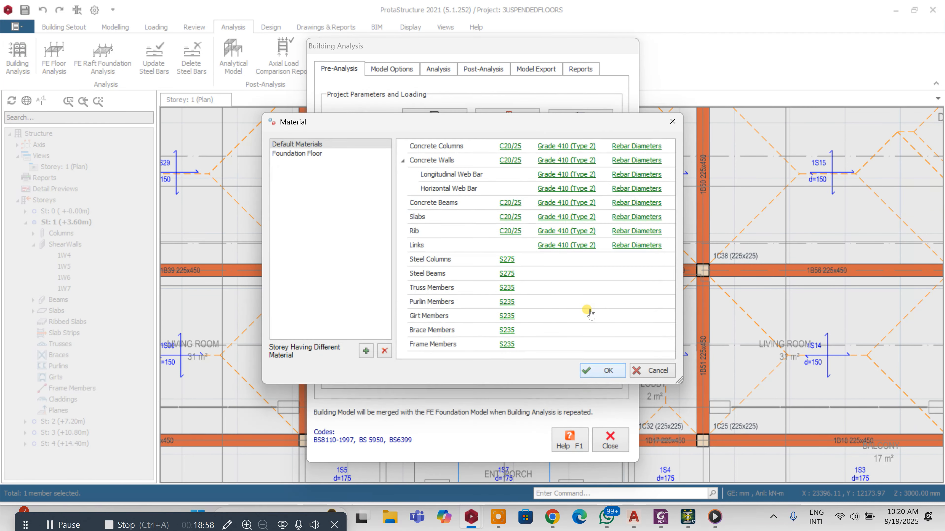
# Step: Restrict the default link rebar diameters to Y10 only, and confirm the table
pyautogui.click(617, 244)
pyautogui.click(360, 371)
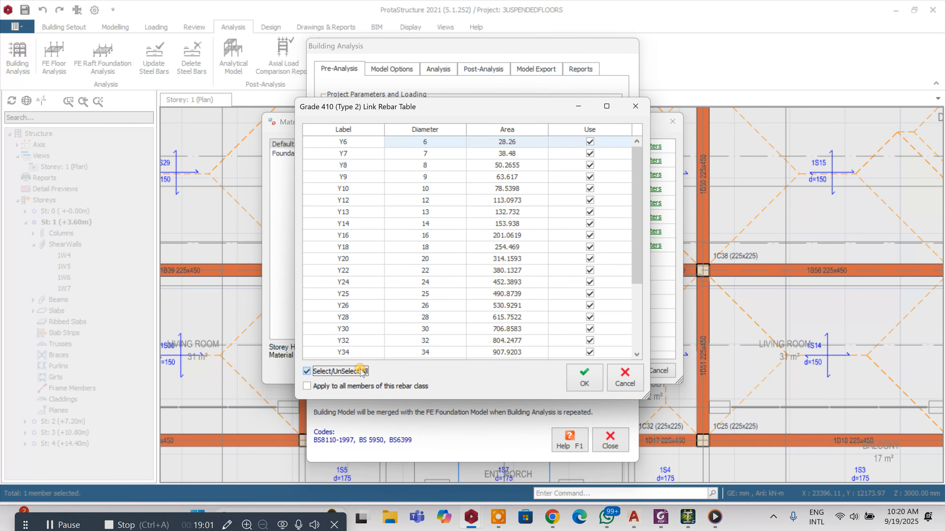
pyautogui.click(361, 371)
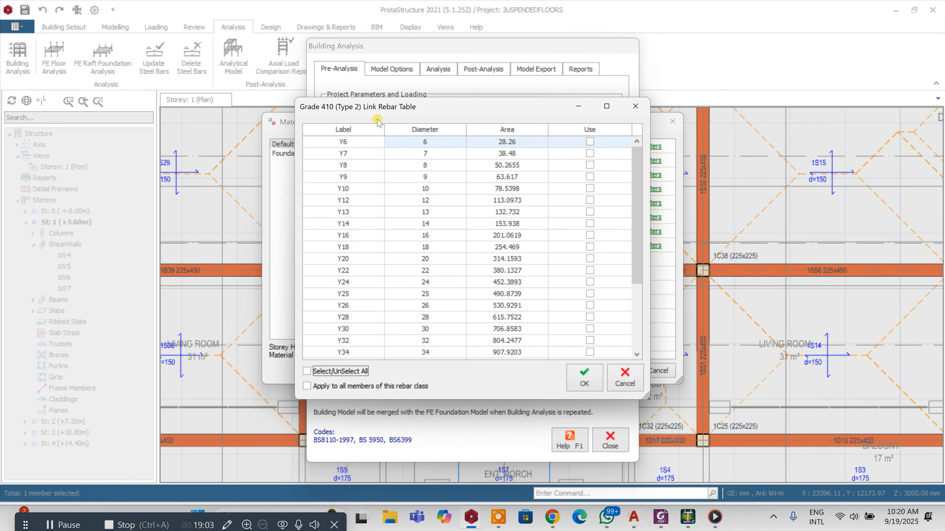
pyautogui.click(378, 188)
pyautogui.click(590, 189)
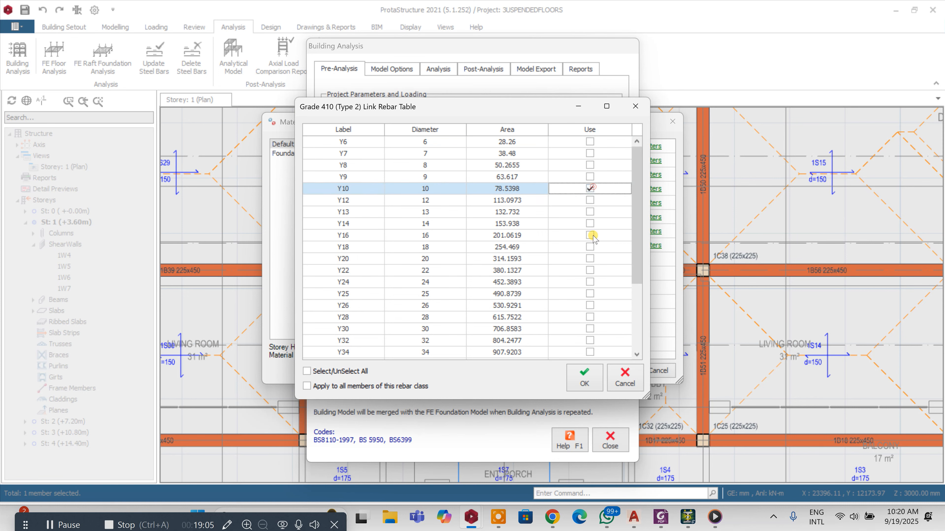
pyautogui.click(584, 377)
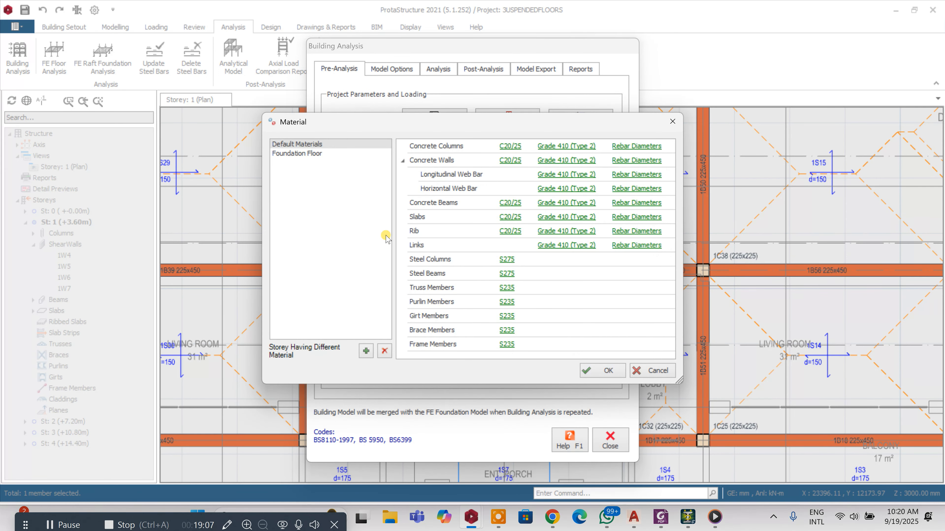
# Step: For the foundation floor materials, restrict the foundation rebar diameters to Y16 and Y20, and confirm the table
pyautogui.click(314, 154)
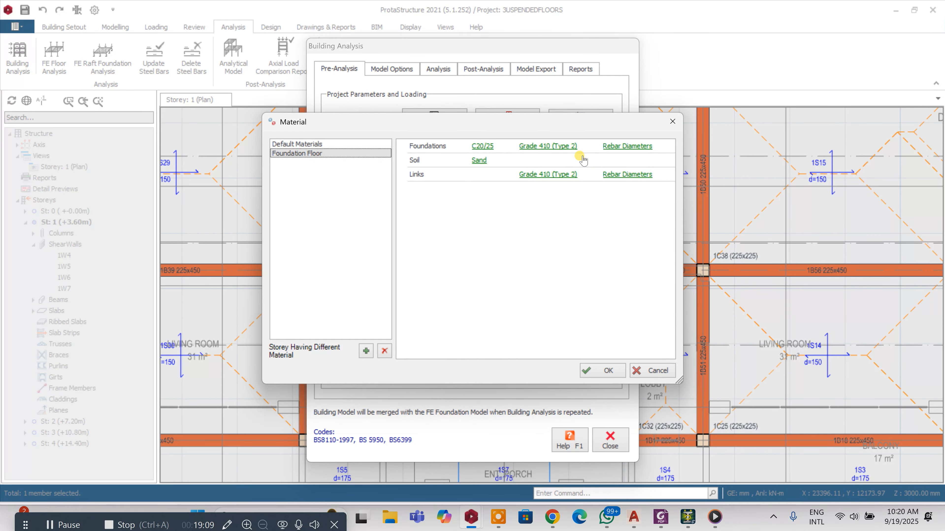
pyautogui.click(613, 146)
pyautogui.click(346, 368)
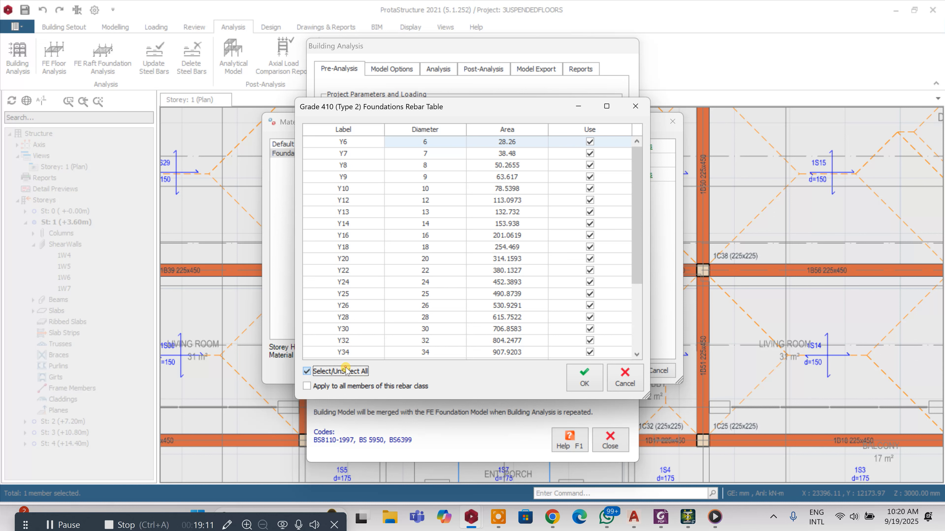
pyautogui.click(346, 368)
pyautogui.click(590, 202)
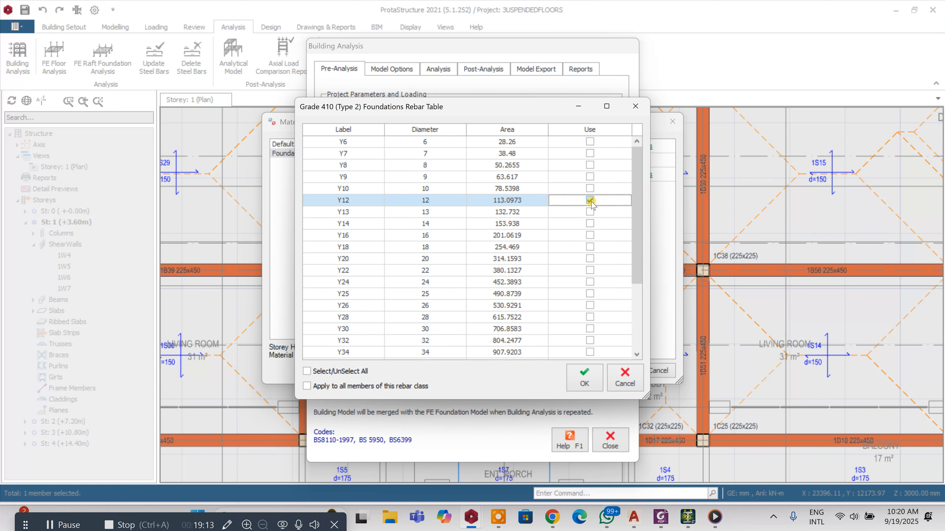
pyautogui.click(590, 213)
pyautogui.click(590, 236)
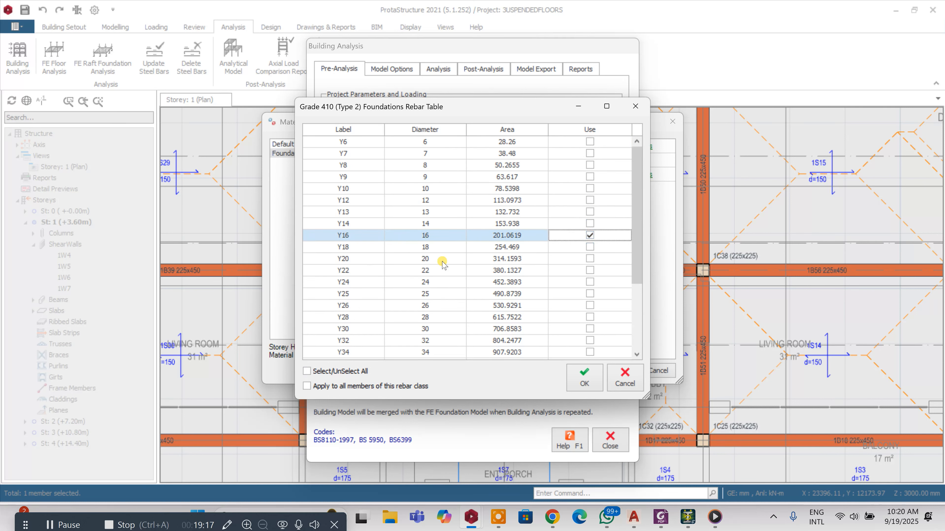
pyautogui.click(594, 259)
pyautogui.click(595, 381)
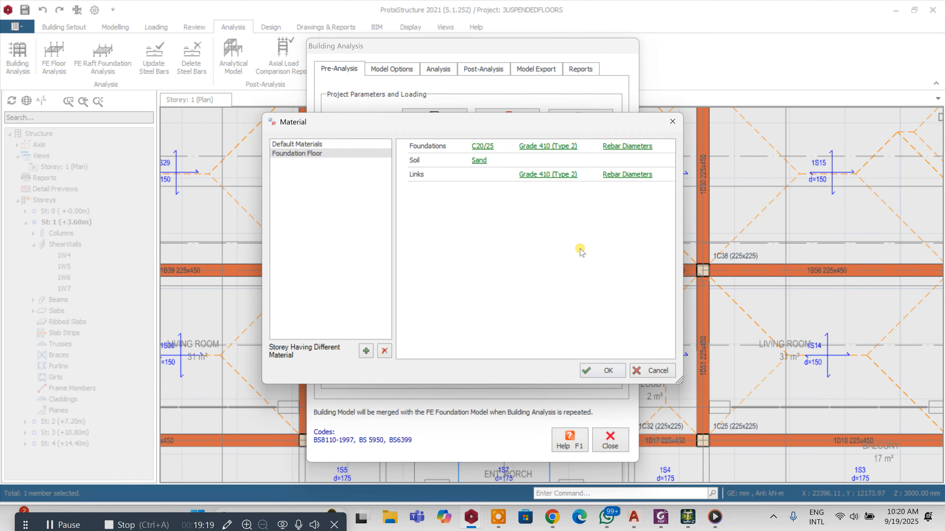
# Step: Accept Y10 as the foundation floor link diameter and confirm the material settings
pyautogui.click(627, 174)
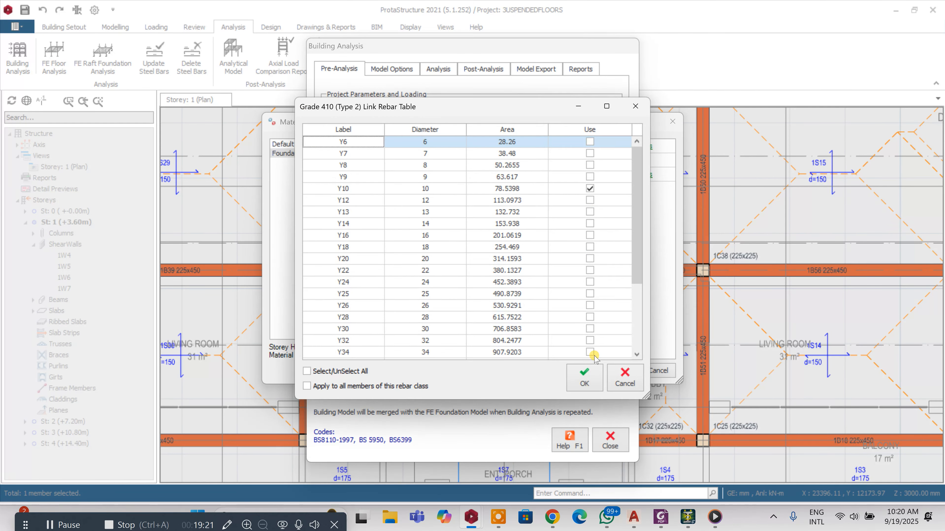
pyautogui.click(585, 375)
pyautogui.click(606, 370)
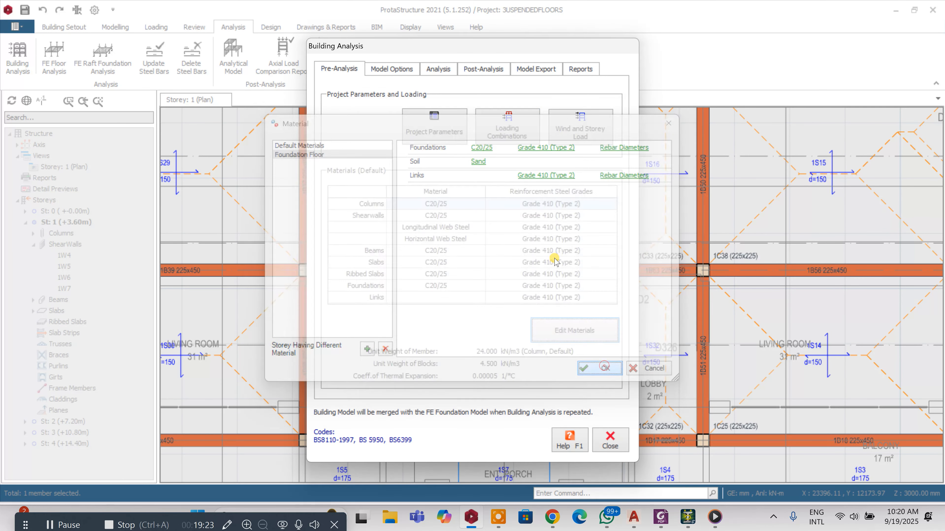
# Step: Generate the load combinations automatically with the default vertical and horizontal settings, confirm them, and close the building analysis window
pyautogui.click(507, 124)
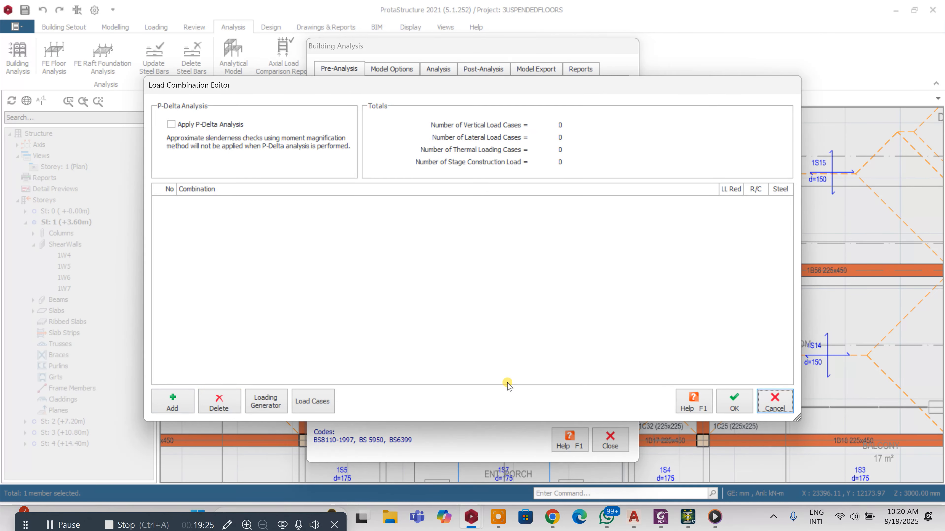
pyautogui.click(263, 411)
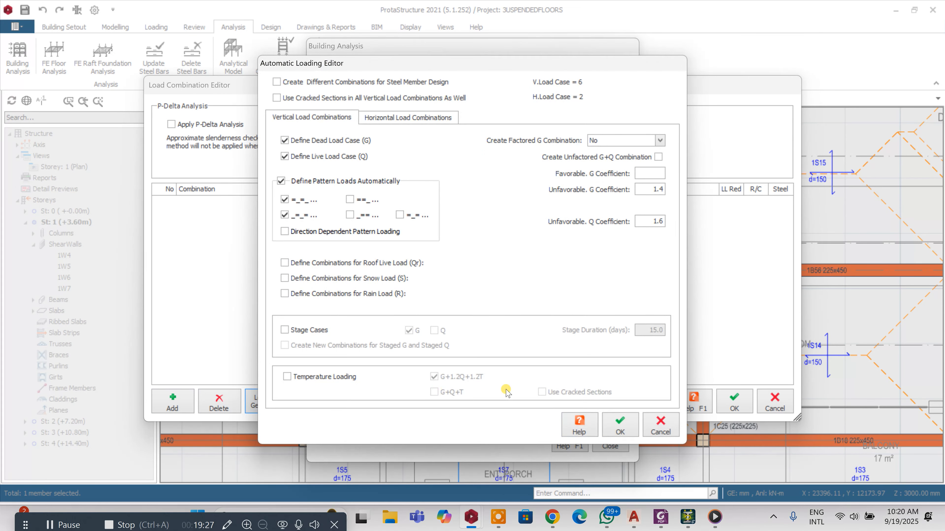
pyautogui.click(612, 422)
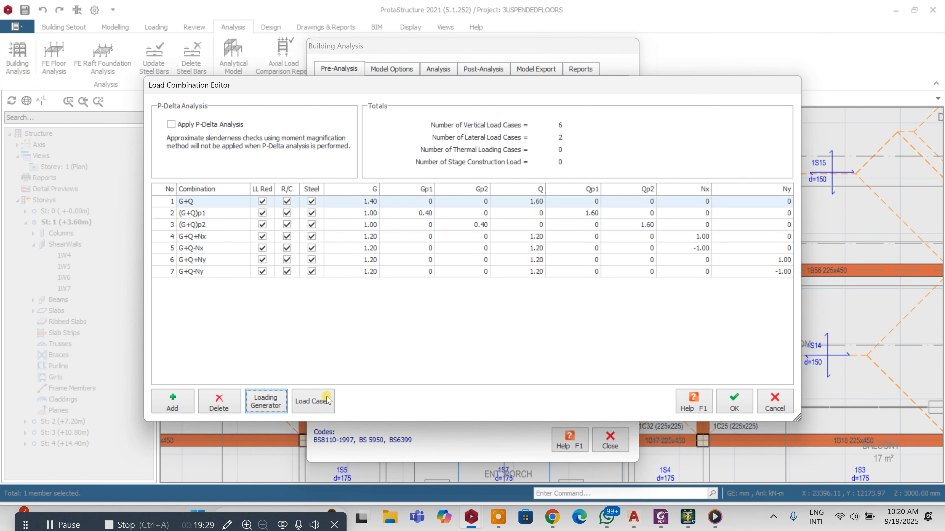
pyautogui.click(313, 401)
pyautogui.click(577, 337)
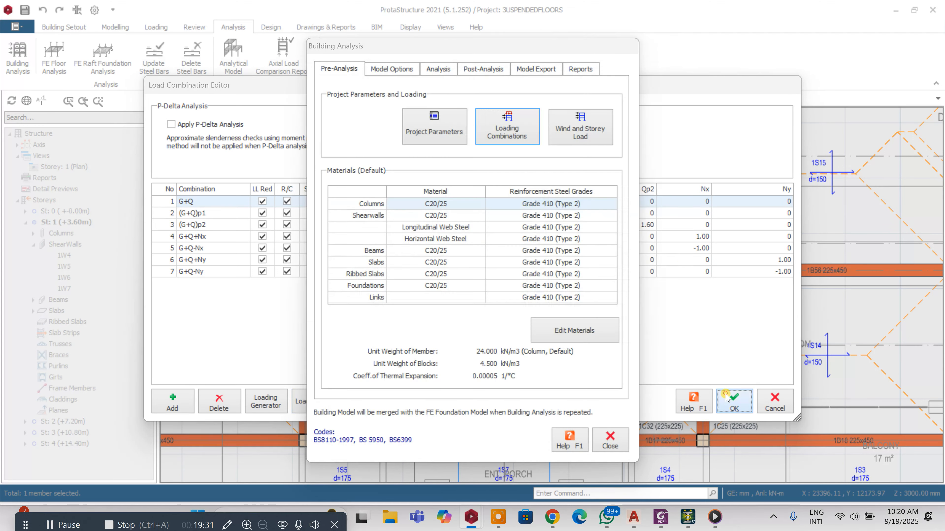
pyautogui.click(609, 439)
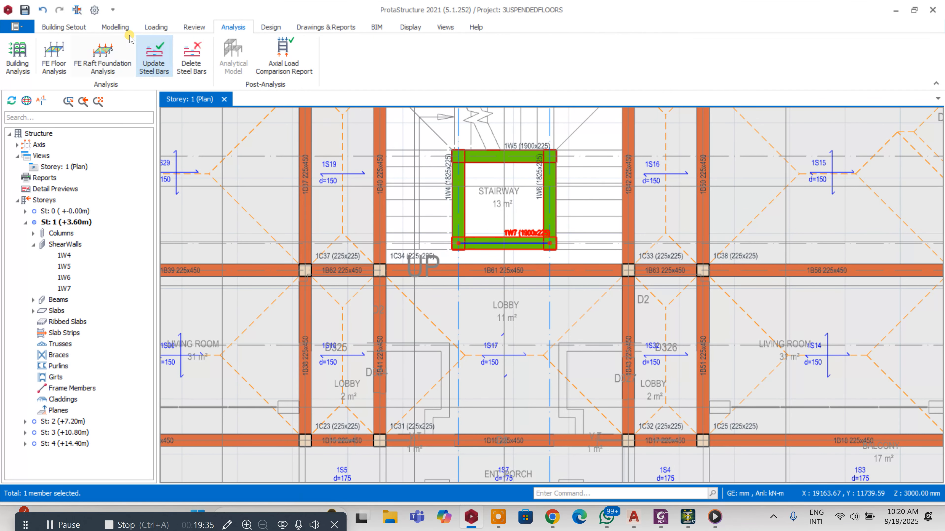
# Step: In the beam detail drawing options for steel bars and links, disable IStructE style annotation and enable printing the total link quantity
pyautogui.click(95, 10)
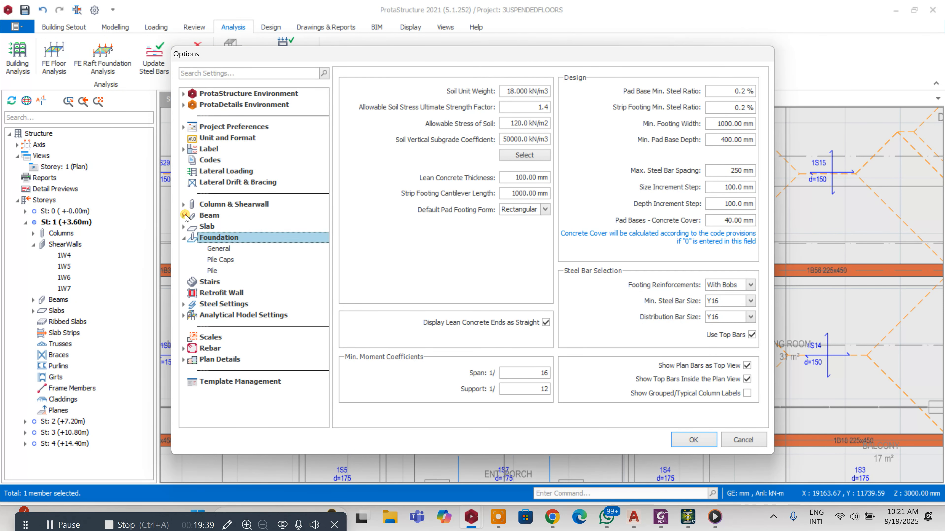
pyautogui.click(184, 216)
pyautogui.click(216, 227)
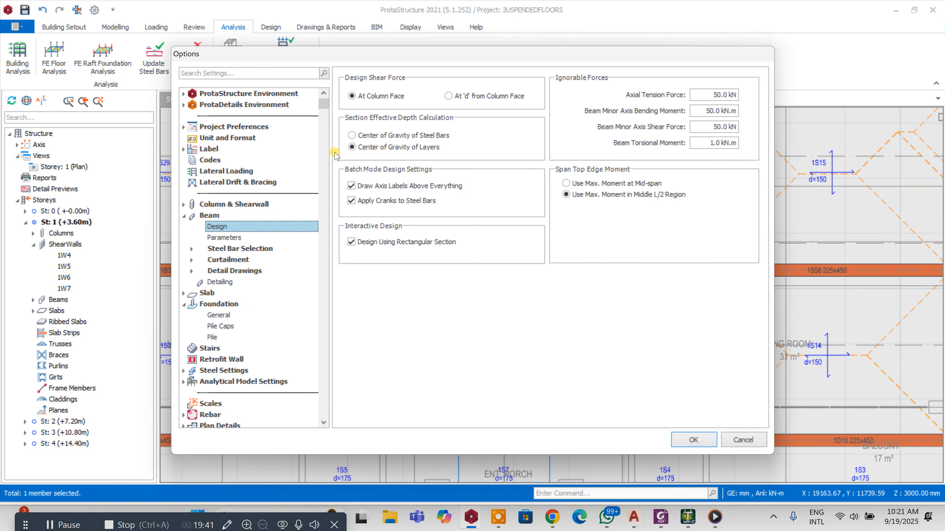
pyautogui.click(192, 249)
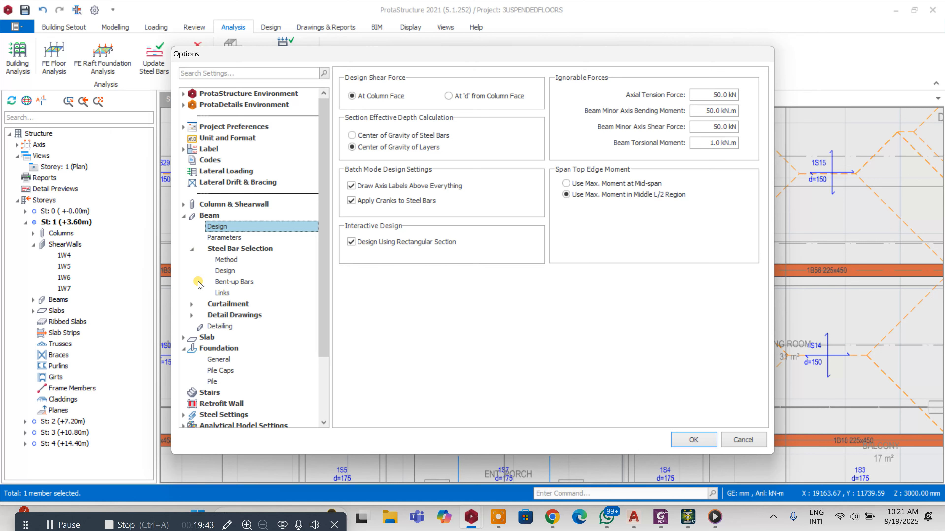
pyautogui.click(190, 317)
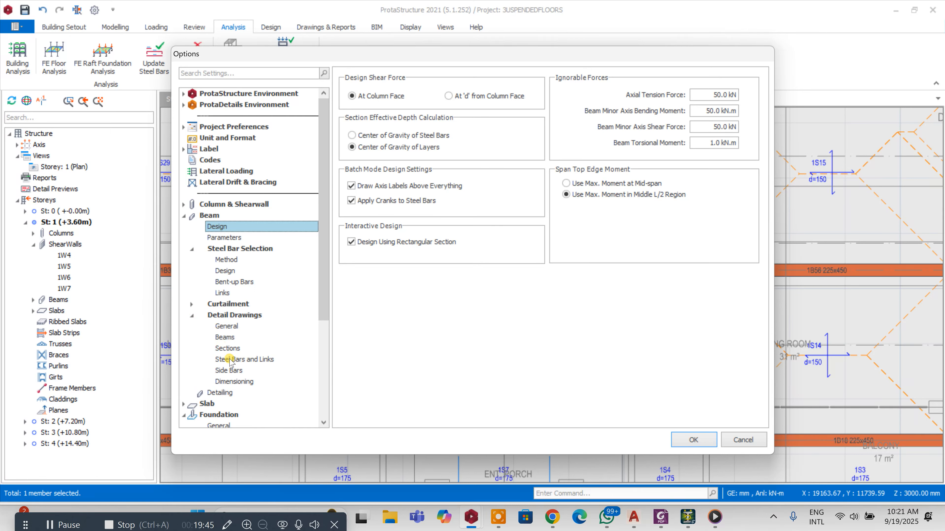
pyautogui.click(238, 359)
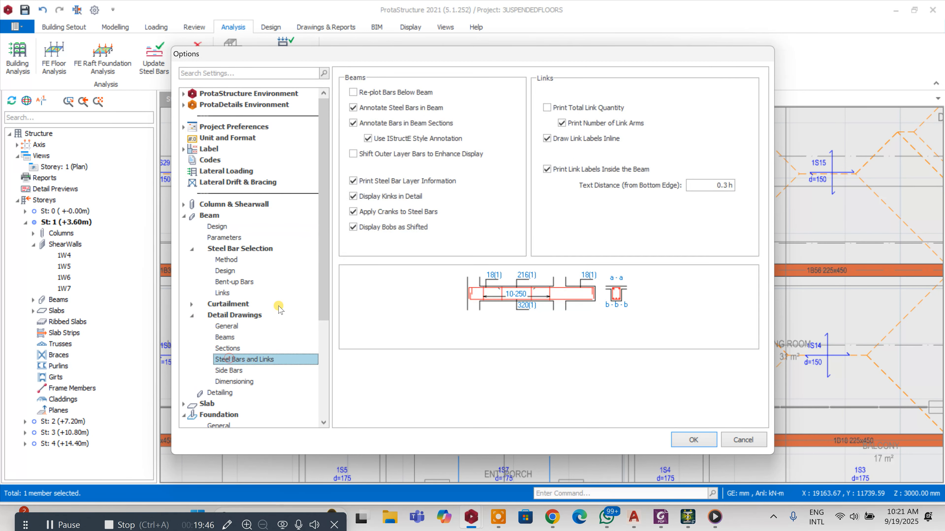
pyautogui.click(367, 138)
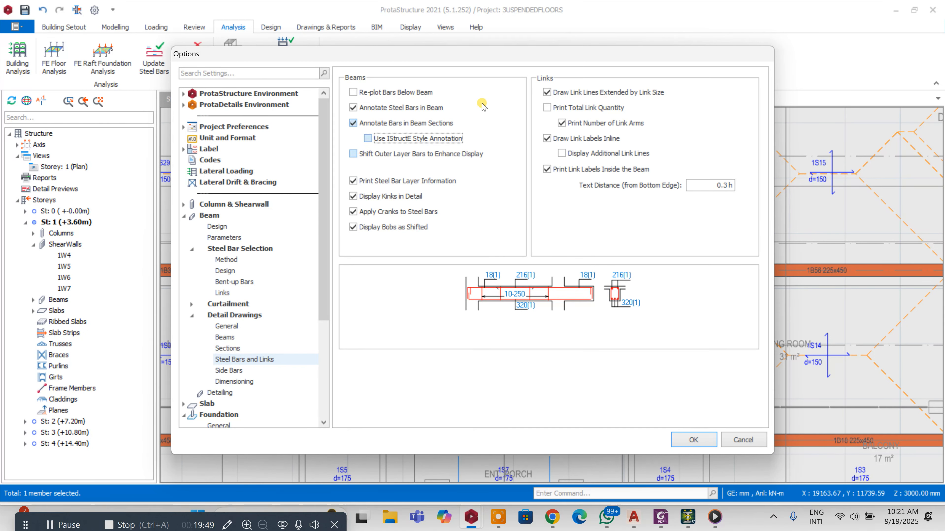
pyautogui.click(547, 108)
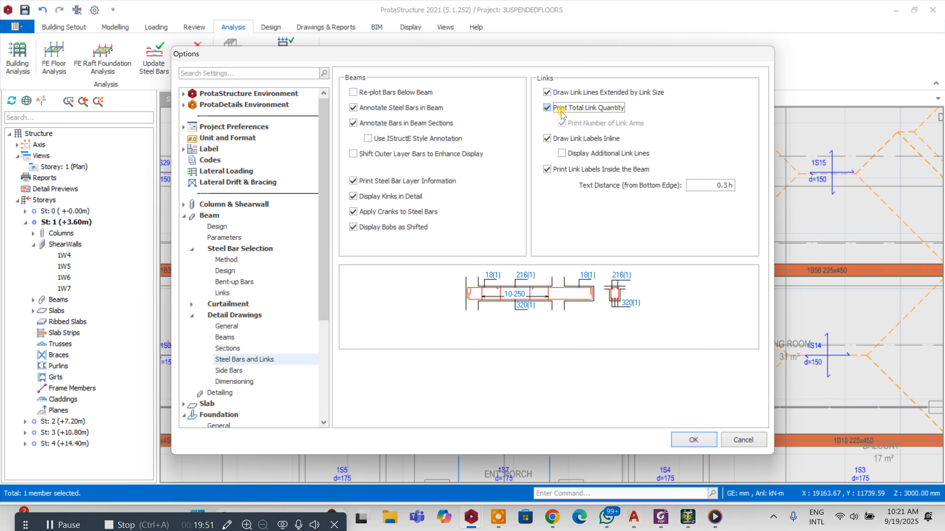
# Step: Set the number of sections in the beam detail drawings to Span Section Only
pyautogui.click(227, 349)
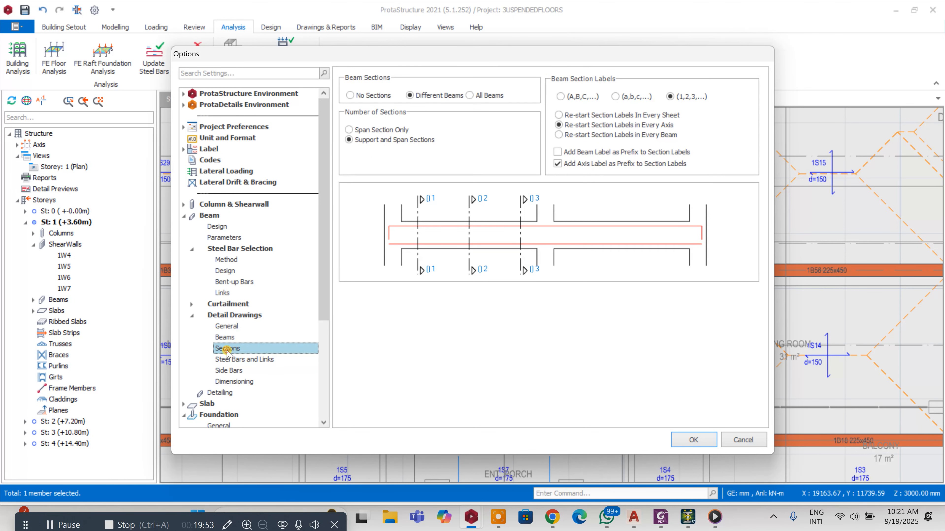
pyautogui.click(352, 131)
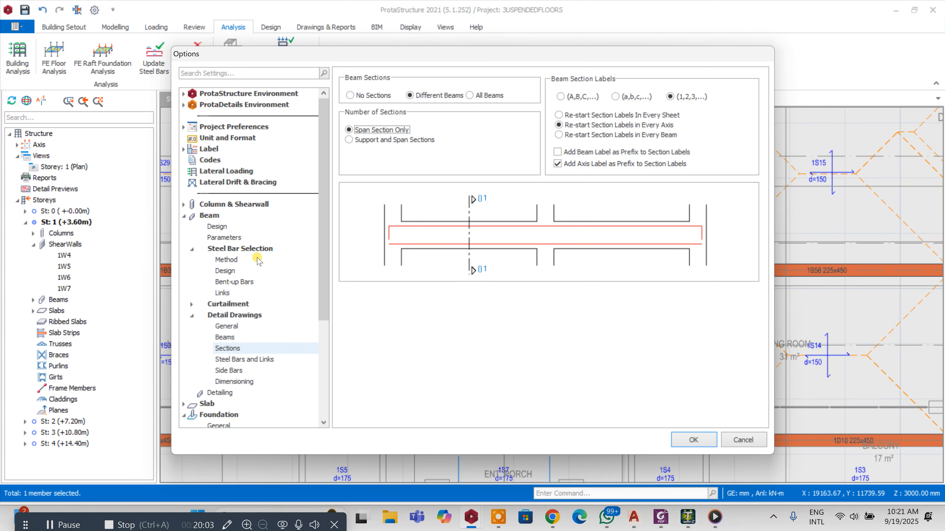
# Step: Set the maximum bar spacing for slab rebars to 200 mm in the slab options
pyautogui.scroll(-1, 327, 270)
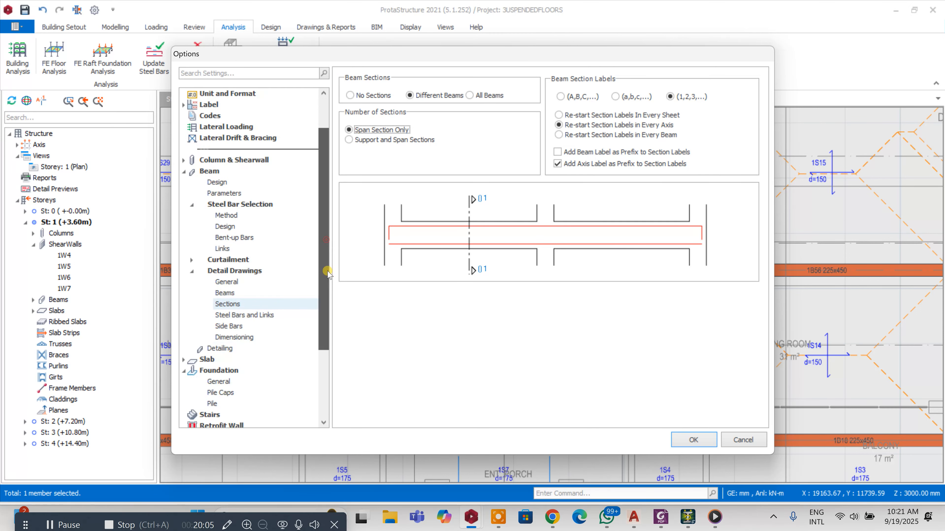
pyautogui.click(183, 361)
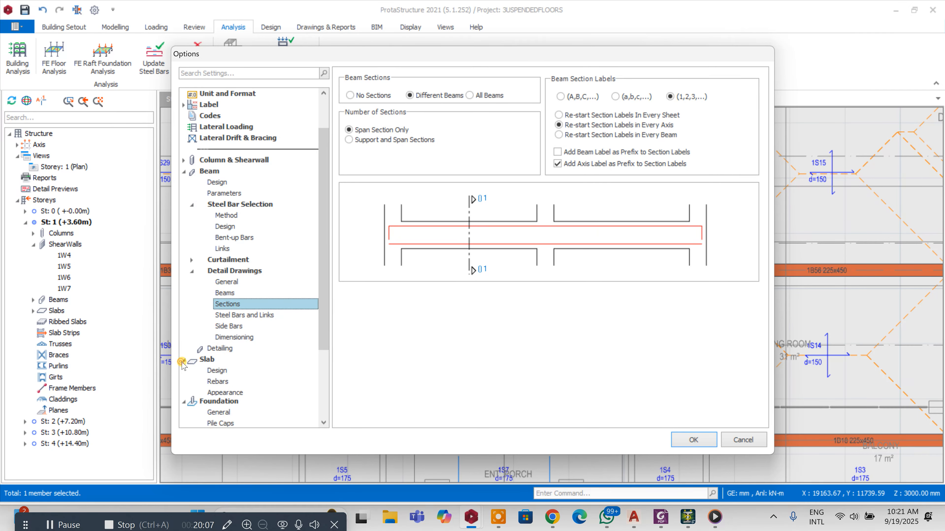
pyautogui.click(223, 370)
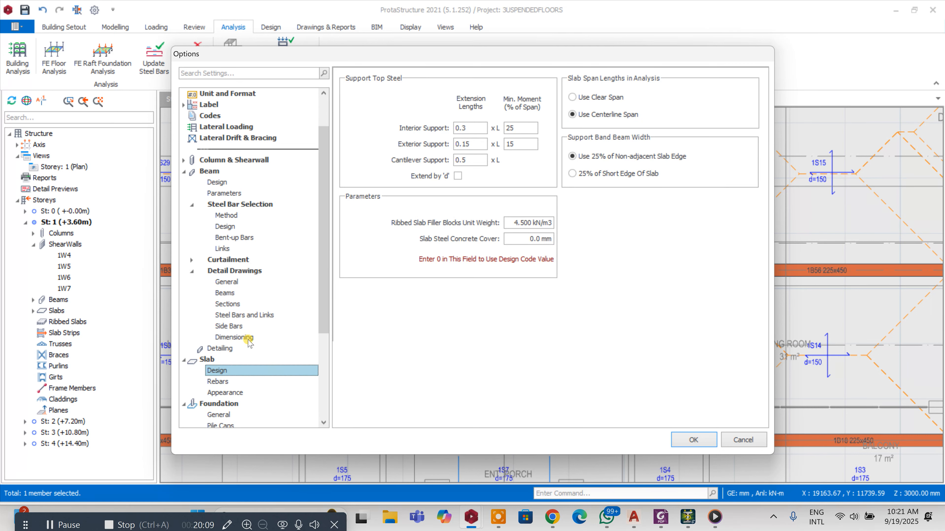
pyautogui.click(225, 380)
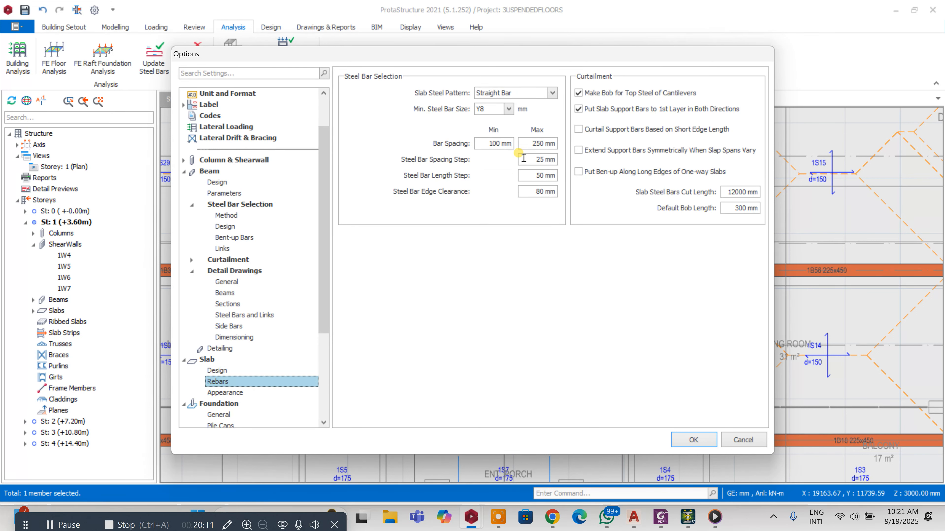
pyautogui.click(527, 140)
pyautogui.write('2')
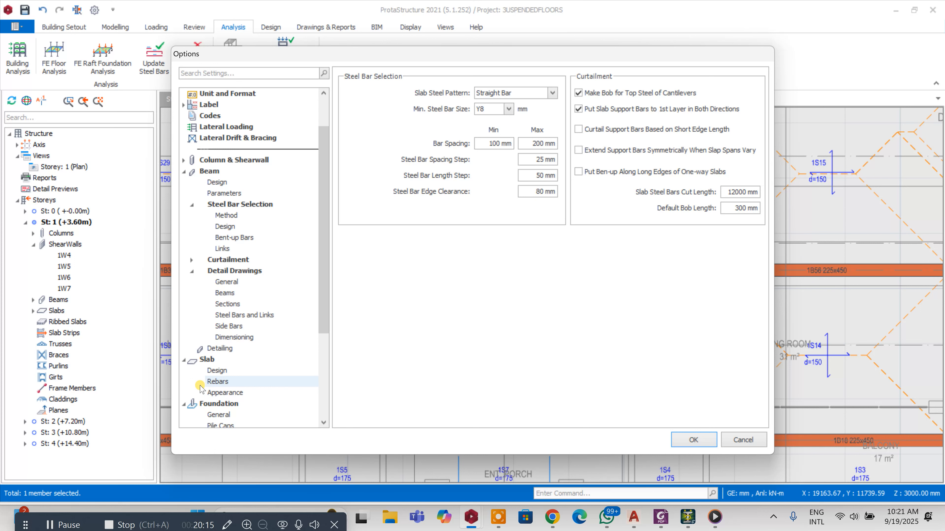
# Step: In the slab appearance options, show the number of bars in the bar label and print alternative layer information
pyautogui.click(212, 393)
pyautogui.click(356, 124)
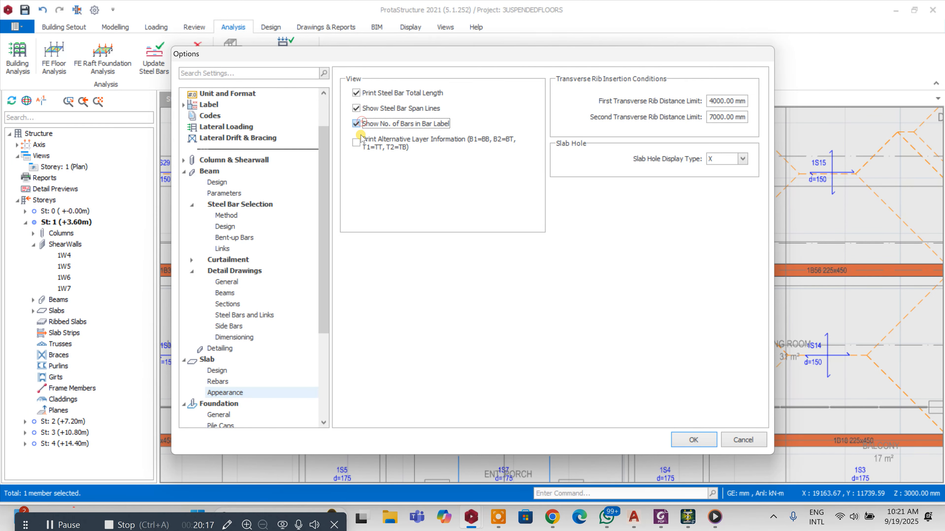
pyautogui.click(356, 141)
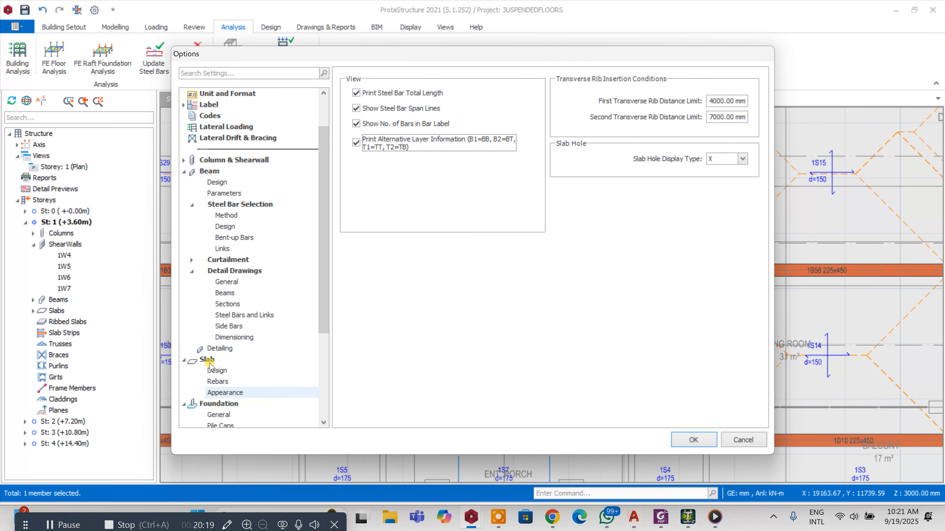
# Step: Set the minimum pad base depth to 300 mm in the general foundation options
pyautogui.moveTo(329, 309); pyautogui.dragTo(323, 379)
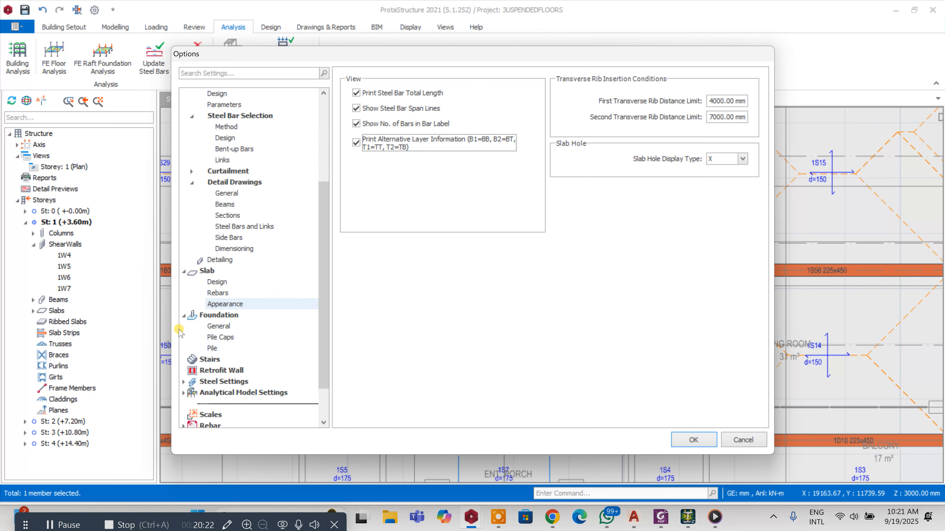
pyautogui.click(215, 327)
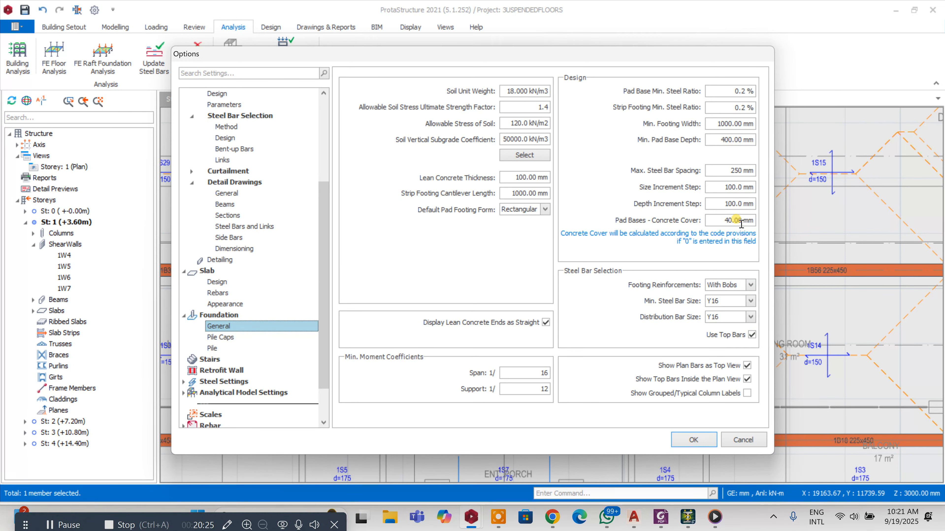
pyautogui.moveTo(716, 140); pyautogui.dragTo(780, 138)
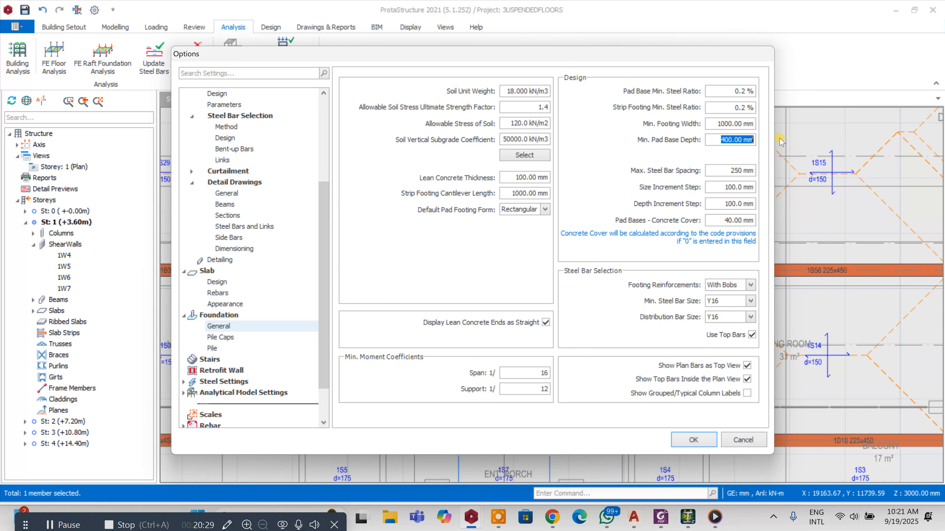
pyautogui.write('300')
# Step: Disable top bars for the foundations, set their maximum steel bar spacing to 200 mm, and confirm the options
pyautogui.click(752, 336)
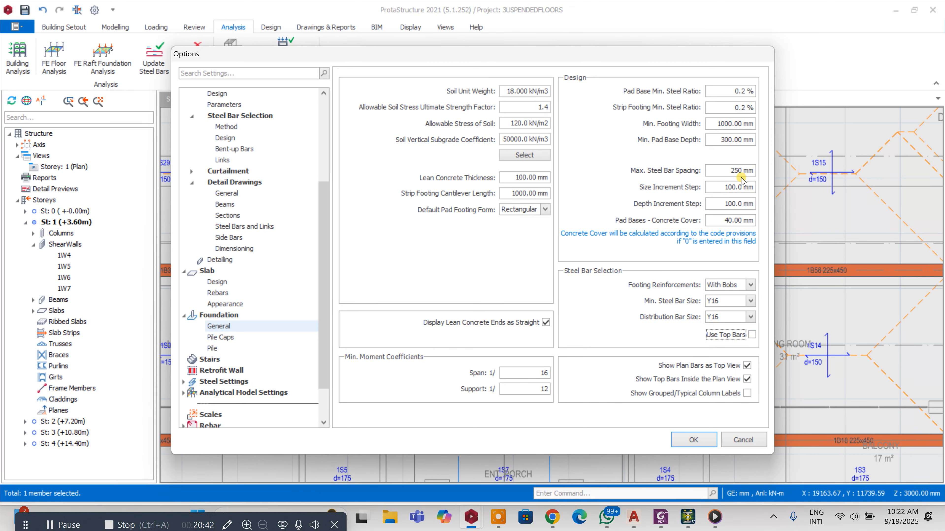
pyautogui.doubleClick(721, 172)
pyautogui.write('200')
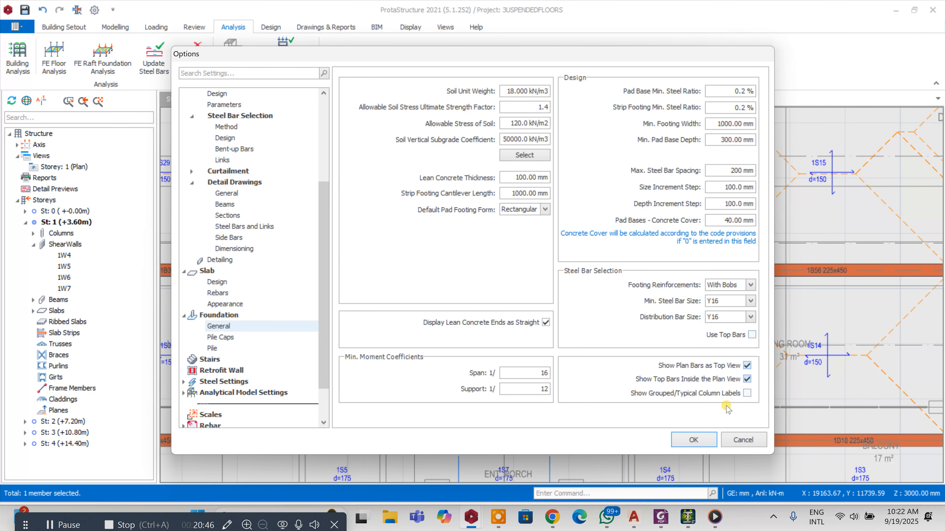
pyautogui.click(695, 439)
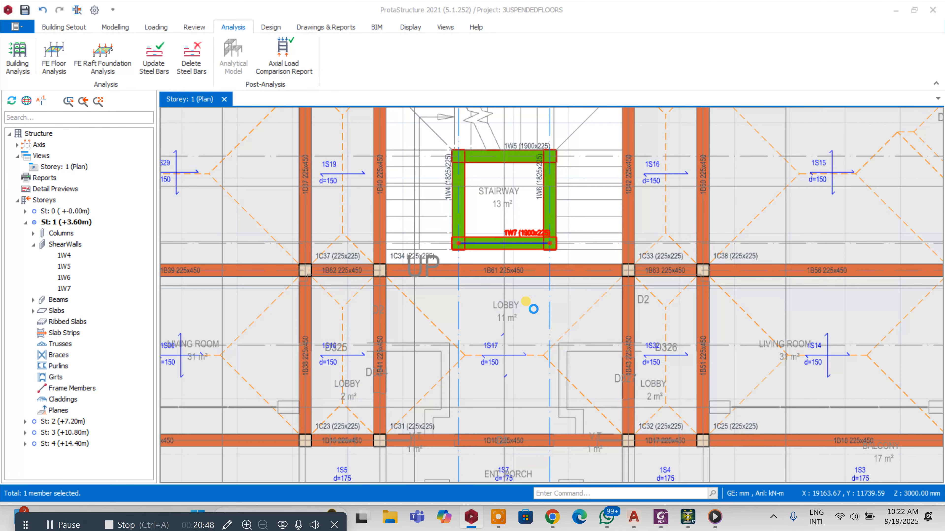